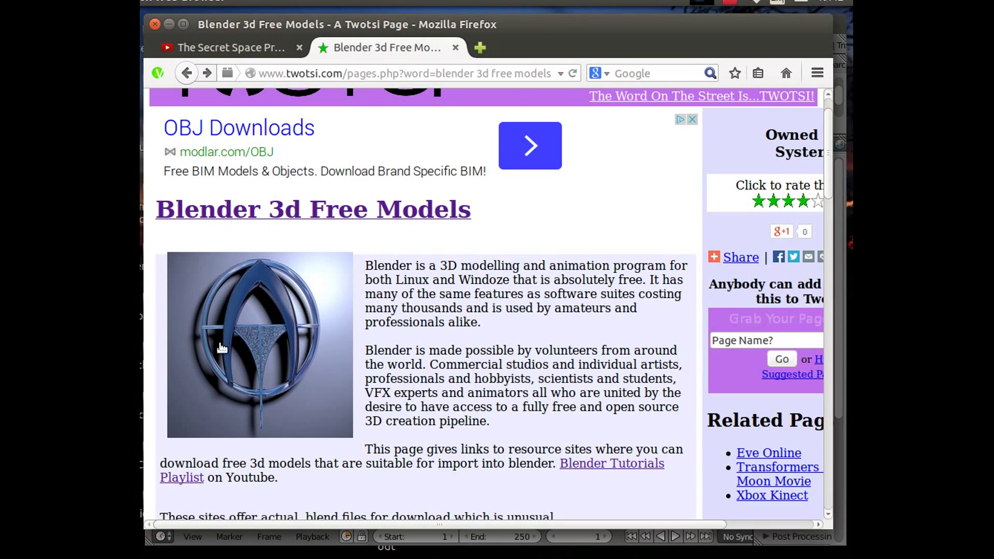
- Bring up the link options for the Twotsi 'Blender 3d Free Models' page heading
right_click(337, 210)
- Open the heading's link in a new tab, view the YouTube playlist, then close it
click(372, 222)
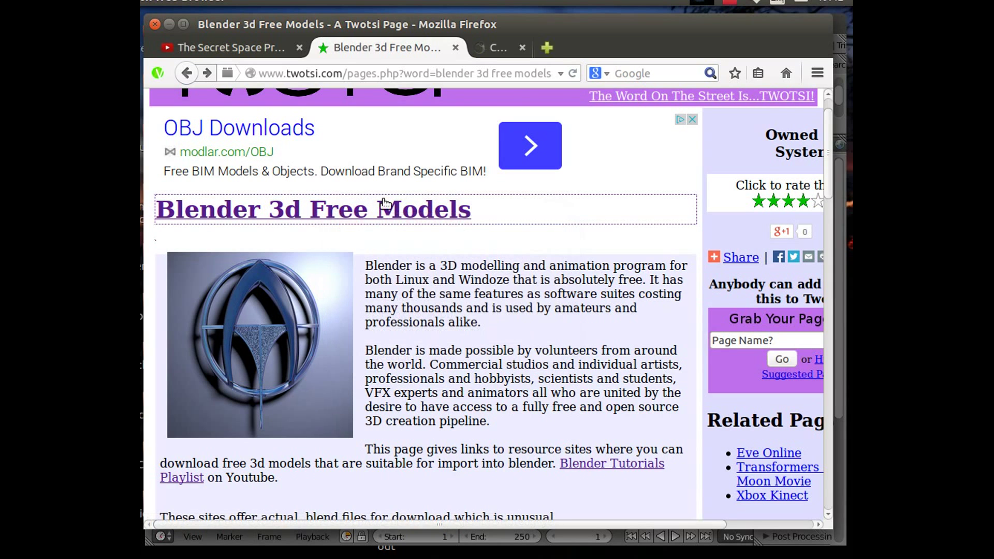
click(535, 44)
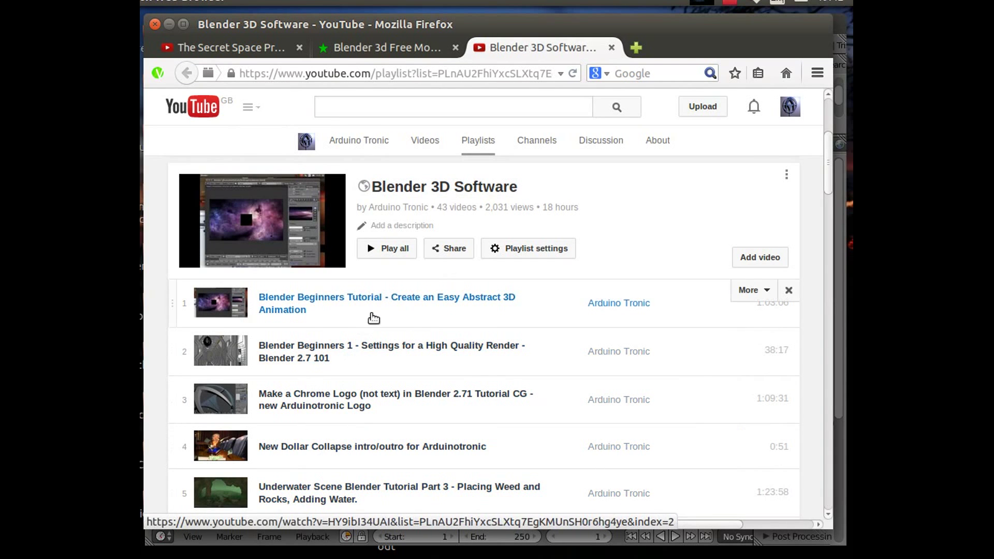
click(613, 47)
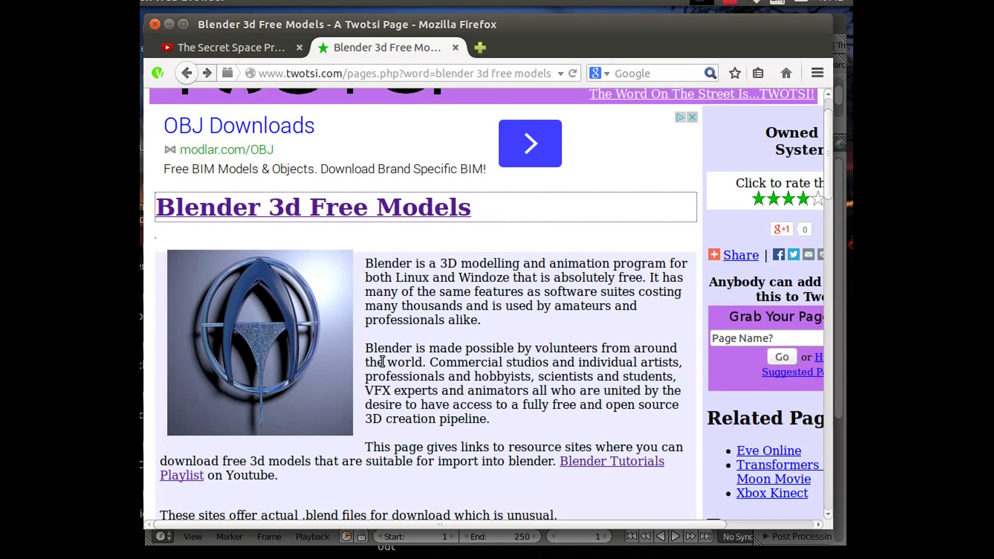
- Scroll down the Twotsi list of free model sites and open the 3delicious.net link
scroll(381, 357, down, 6)
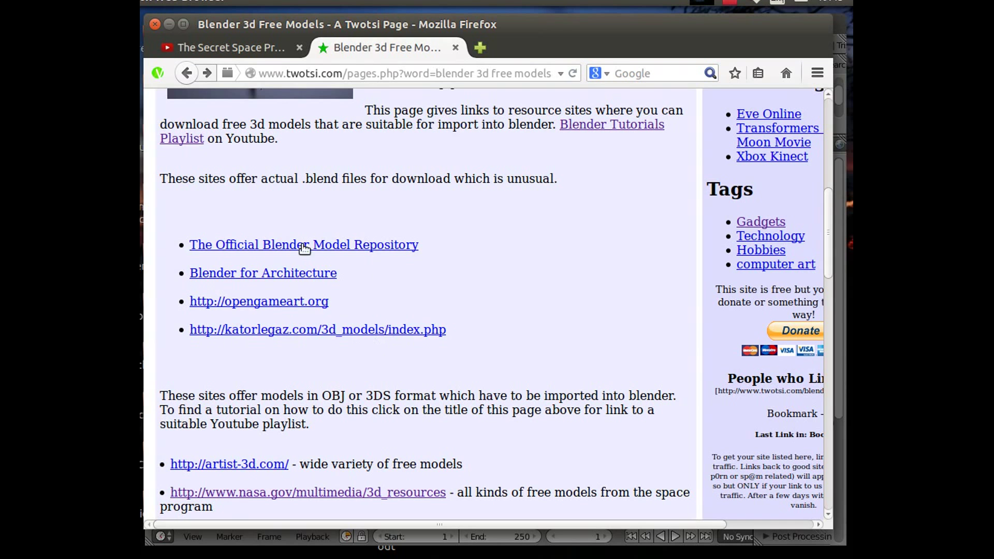
scroll(502, 291, down, 5)
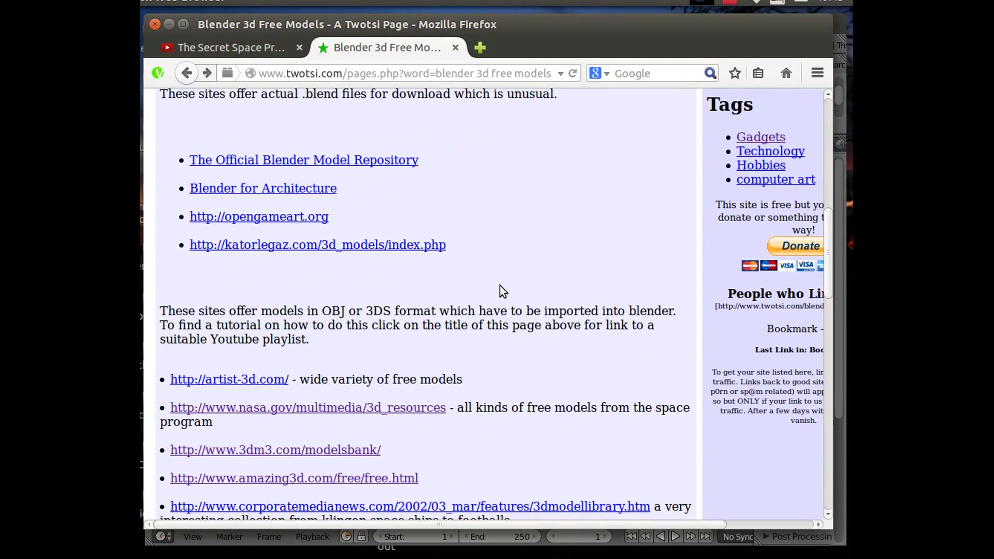
scroll(502, 286, down, 1)
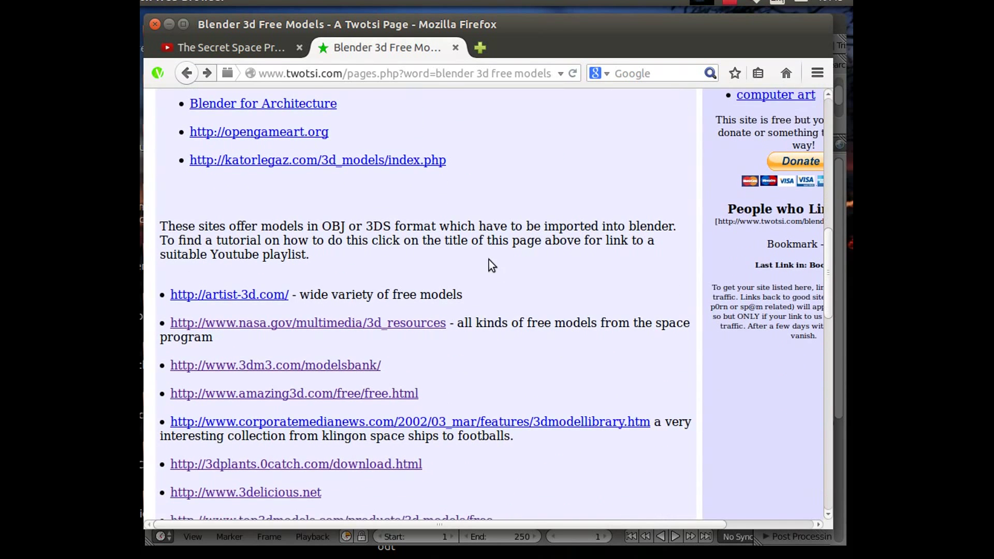
scroll(488, 264, down, 4)
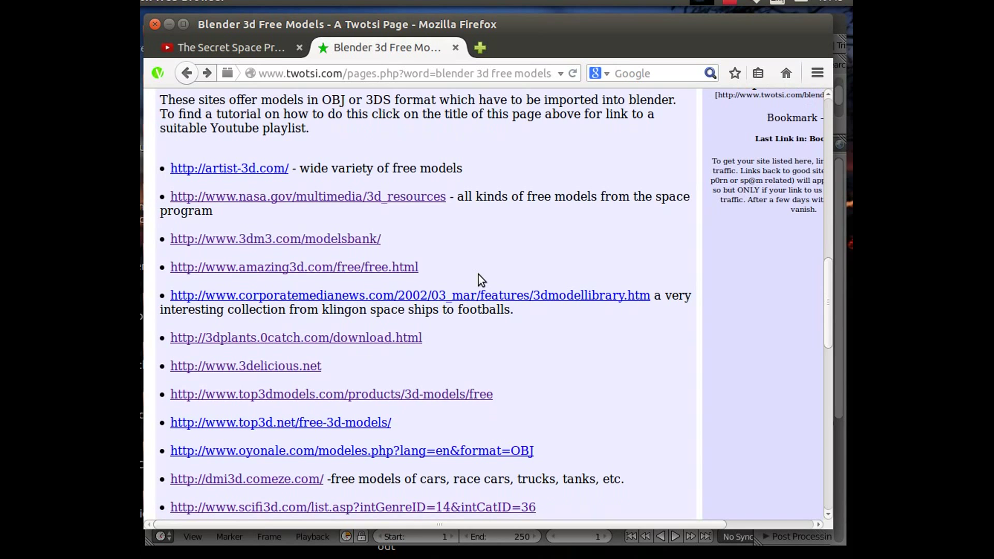
scroll(481, 279, down, 1)
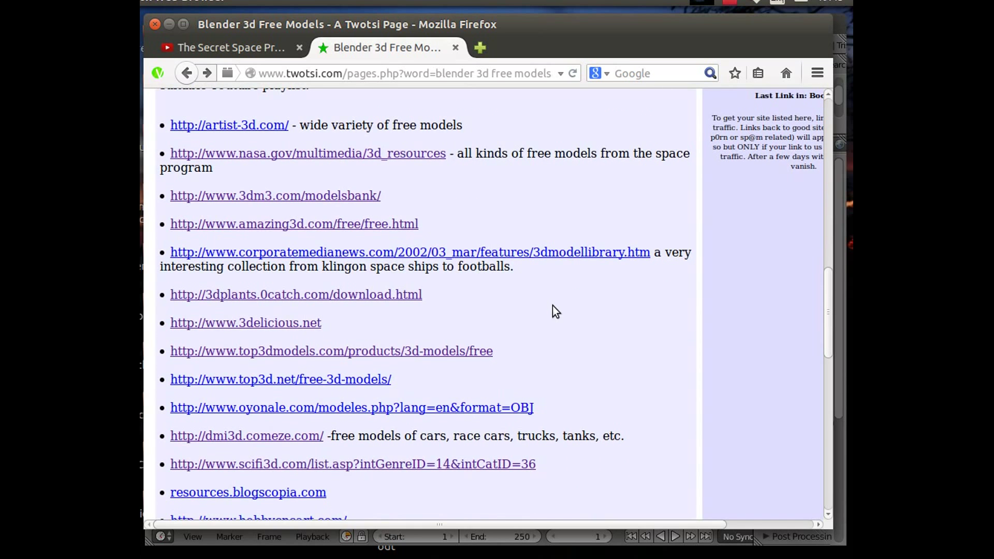
scroll(552, 311, down, 4)
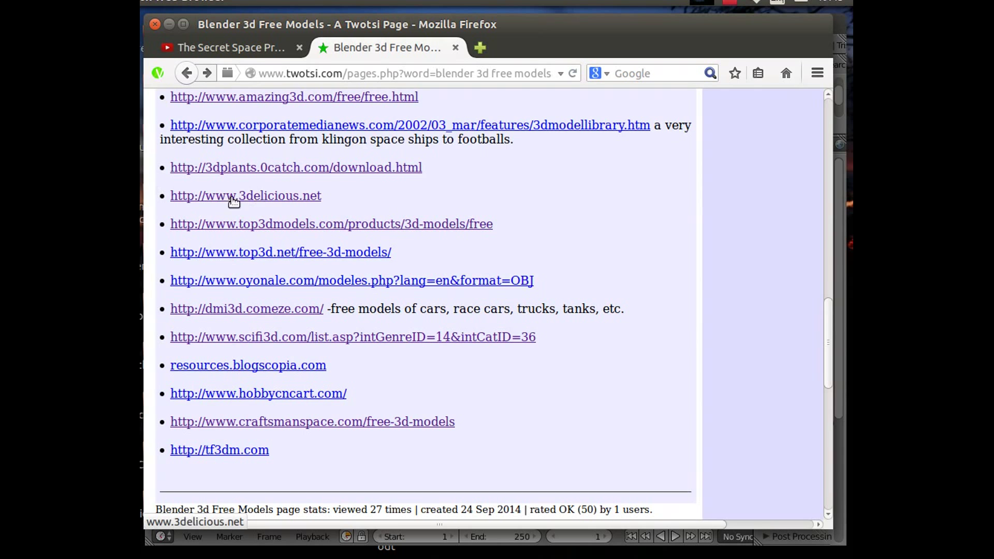
click(269, 197)
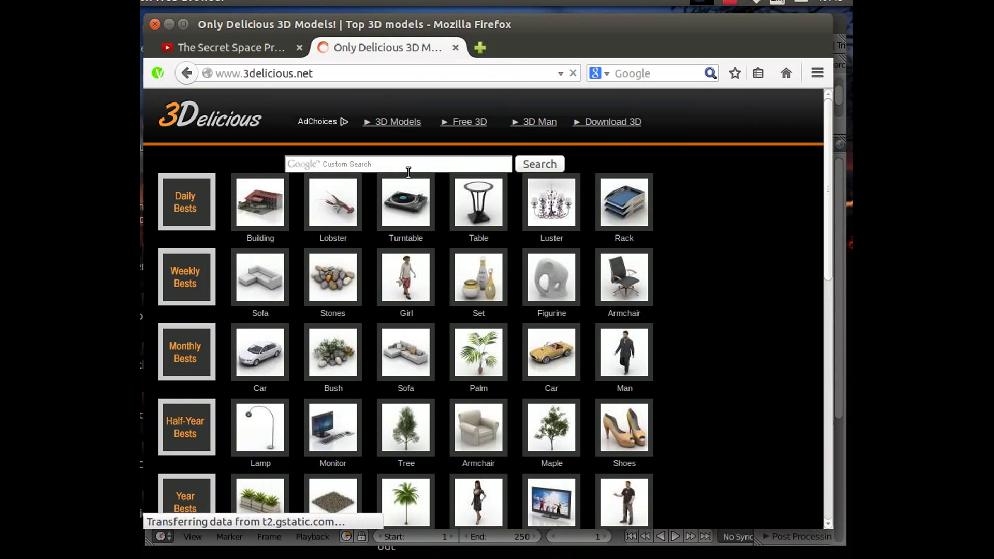
- Show the Year Bests models on 3Delicious, go to listing page 73, and focus the site search
scroll(709, 290, down, 3)
scroll(708, 290, up, 2)
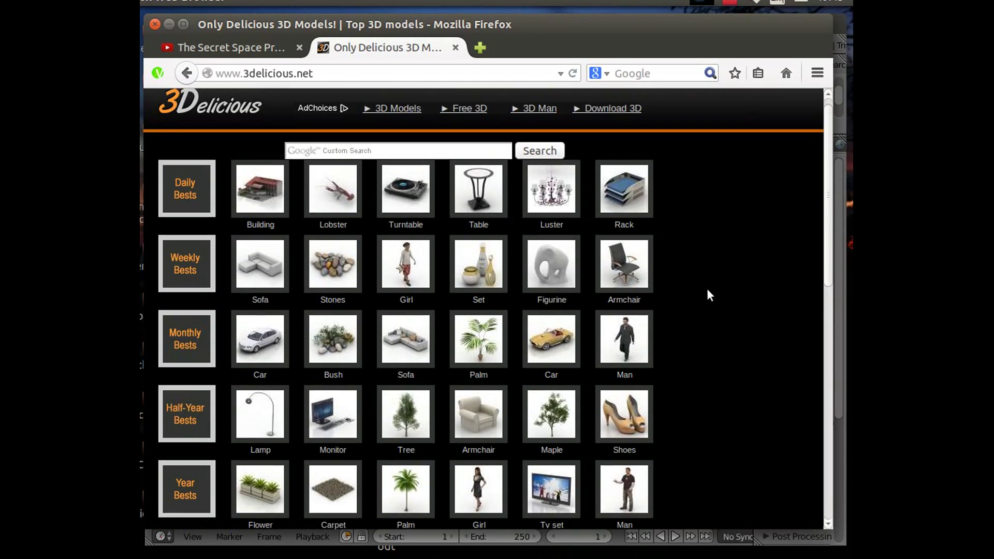
scroll(707, 288, down, 1)
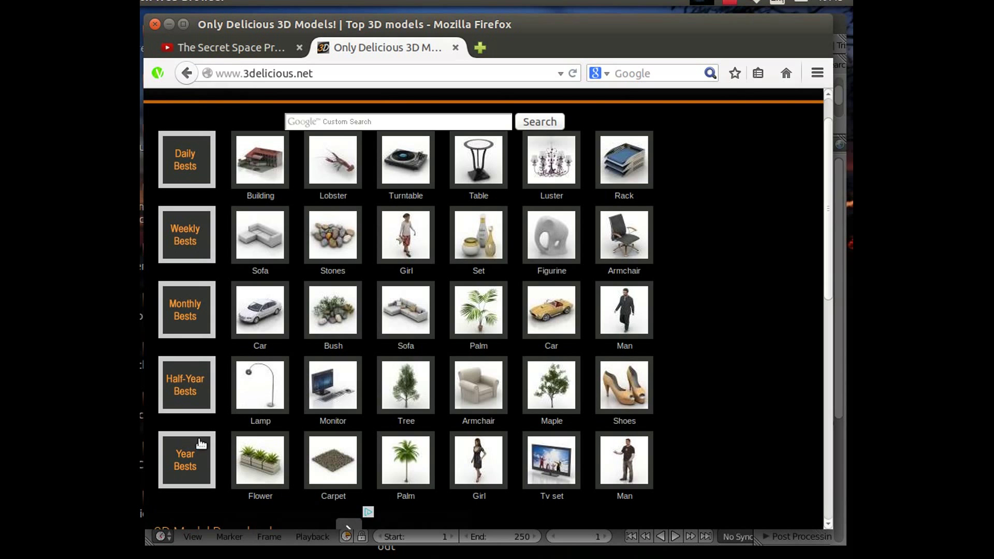
click(179, 465)
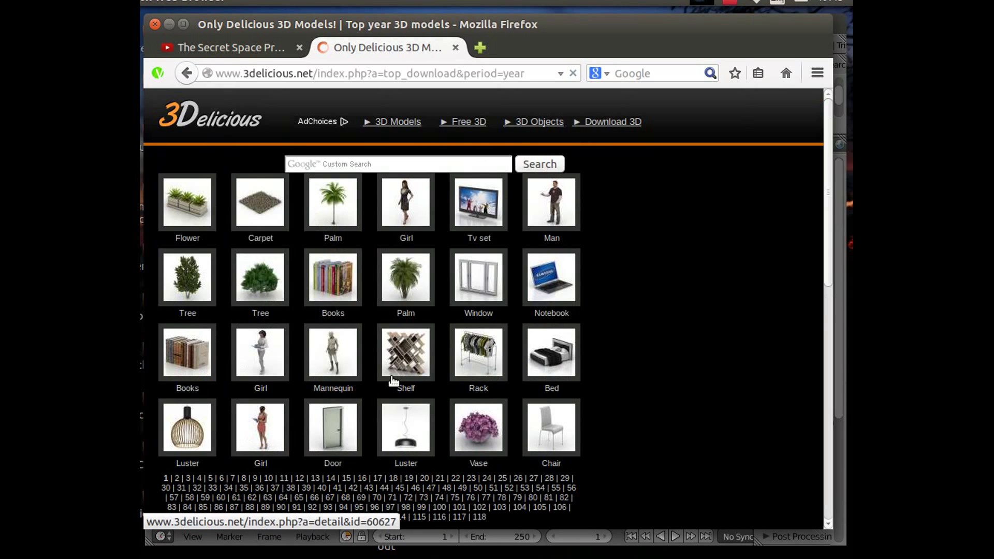
scroll(414, 394, down, 3)
click(424, 433)
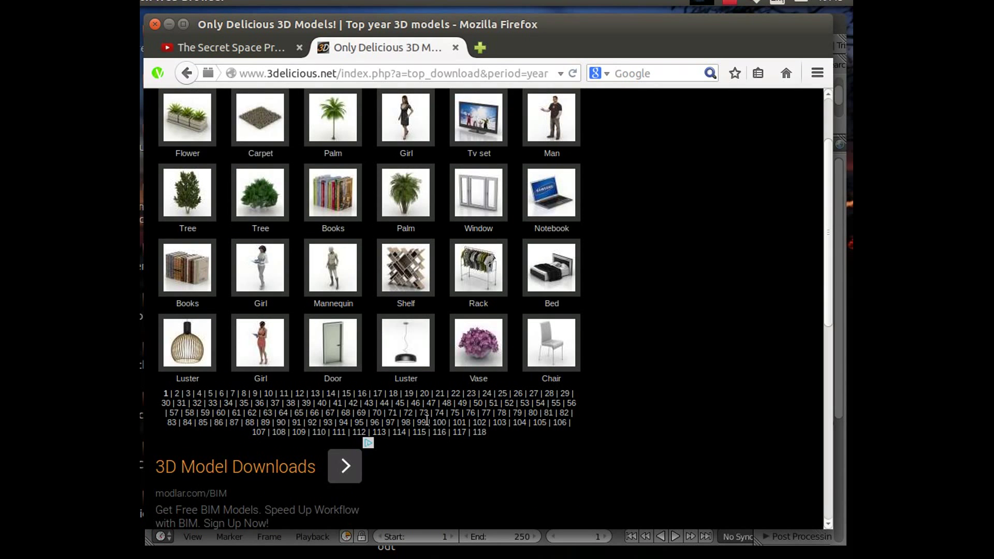
click(425, 413)
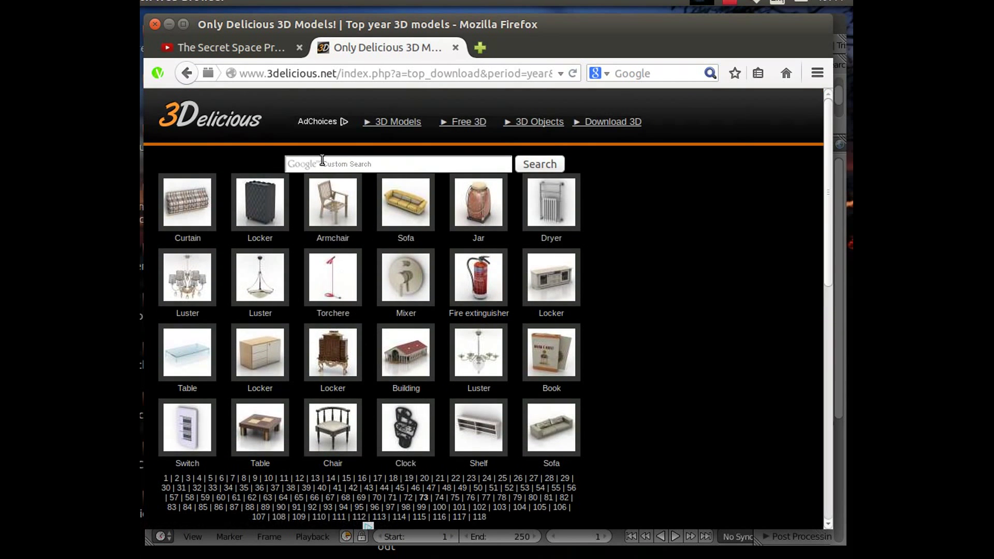
click(322, 160)
- Search the 3Delicious site for 'car' and browse the results
text(car)
key(Return)
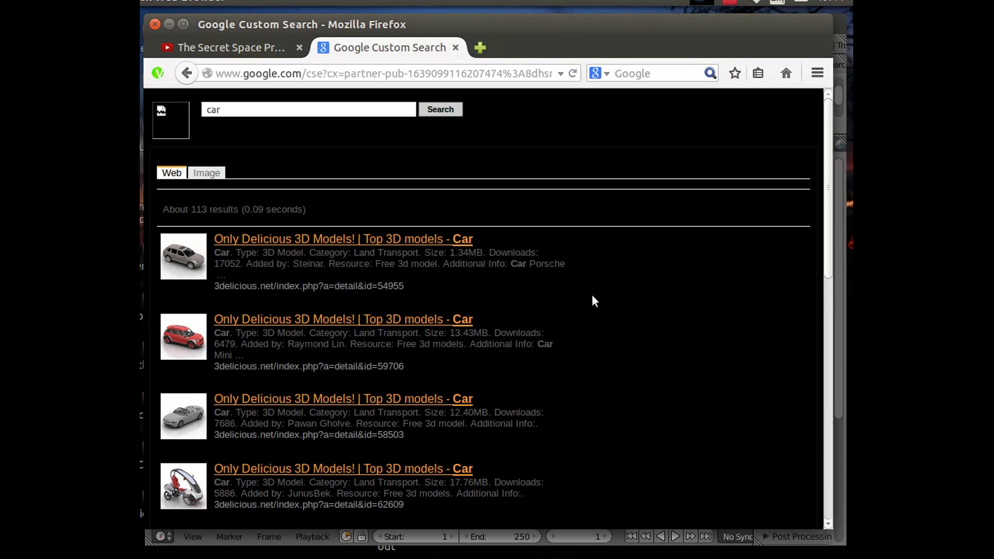
scroll(593, 305, down, 4)
scroll(592, 321, down, 9)
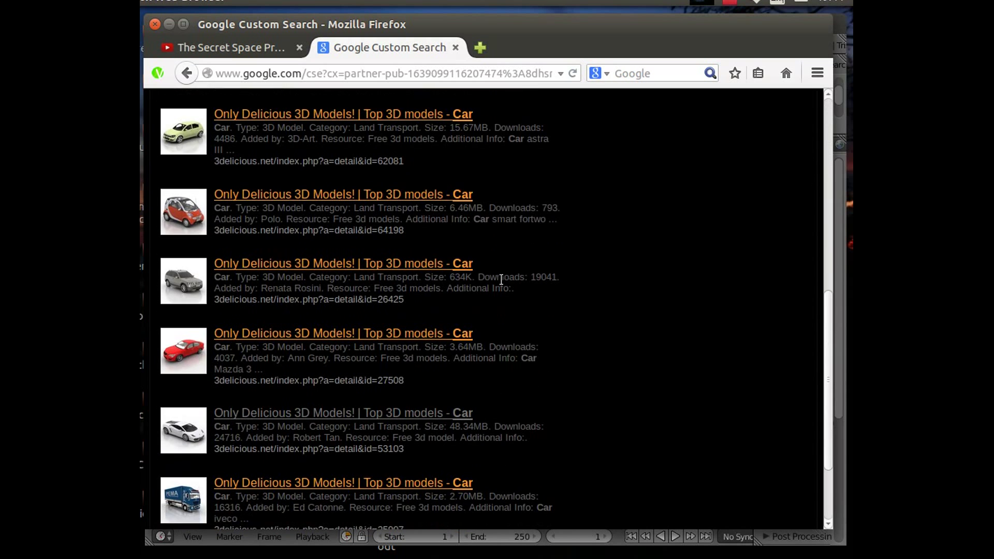
scroll(231, 288, down, 3)
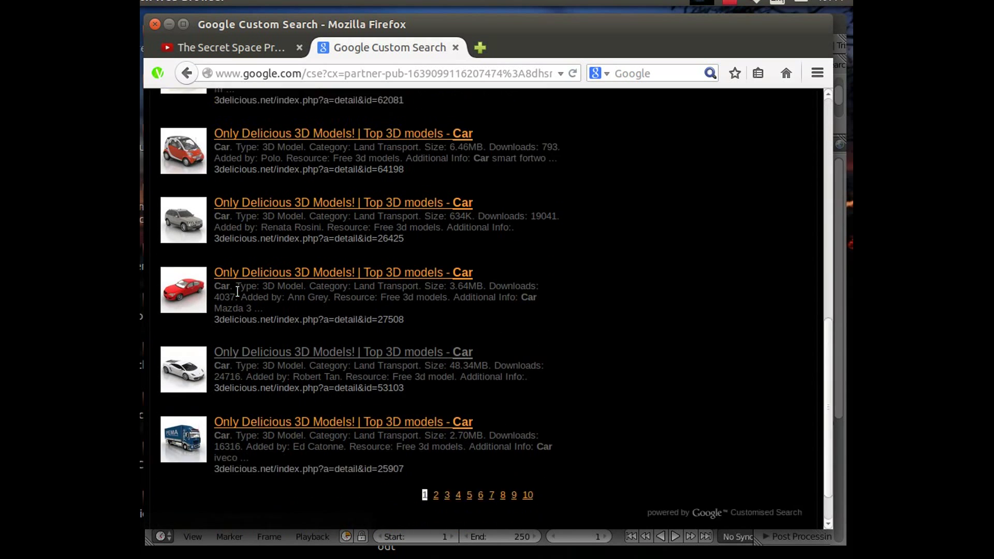
scroll(198, 259, down, 1)
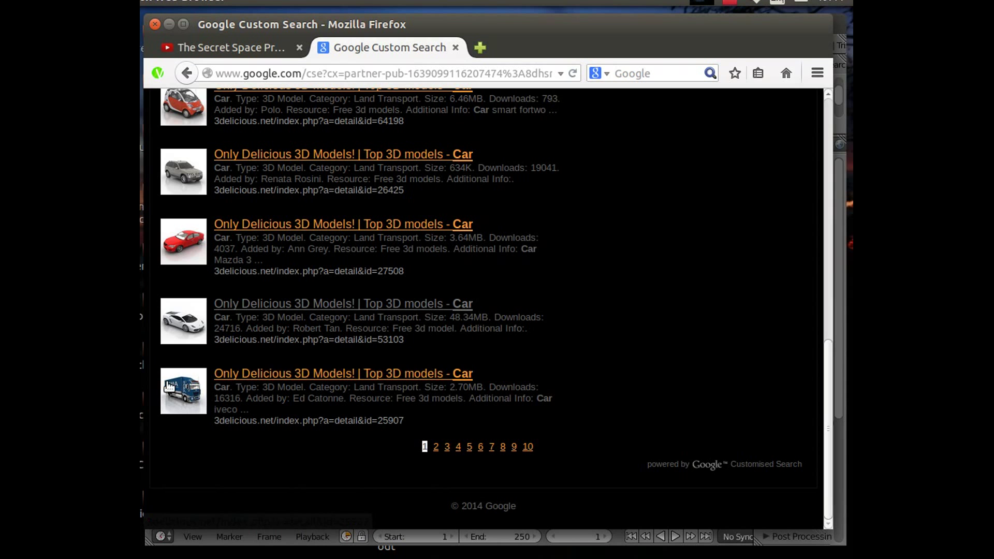
- Go to results page 2 and open the Honda CRX 1980 model's page
click(435, 447)
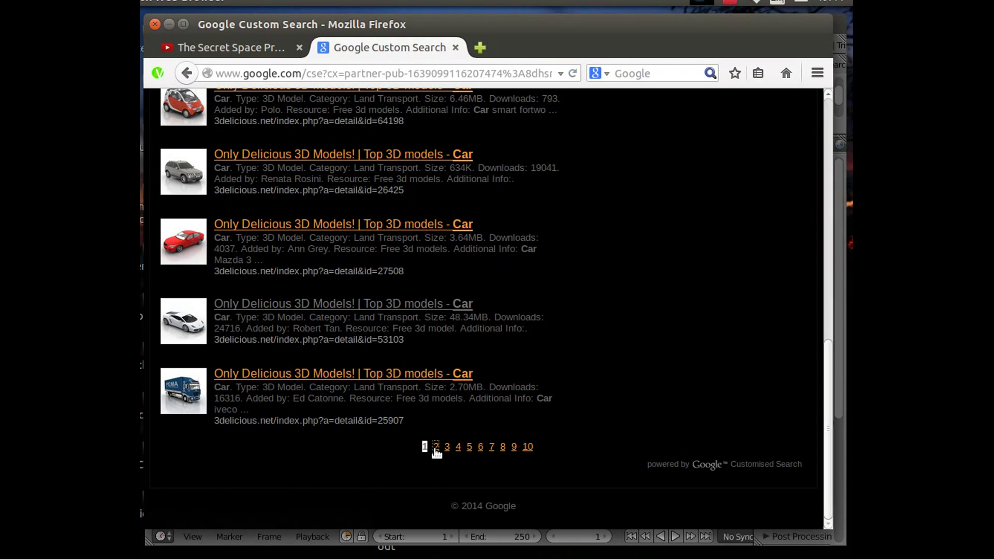
scroll(571, 351, down, 10)
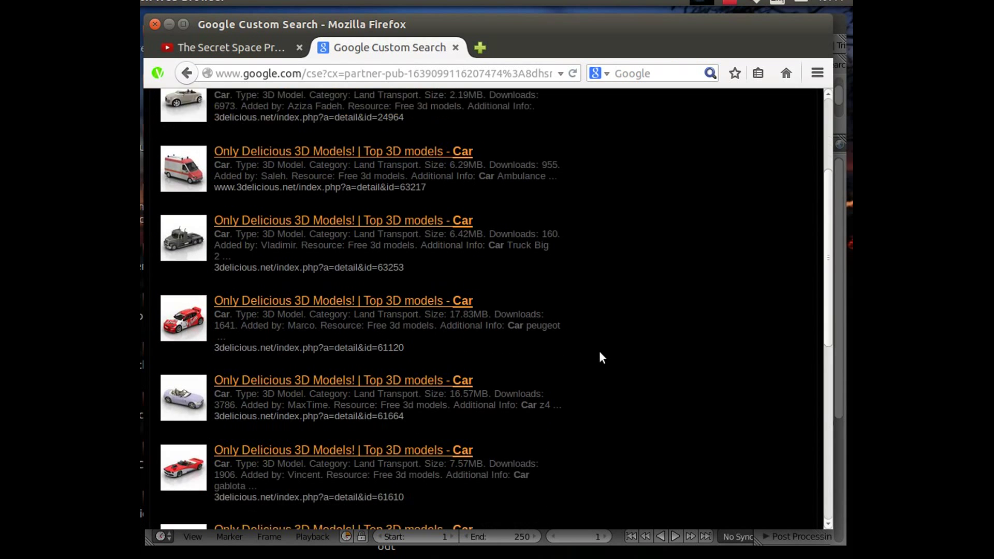
scroll(601, 351, down, 1)
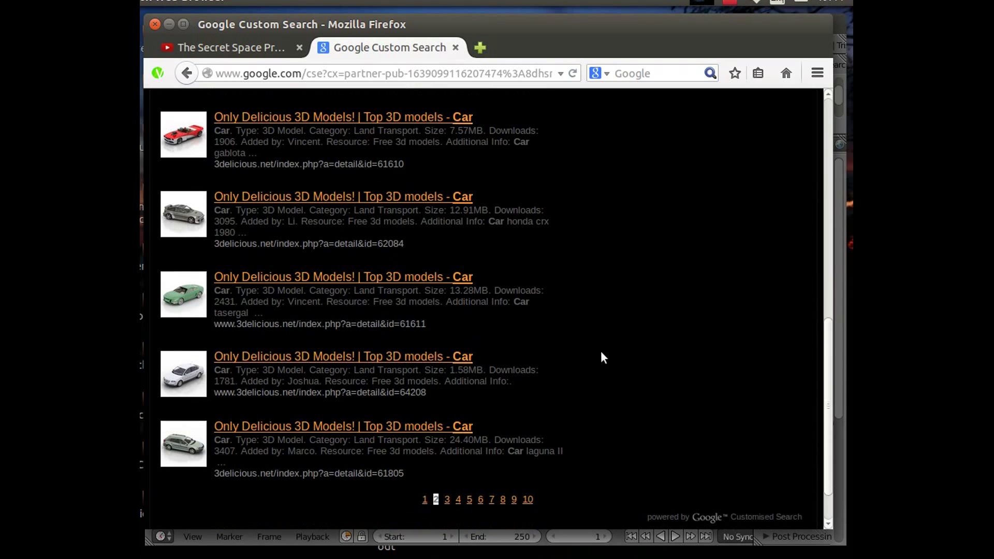
click(368, 268)
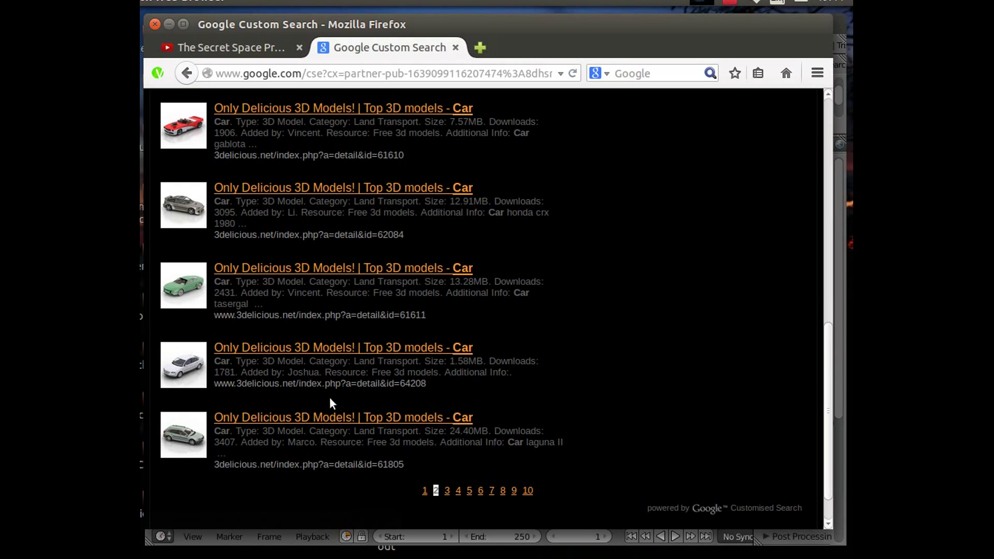
scroll(313, 354, up, 3)
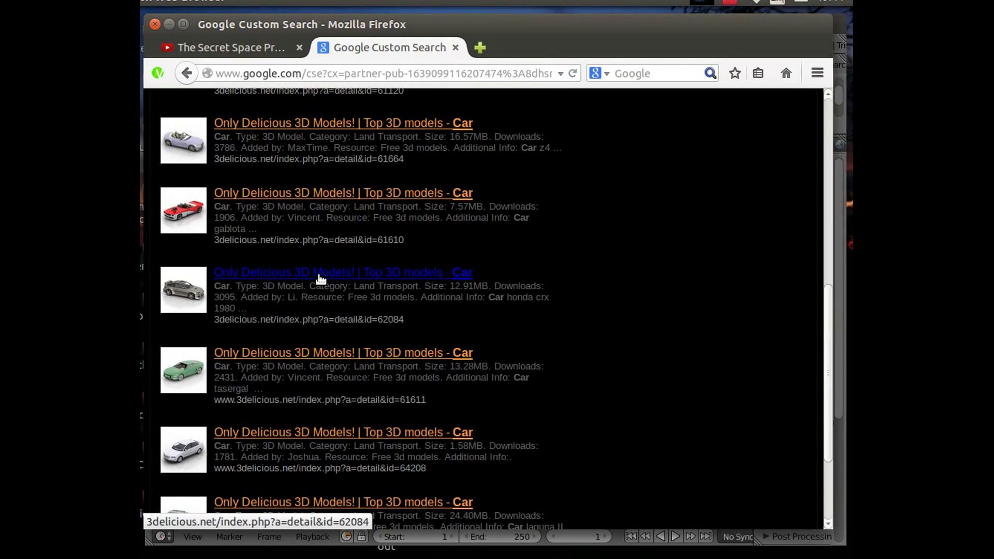
click(368, 274)
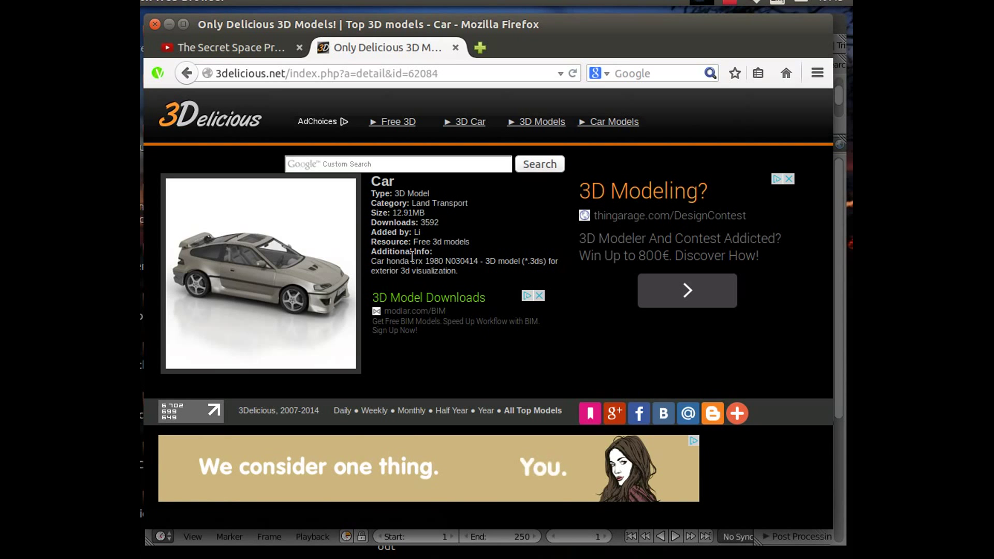
- Download the Honda CRX 1980 model's 12.9 MB zip archive, choosing Save File
click(292, 251)
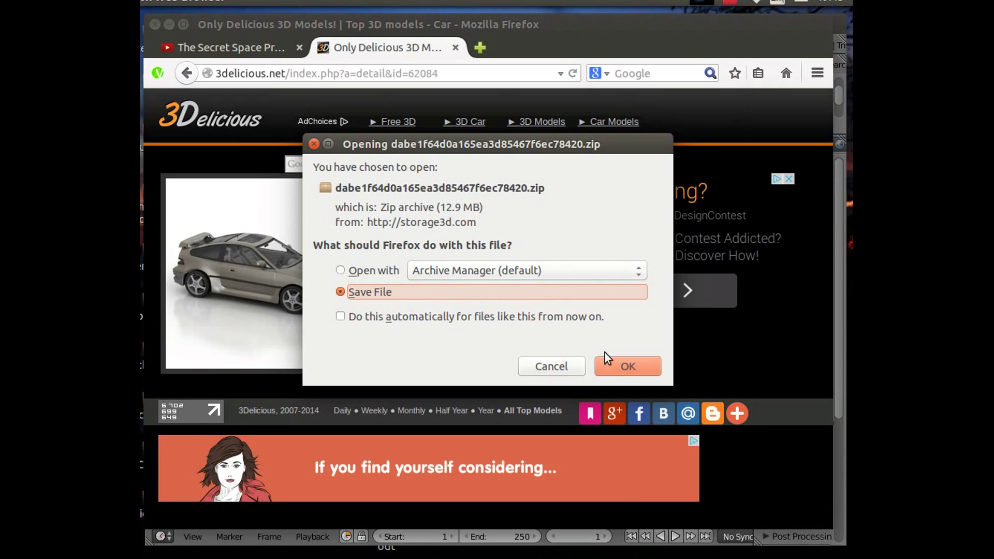
click(631, 368)
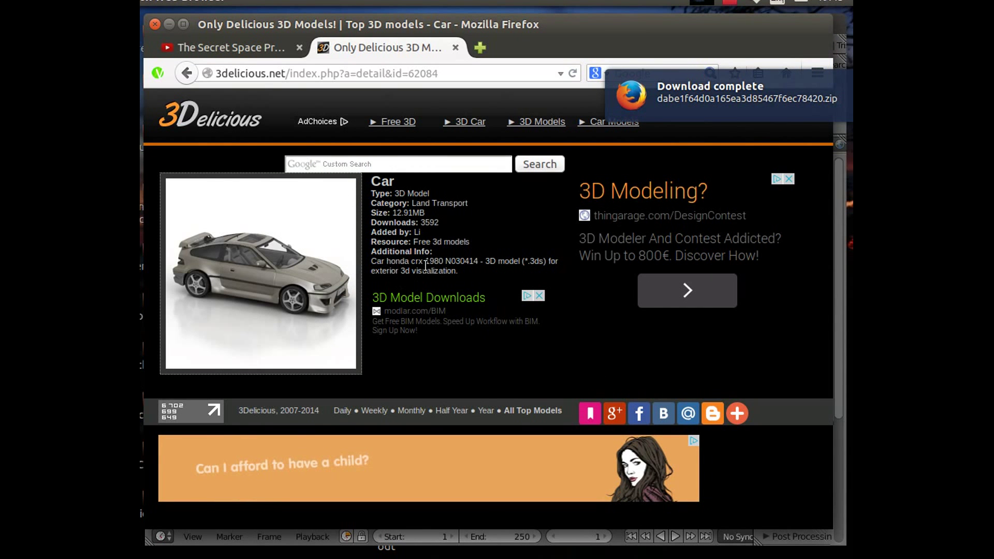
- In the home folder's Downloads, rename the downloaded car zip to hondacrx.zip
mouse_move(141, 280)
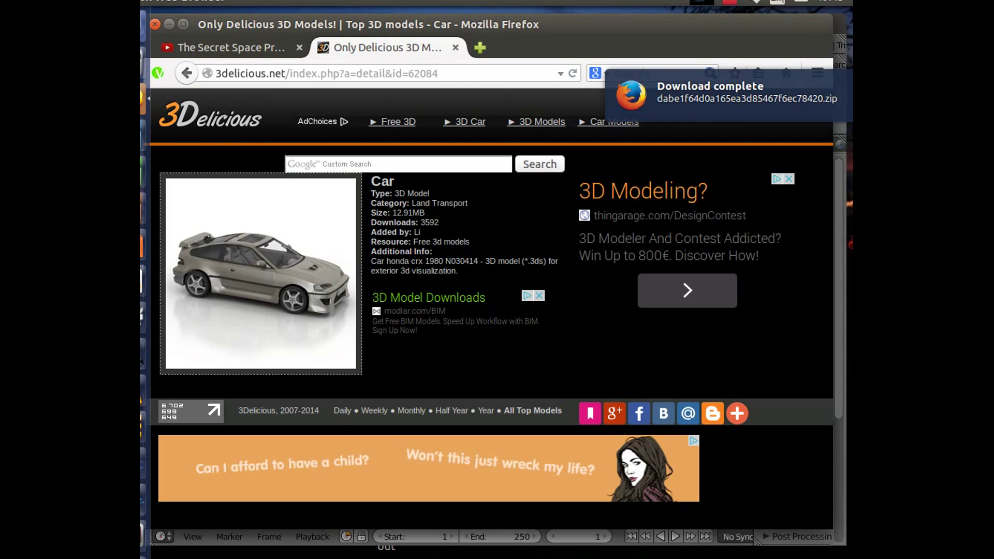
click(143, 280)
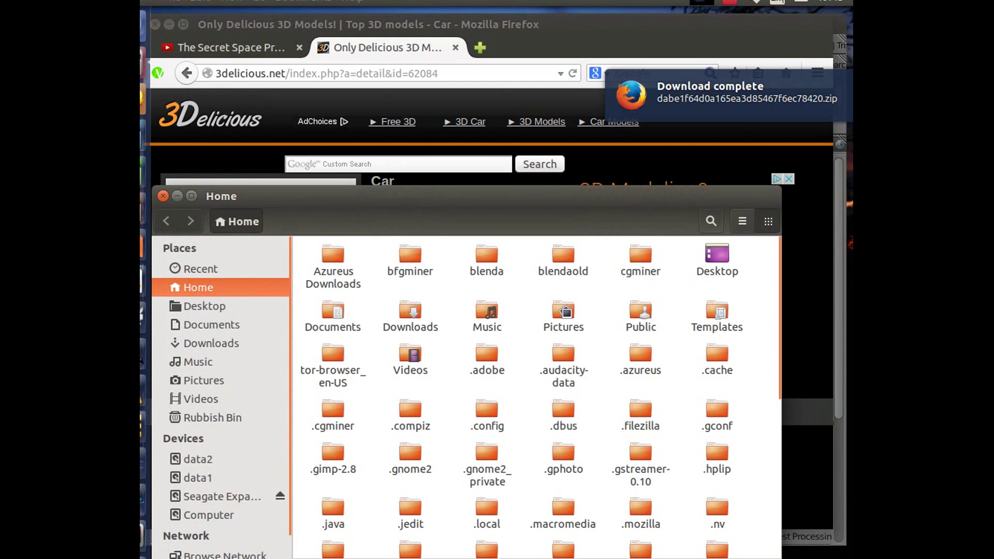
double_click(411, 314)
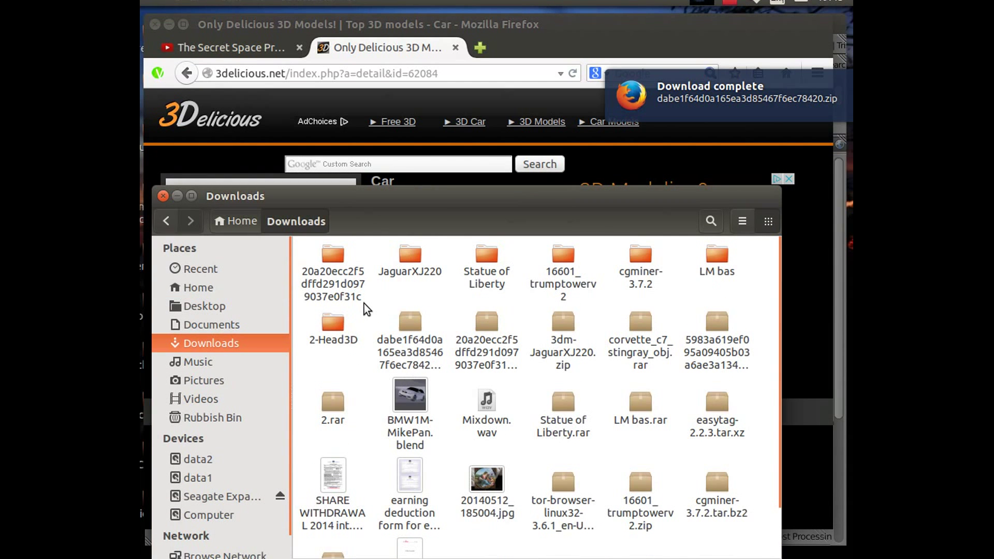
right_click(411, 327)
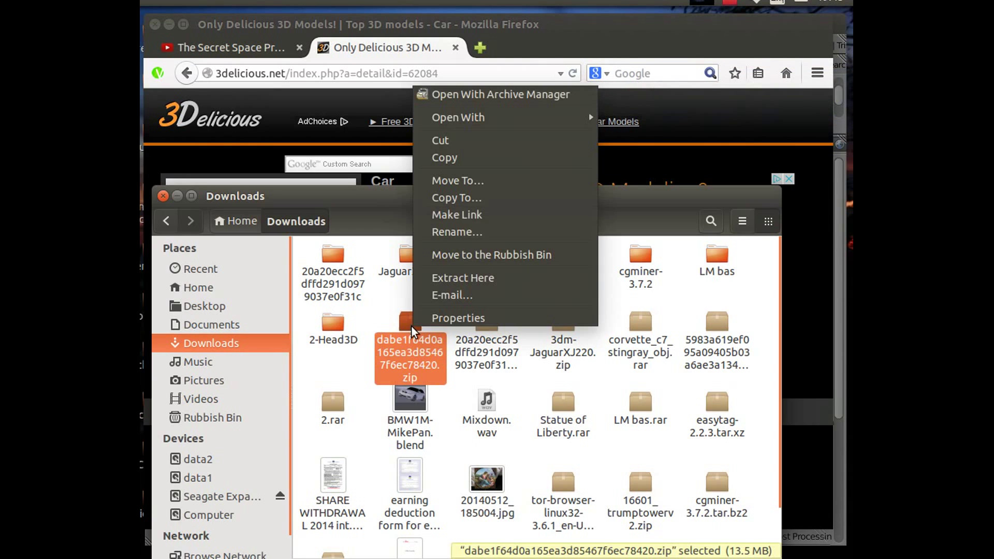
click(475, 231)
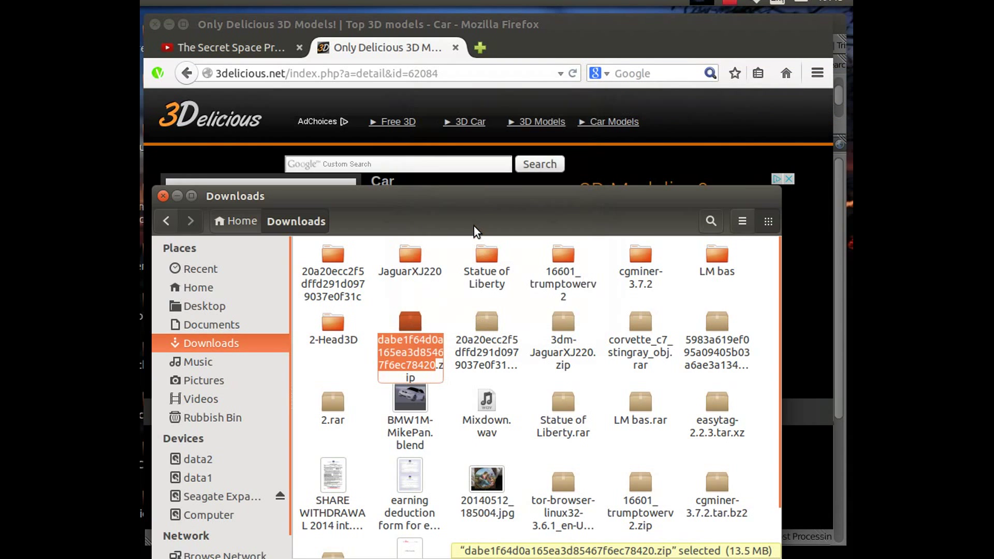
text(h)
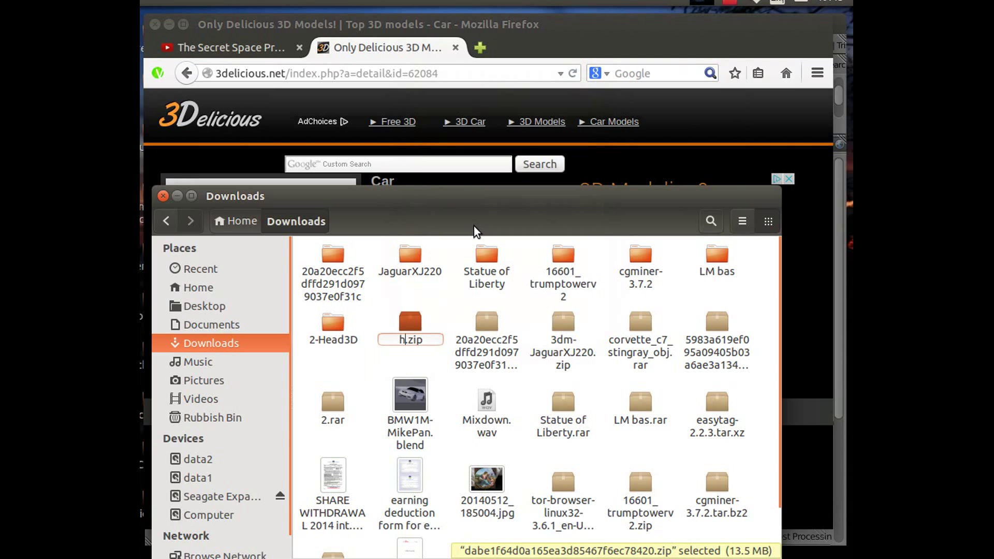
text(ondac)
text(r)
text(x)
key(Return)
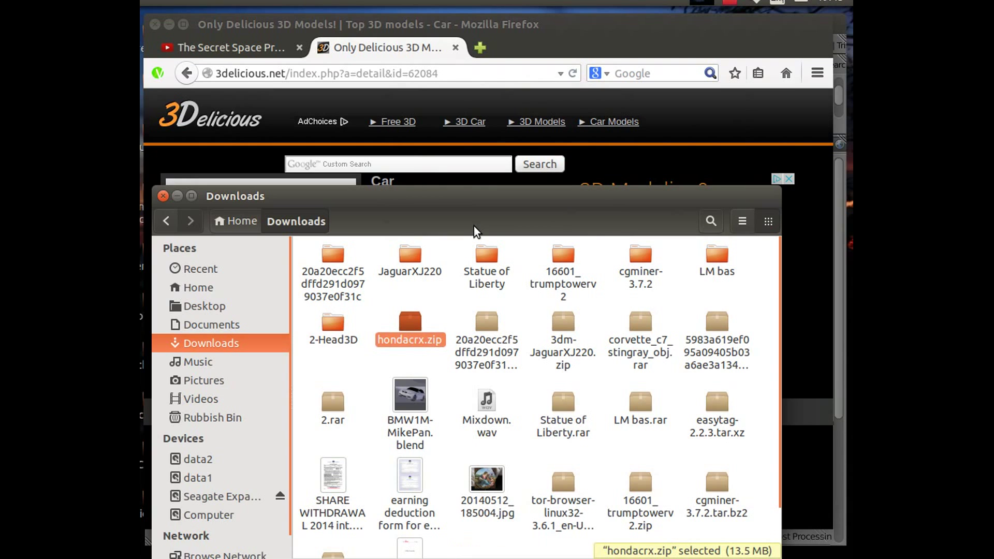
- Extract hondacrx.zip into Downloads and open the resulting hondacrx folder
right_click(411, 318)
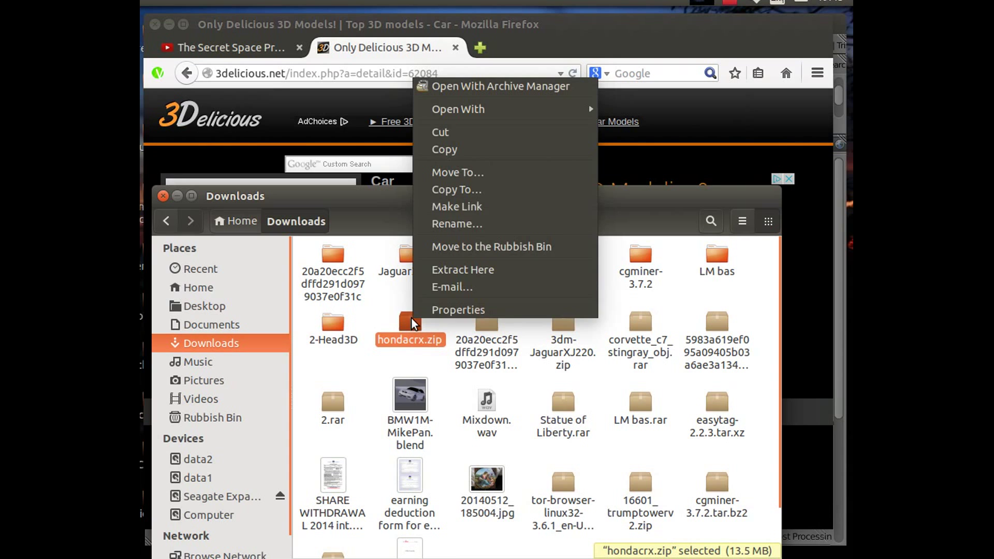
click(471, 265)
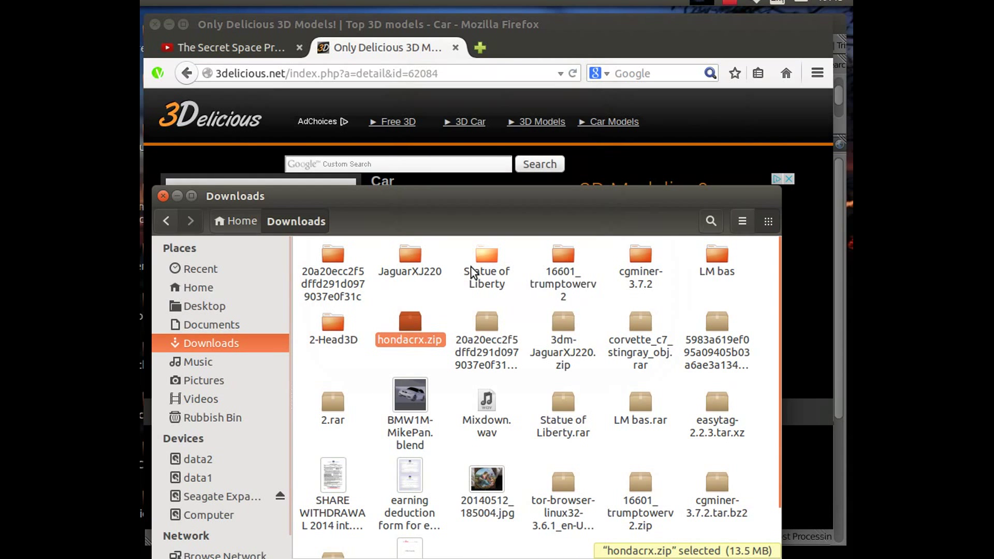
drag(433, 195, 454, 153)
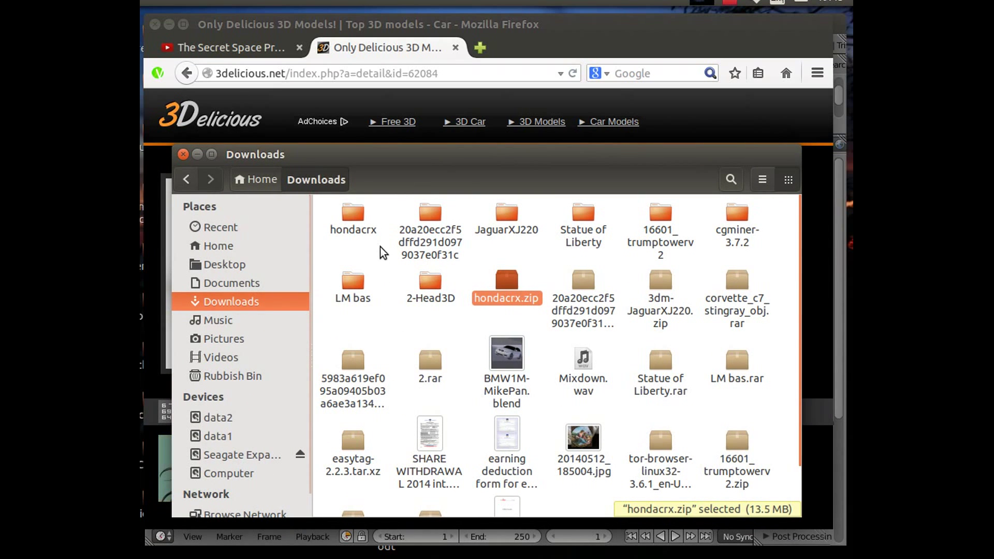
double_click(352, 215)
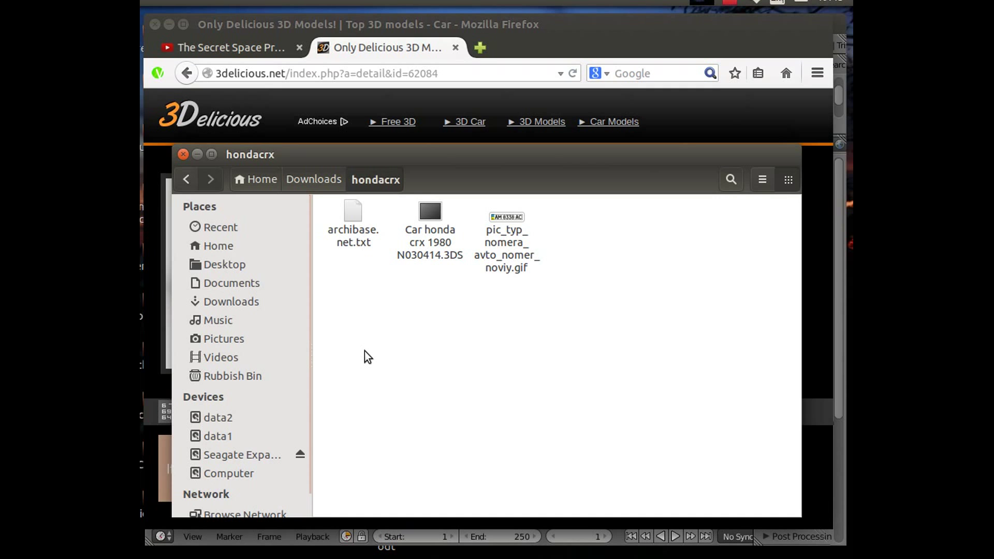
click(168, 23)
- Raise the Blender window with its default cube scene and show the File menu
click(316, 21)
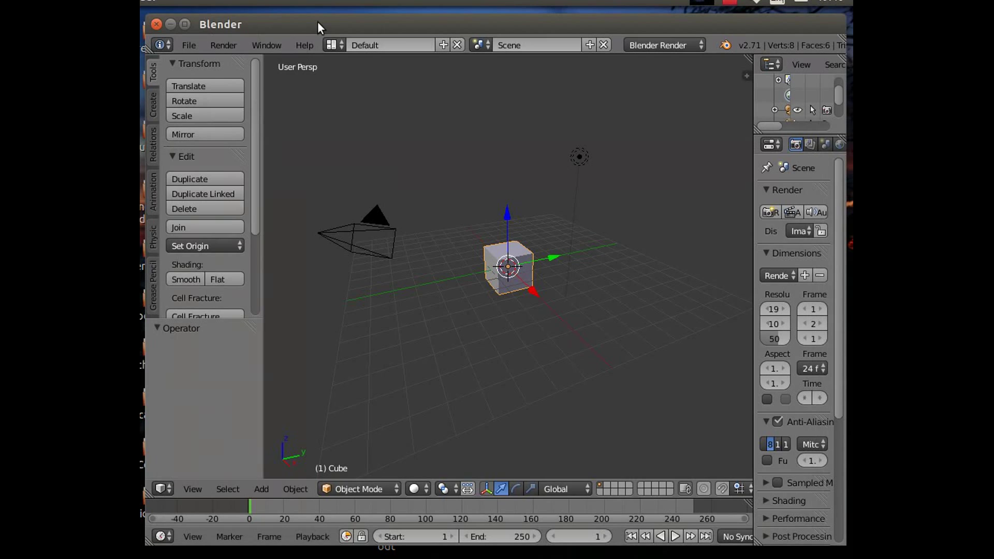
click(189, 45)
mouse_move(224, 299)
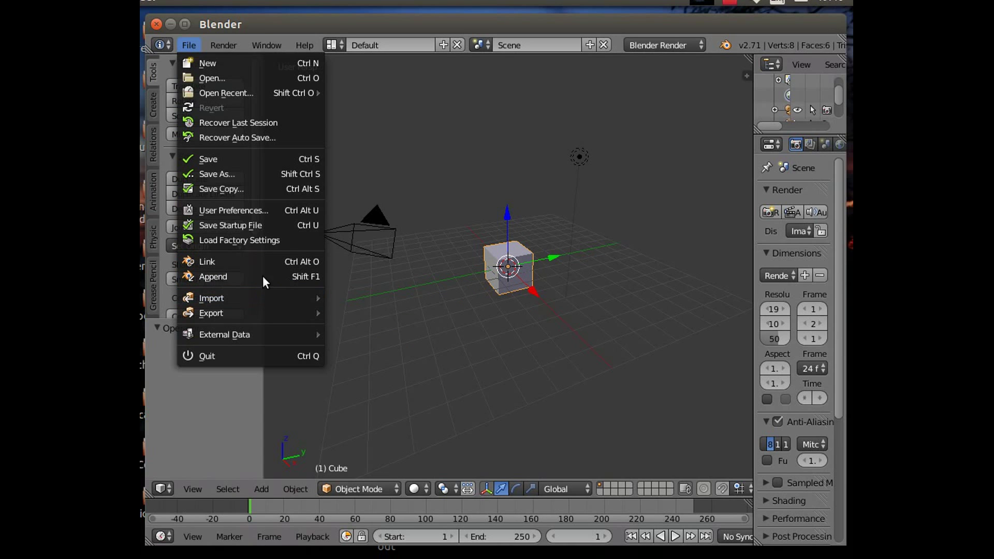
- Open User Preferences, browse its Input and Themes tabs, and filter Addons to Import-Export
click(243, 210)
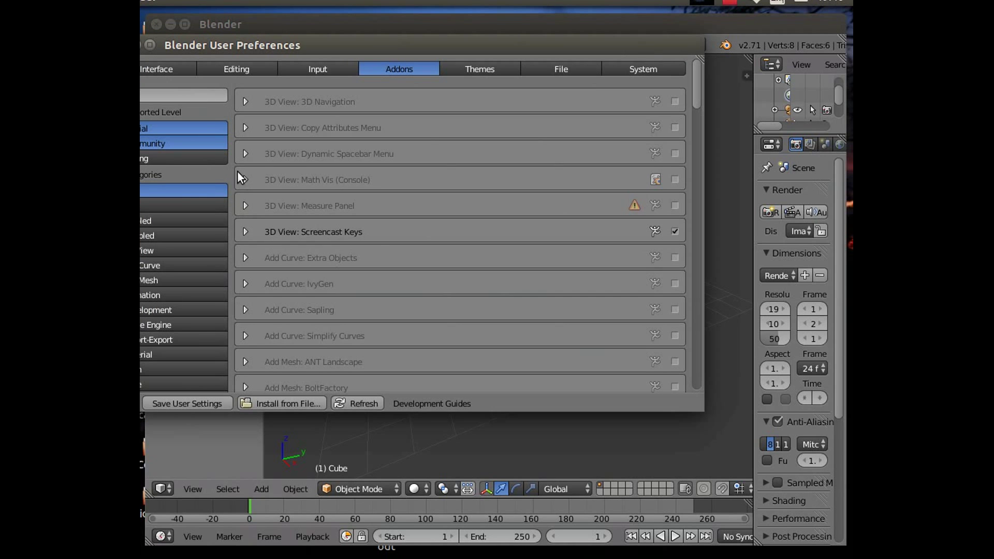
scroll(173, 327, down, 3)
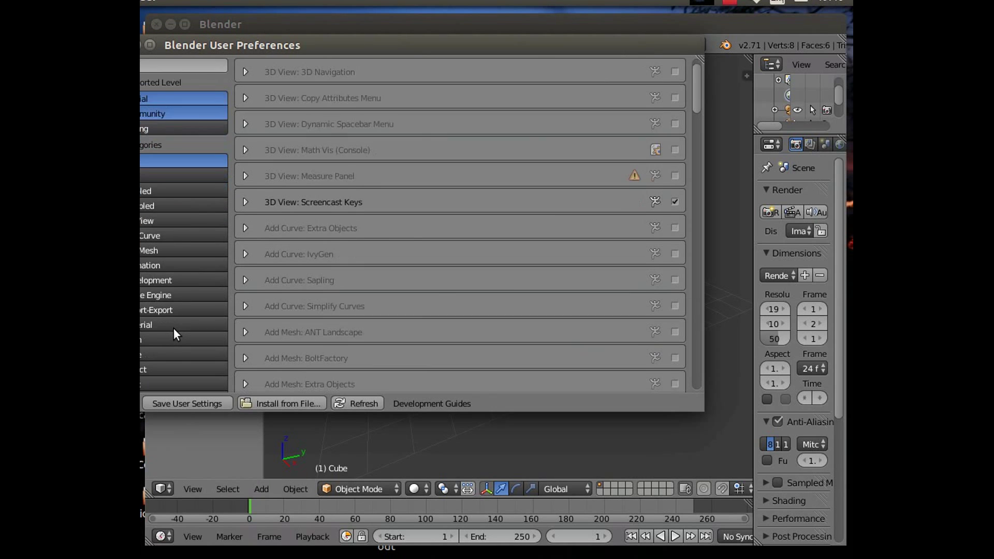
scroll(198, 300, up, 3)
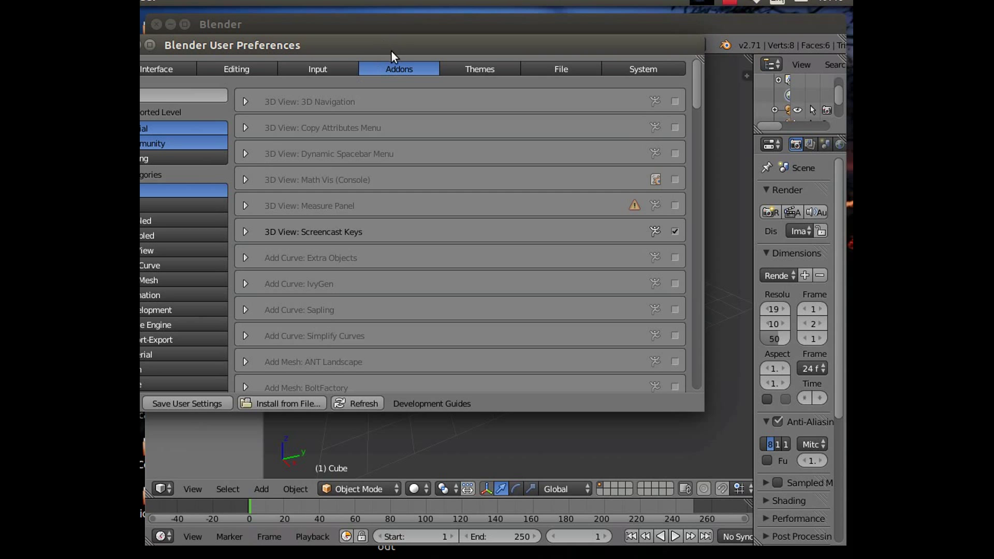
drag(373, 39, 463, 47)
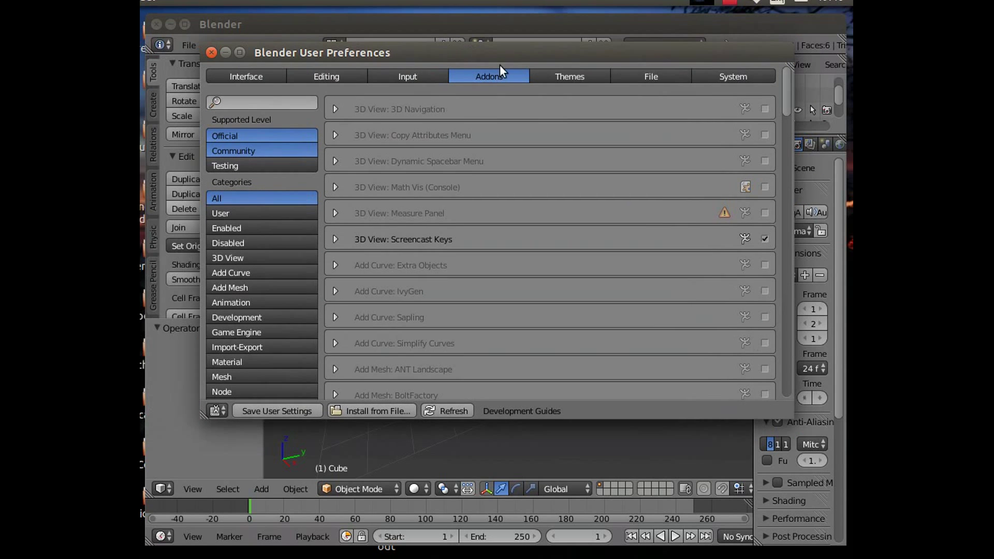
click(426, 74)
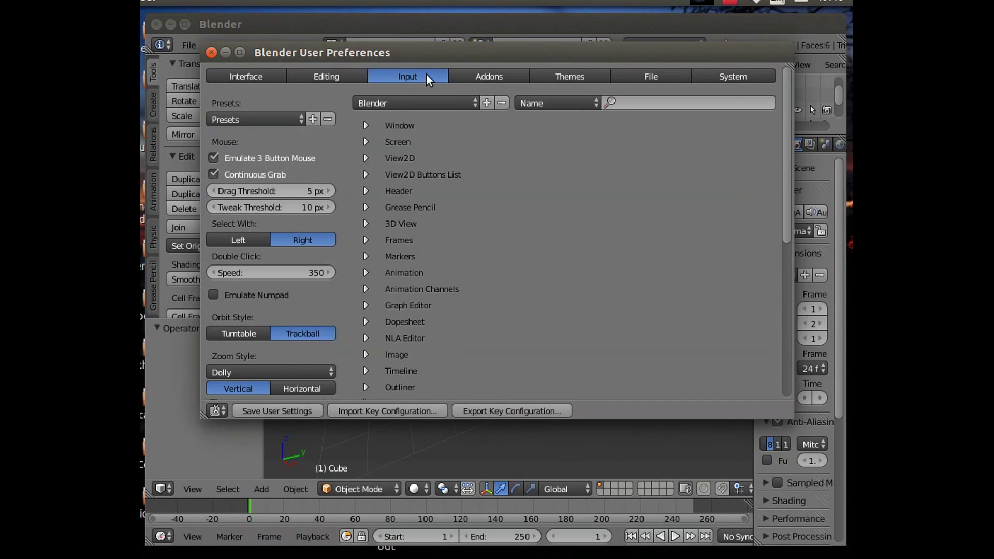
click(572, 76)
click(495, 74)
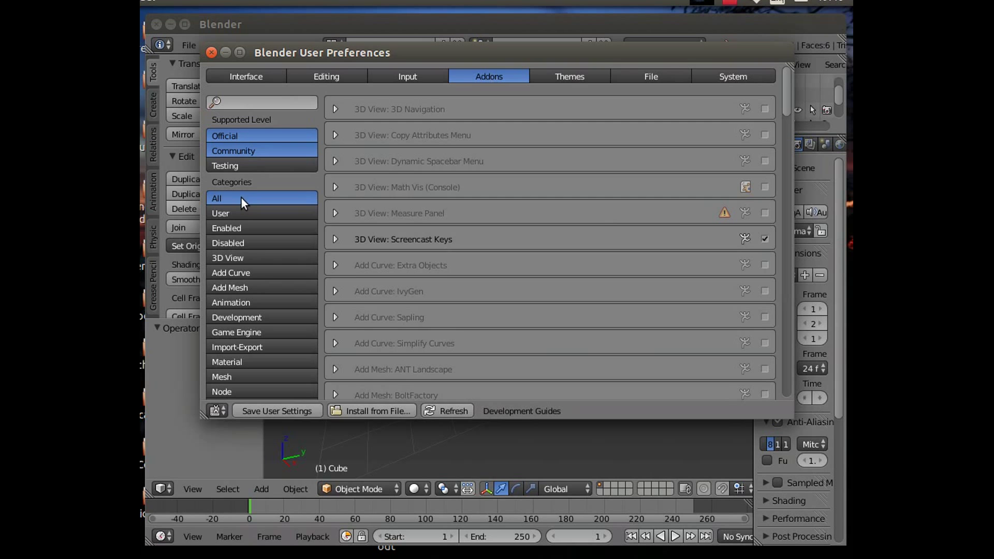
scroll(255, 236, down, 5)
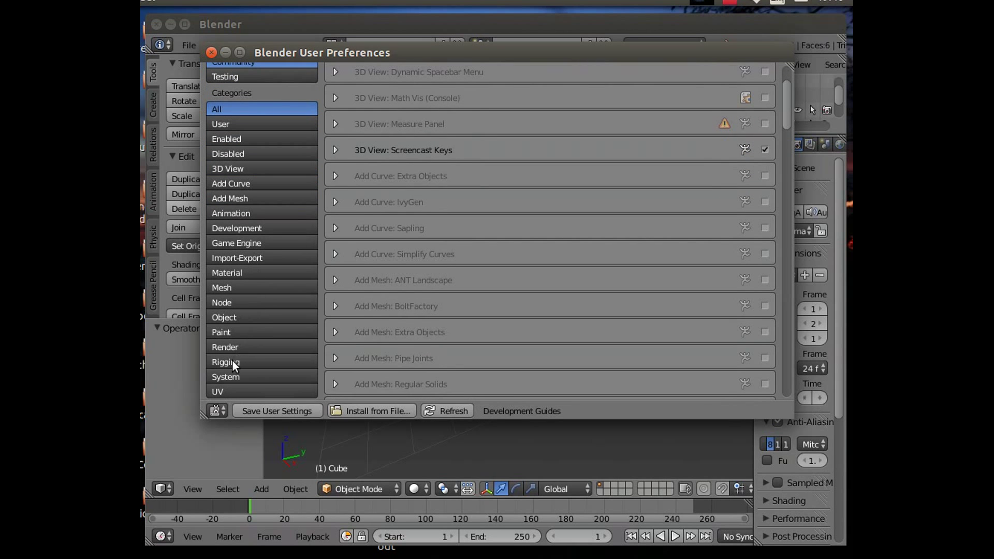
click(255, 260)
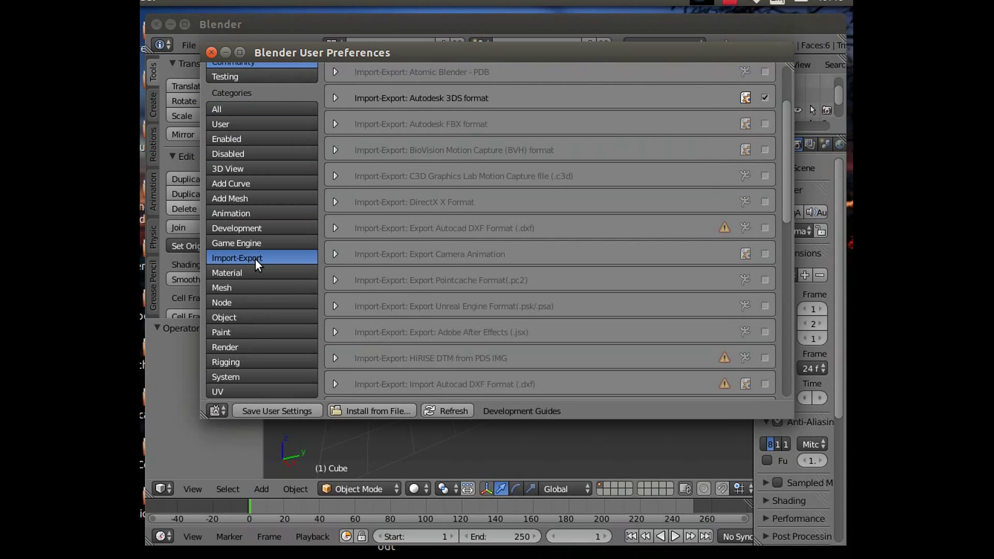
- Enable the Wavefront OBJ import-export add-on and close User Preferences
scroll(583, 234, up, 5)
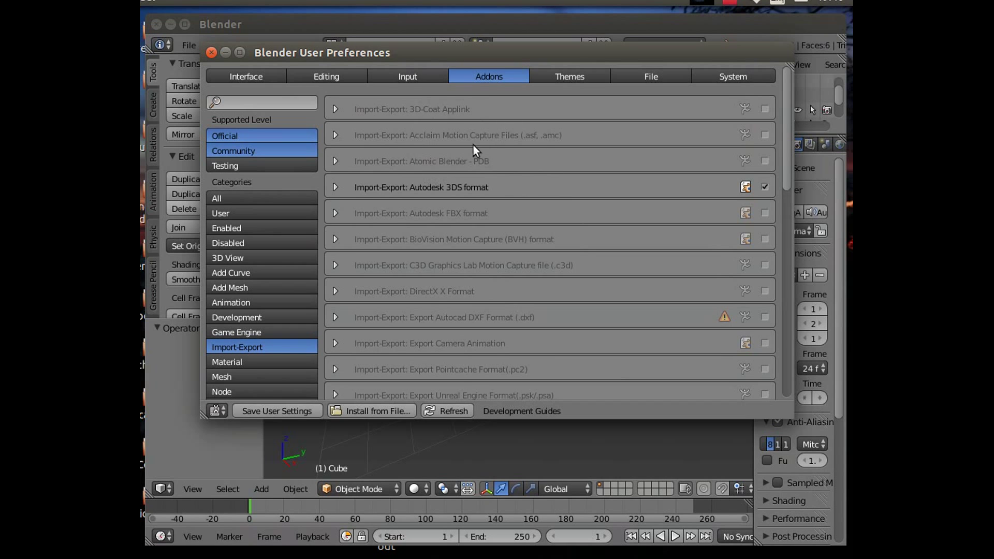
scroll(433, 197, down, 2)
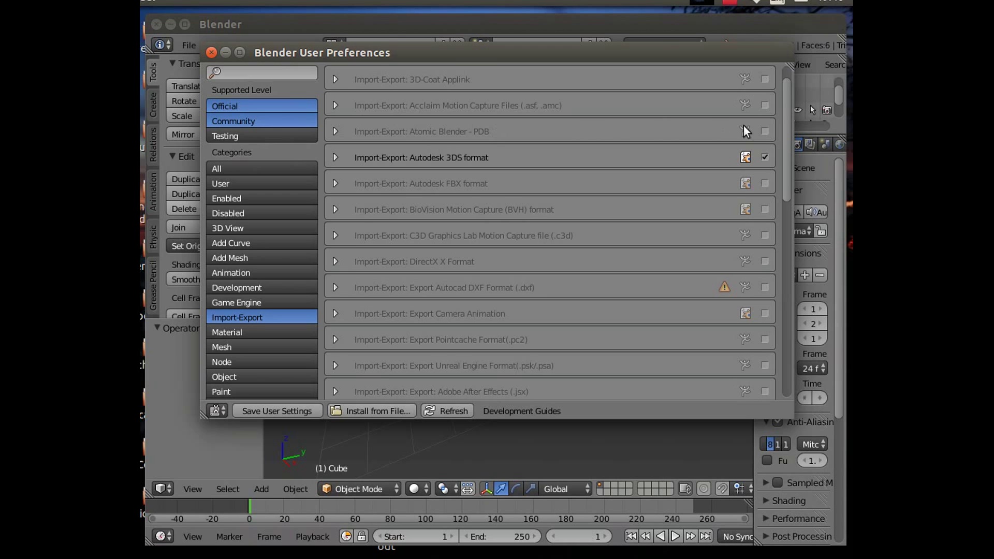
scroll(743, 126, down, 2)
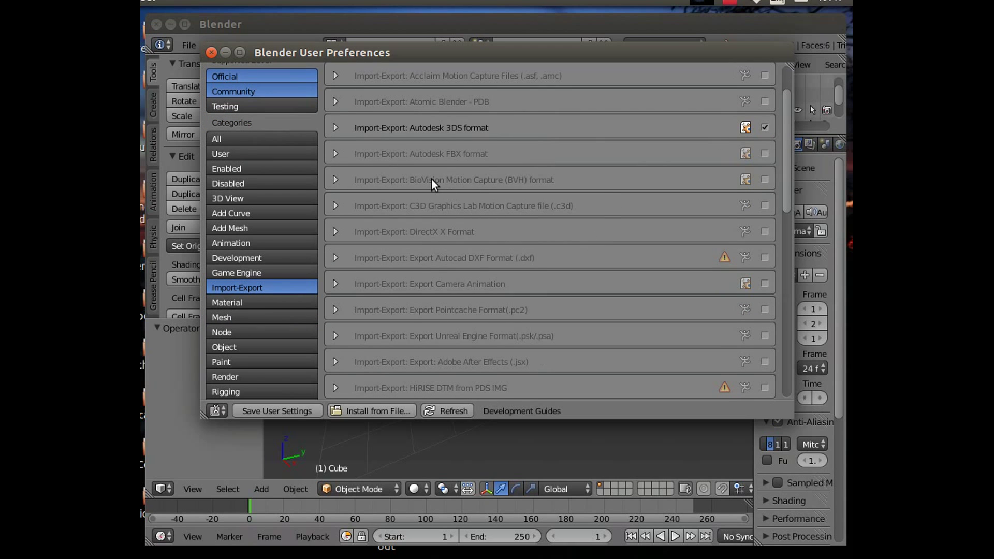
scroll(432, 181, down, 4)
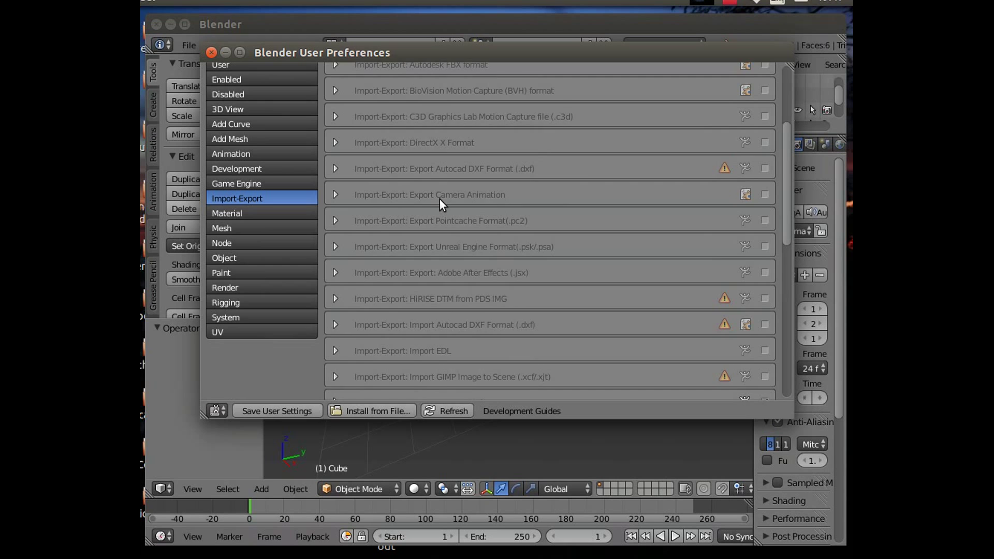
scroll(440, 200, down, 3)
scroll(440, 202, down, 3)
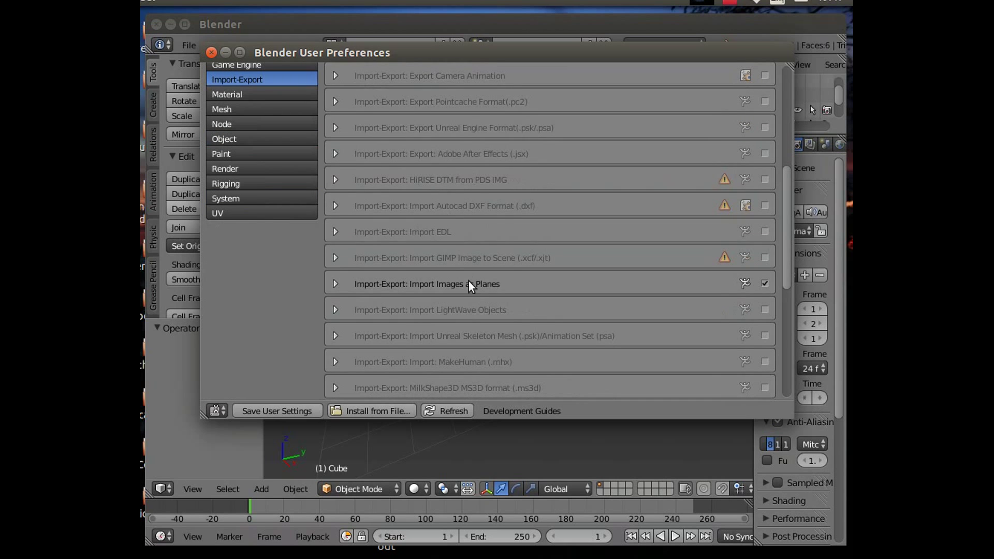
scroll(496, 274, down, 15)
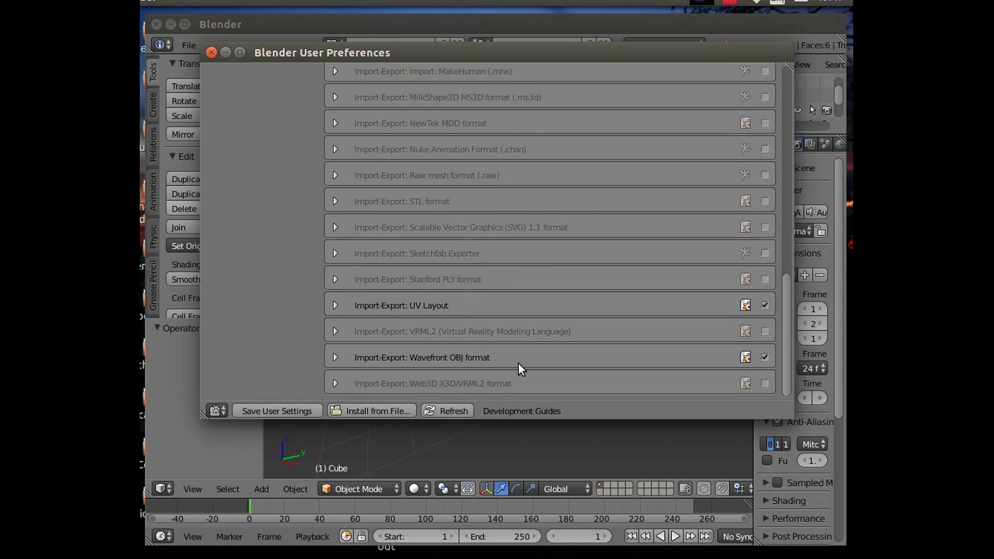
click(765, 357)
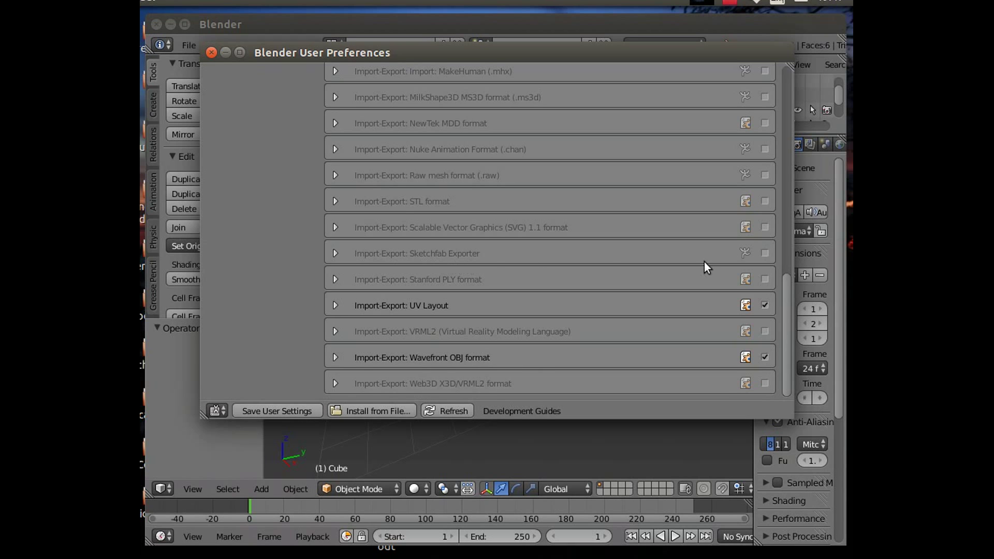
click(214, 50)
- Remove the selected default cube with the X delete shortcut, confirming Delete
click(185, 45)
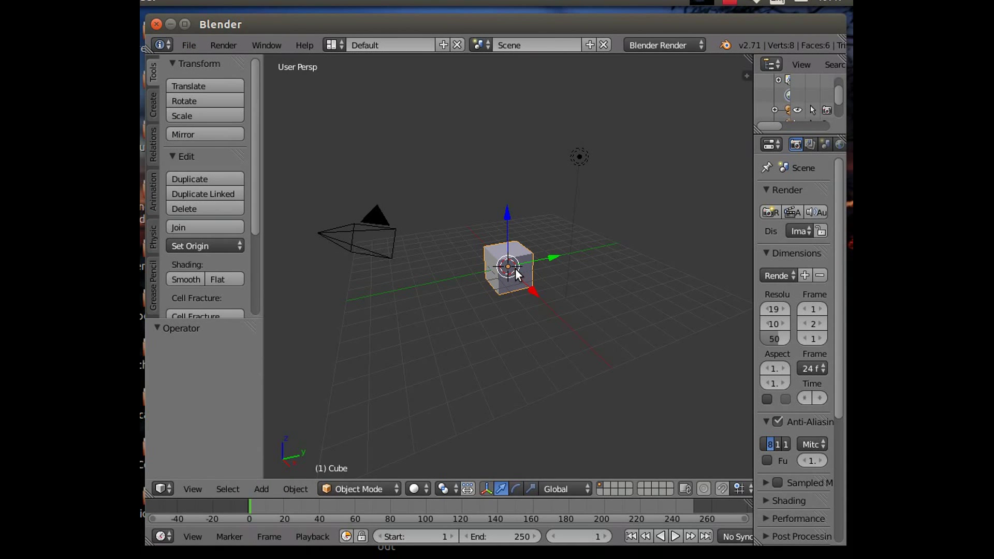
key(x)
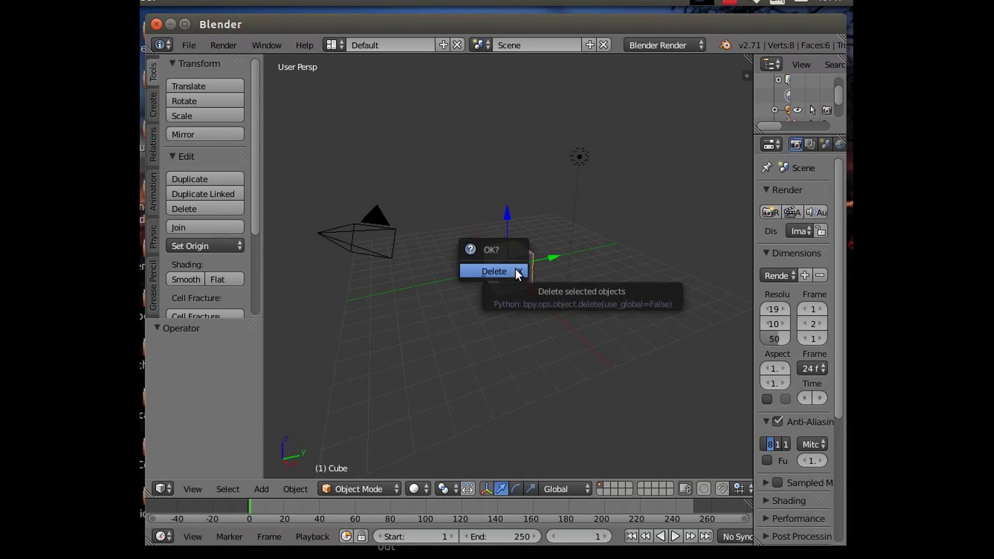
click(516, 270)
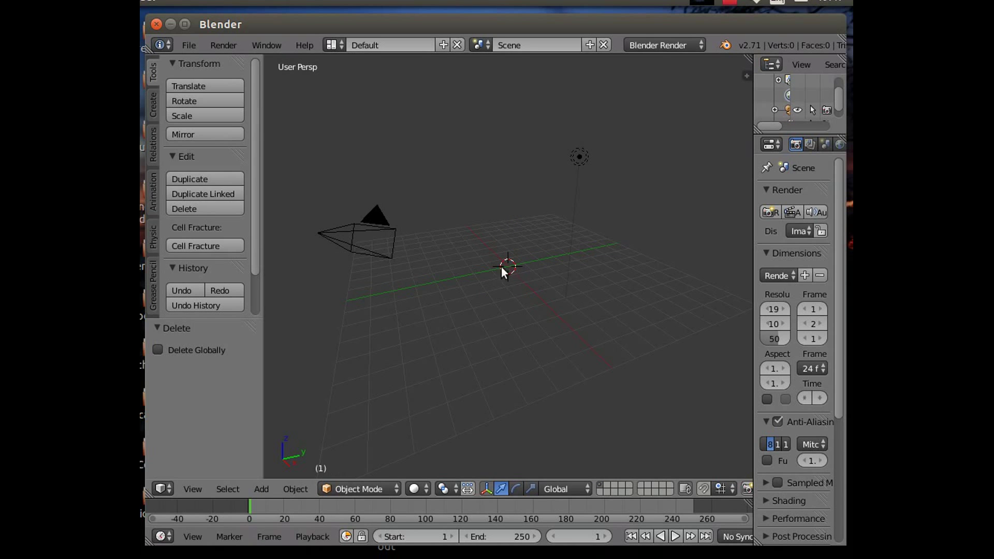
- Import 'Car honda crx 1980 N030414.3DS' from Downloads/hondacrx as a 3D Studio (.3ds) file
click(191, 46)
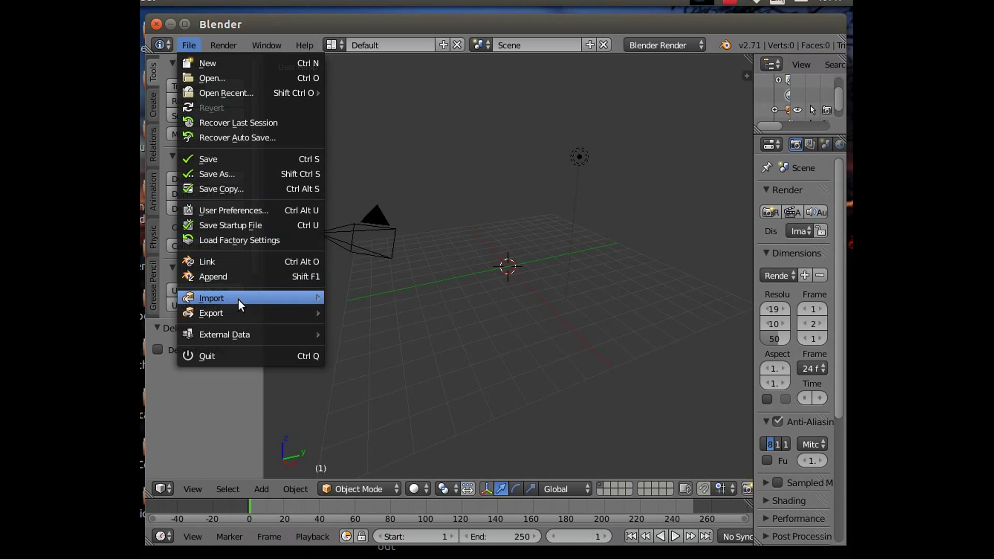
mouse_move(238, 300)
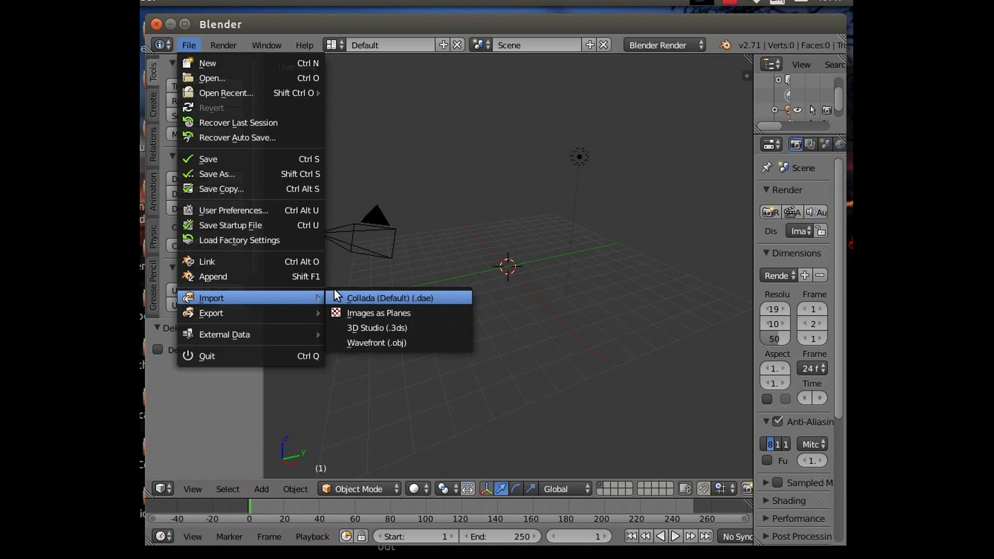
click(380, 332)
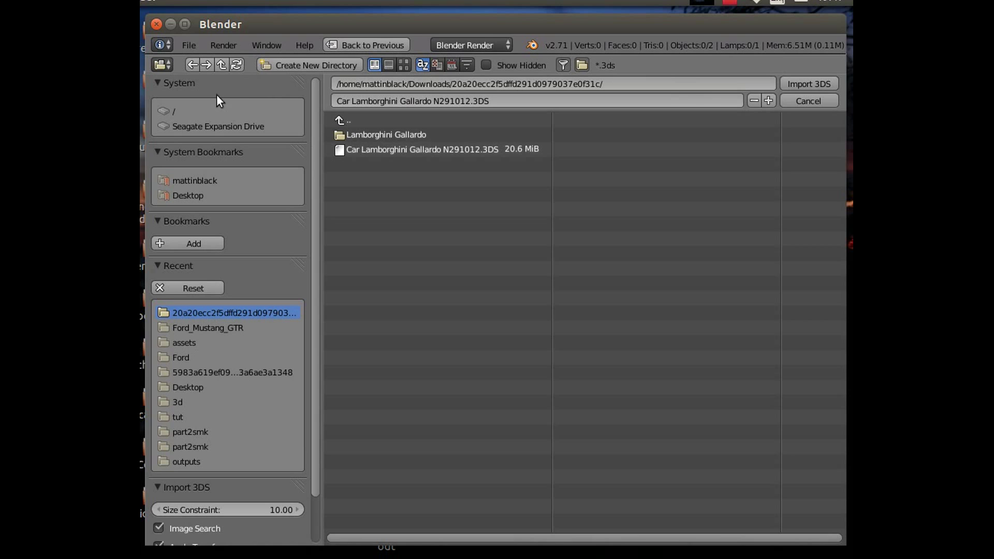
click(221, 66)
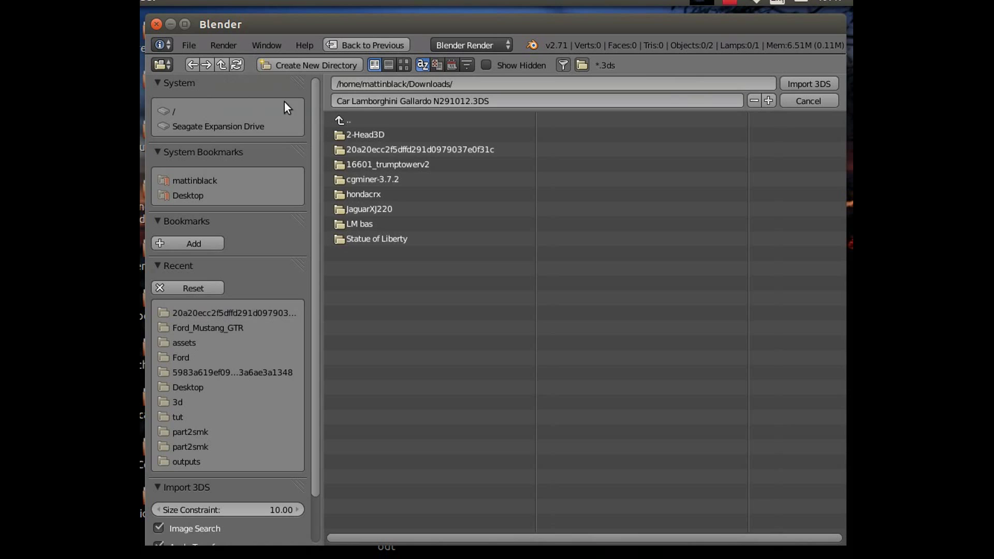
click(380, 190)
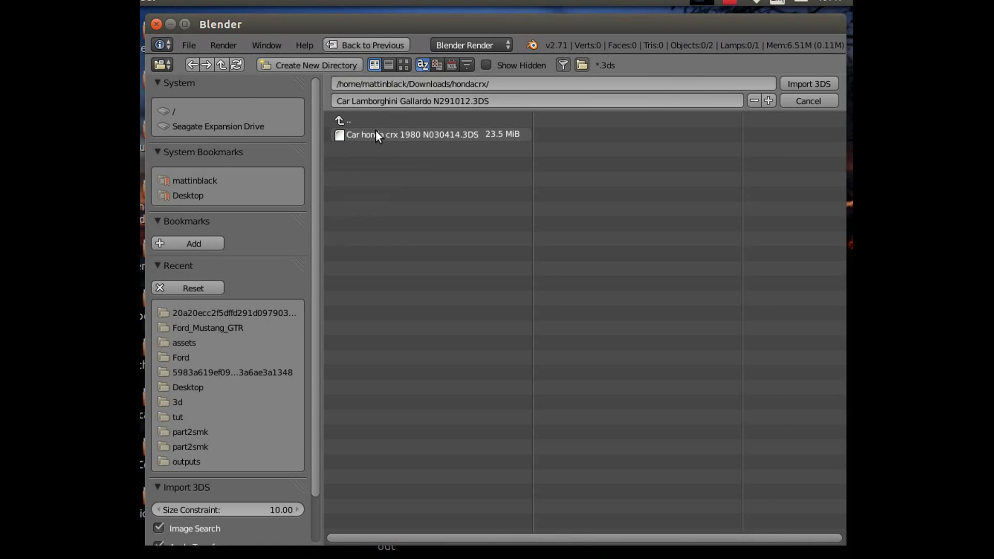
click(377, 134)
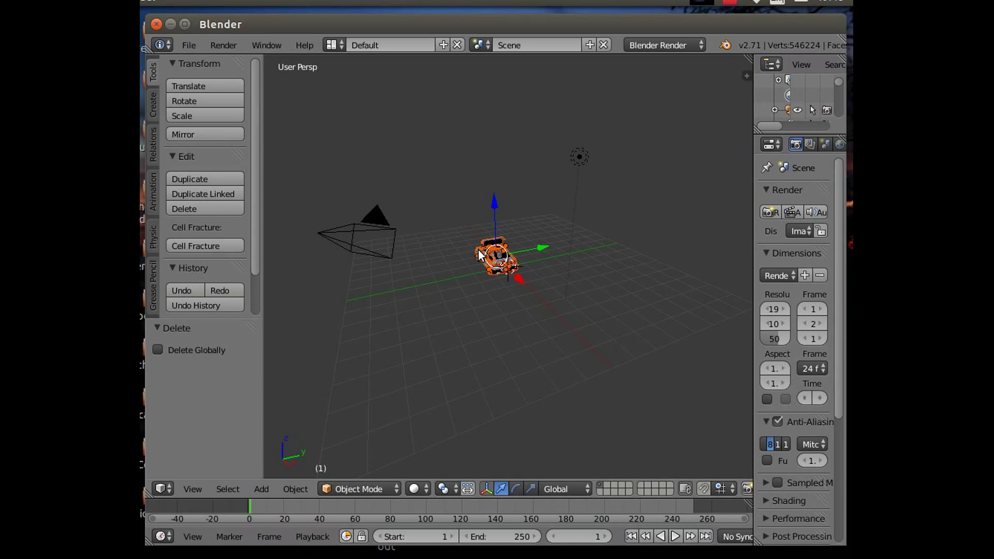
- Orbit and zoom around to the car's rear and select the floating trunk lid
scroll(456, 316, up, 3)
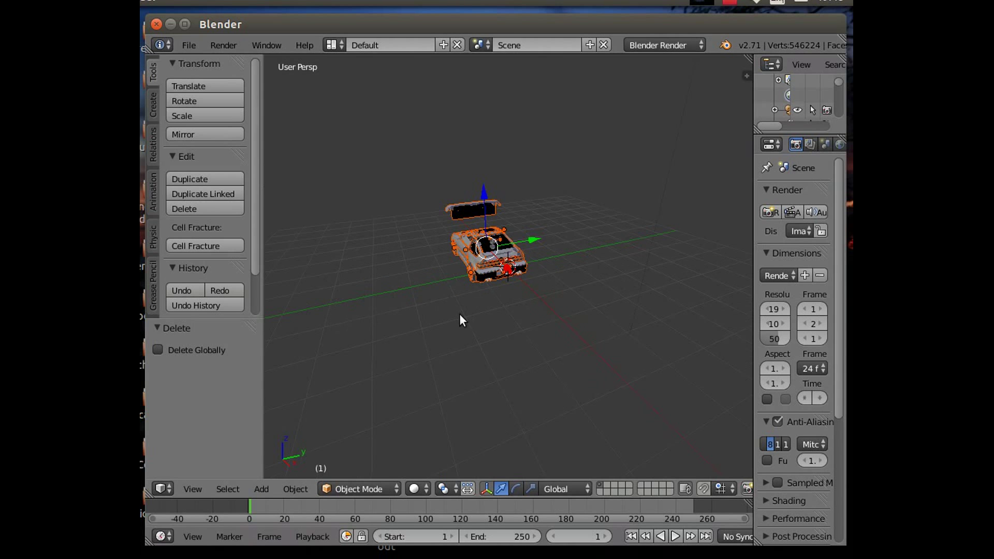
scroll(461, 313, up, 2)
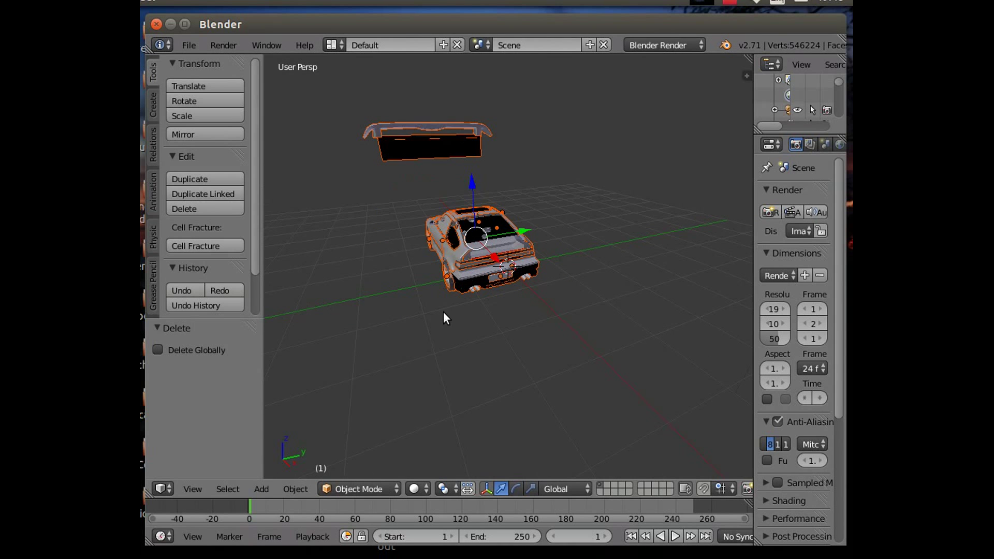
middle_drag(435, 303, 488, 334)
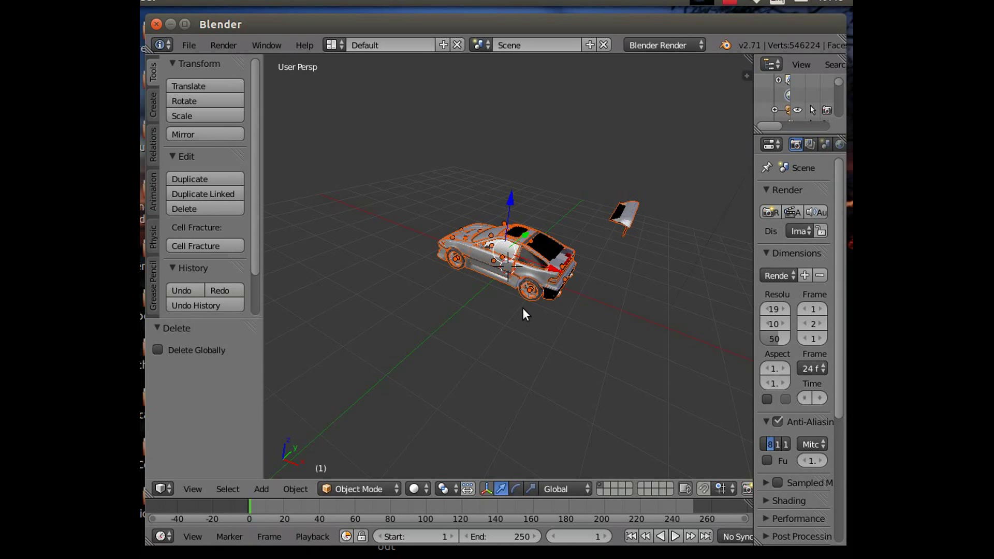
scroll(508, 312, up, 5)
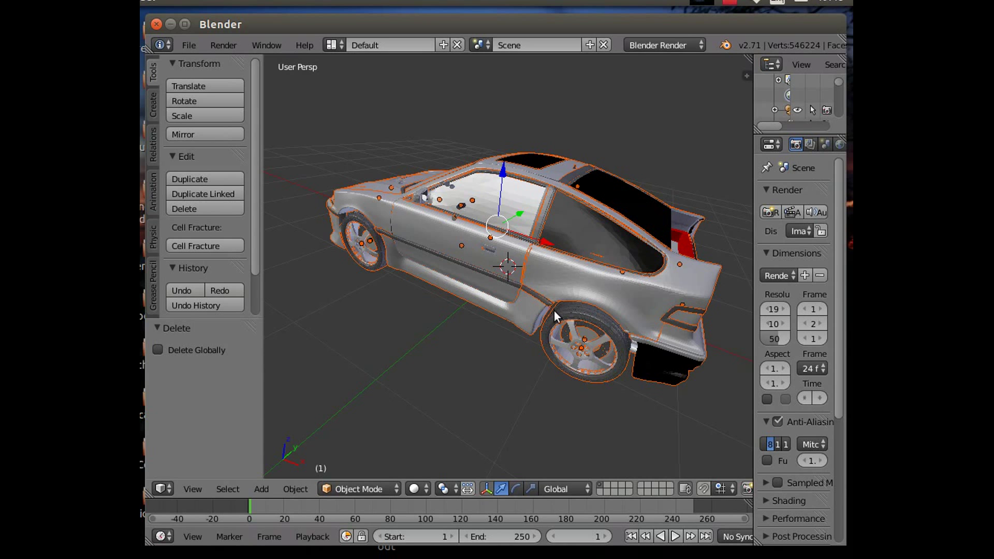
middle_drag(554, 310, 529, 321)
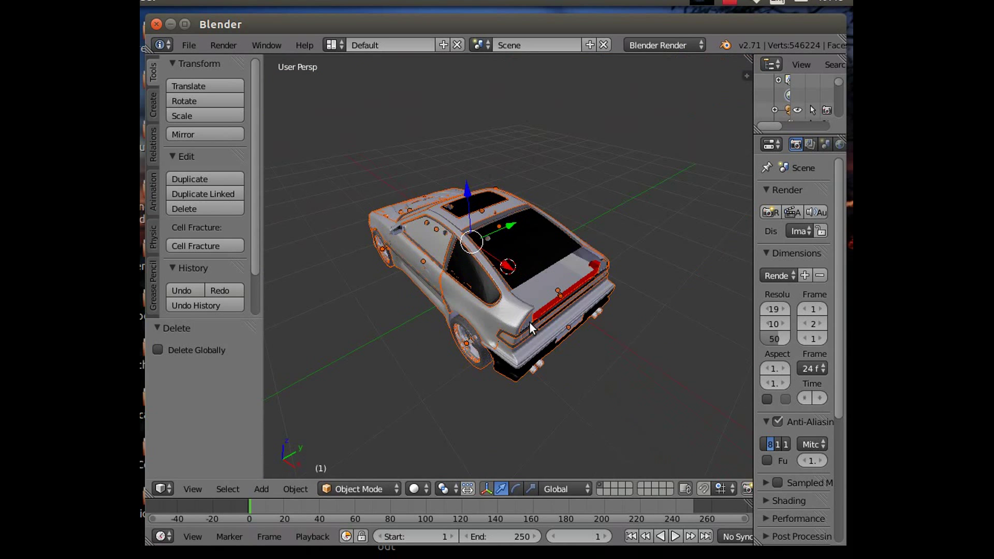
scroll(530, 315, down, 3)
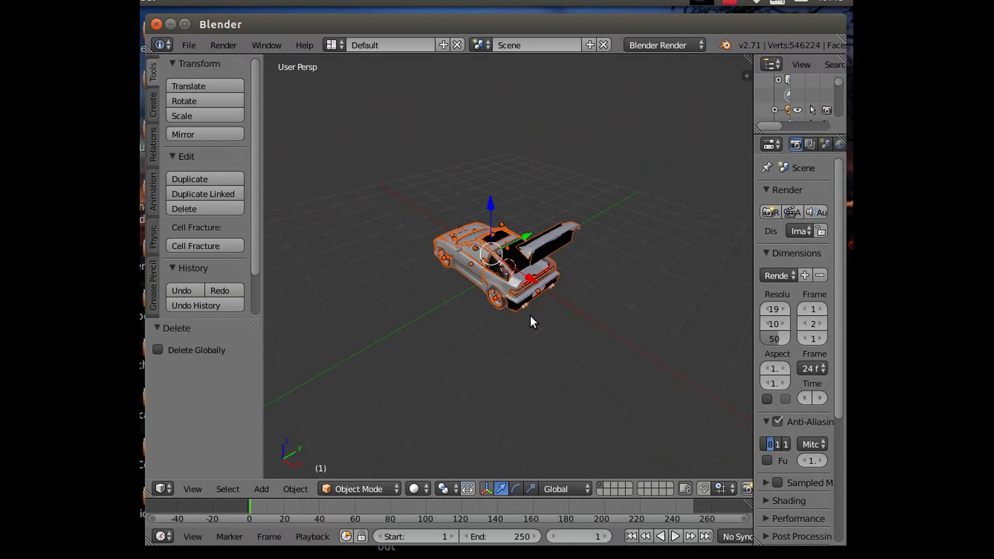
right_click(553, 232)
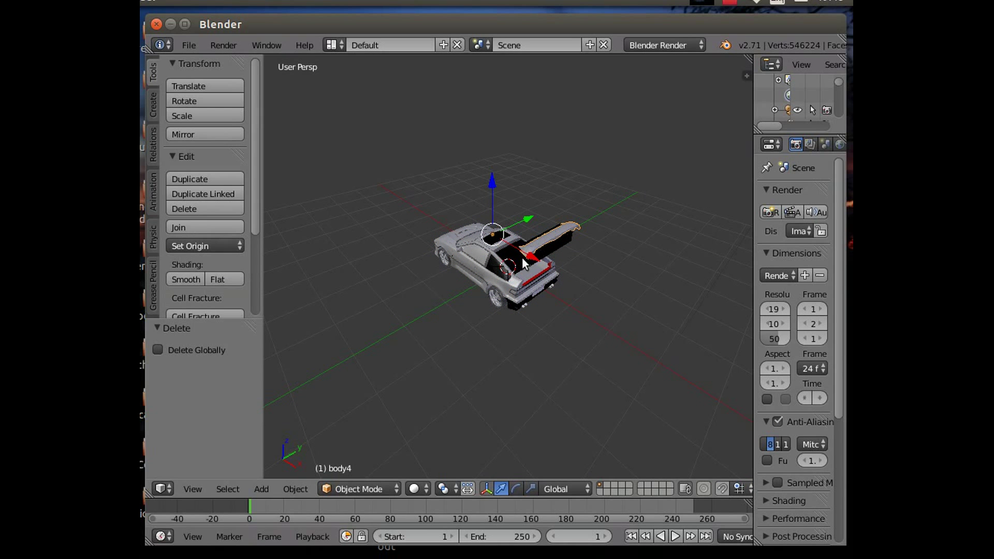
- Zoom closer on the lid and leave body4 as the selected part, undoing the extra pick
scroll(488, 312, down, 2)
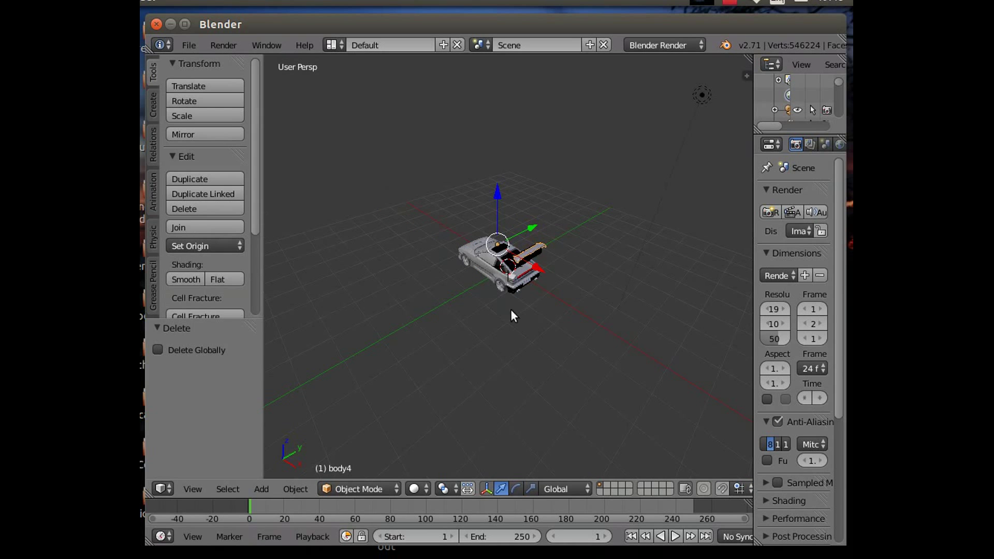
middle_drag(542, 316, 537, 313)
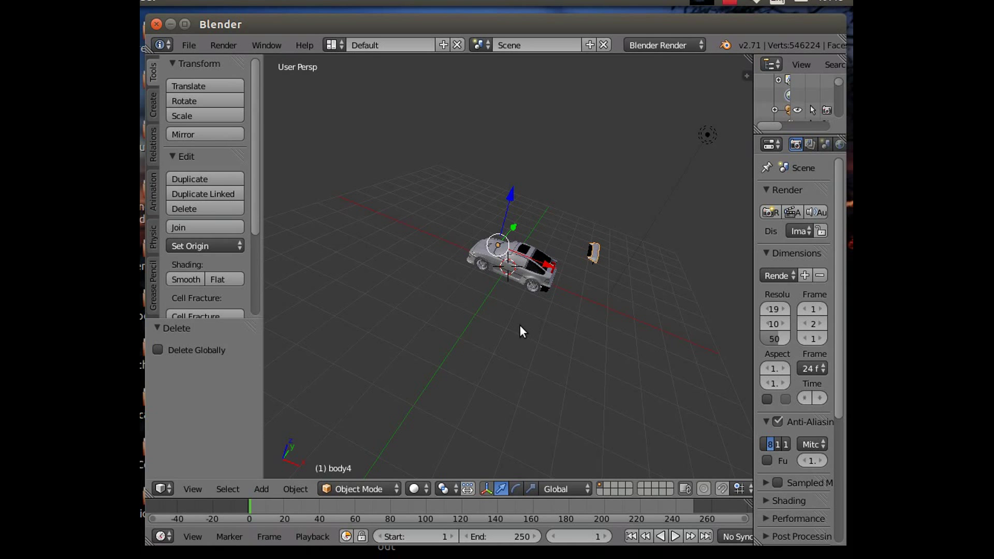
scroll(521, 326, up, 1)
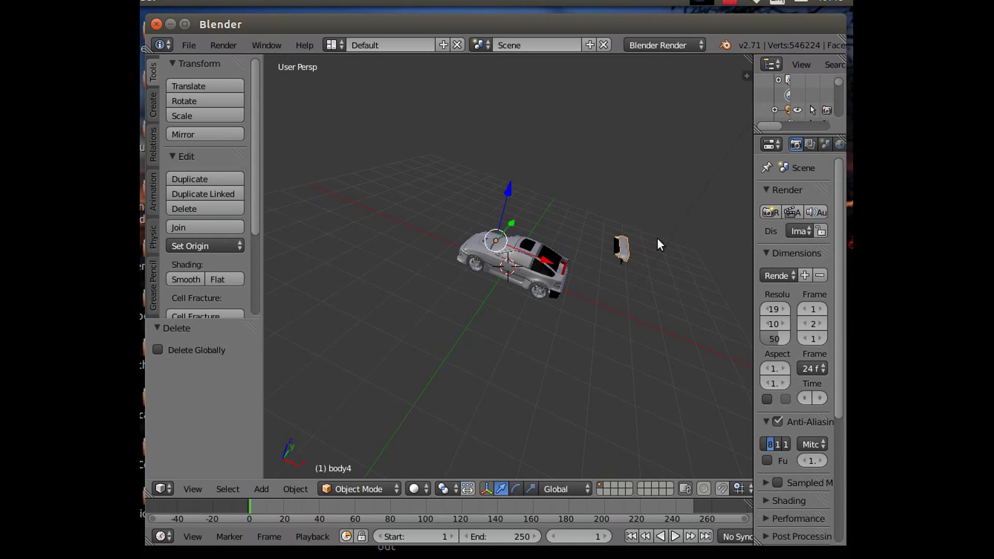
middle_drag(657, 238, 663, 239)
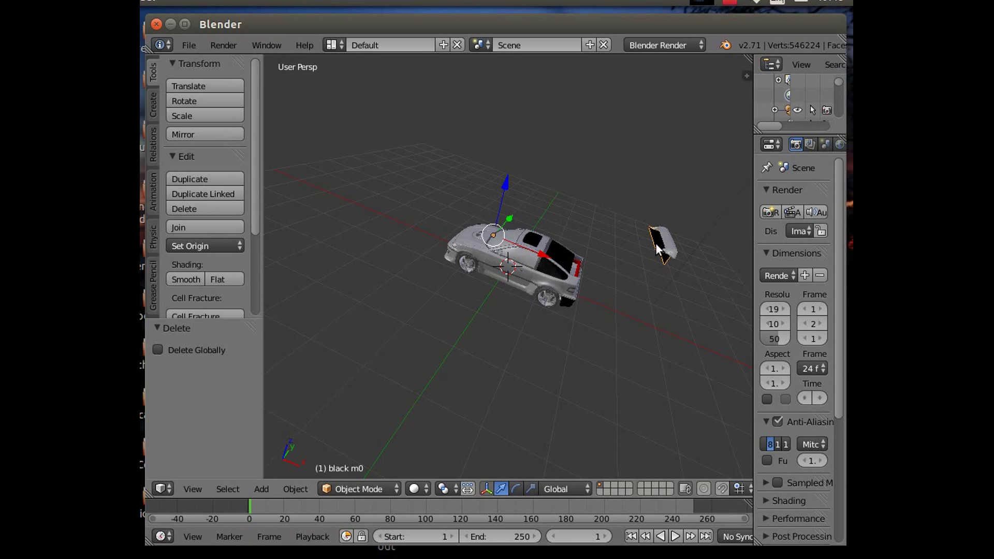
right_click(655, 243)
right_click(674, 242)
key(ctrl+z)
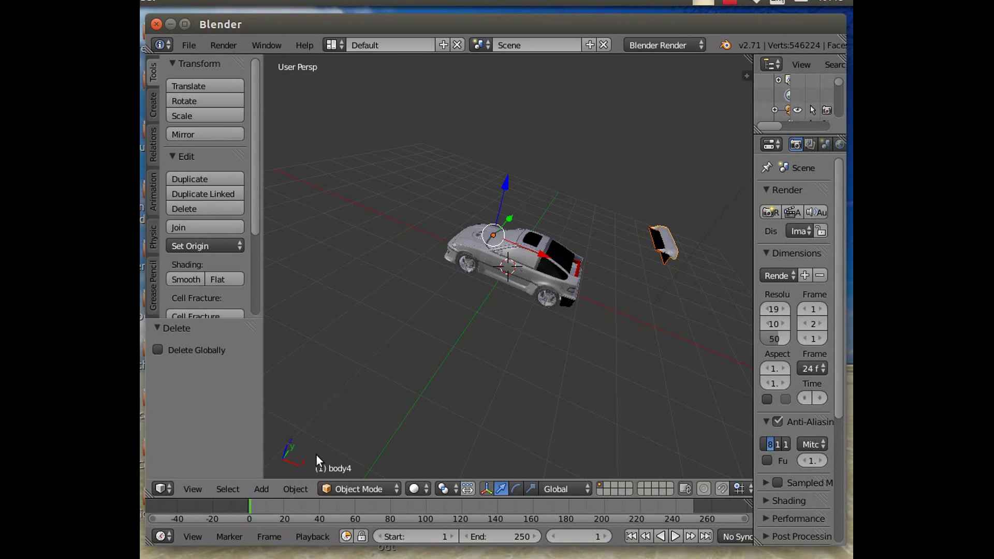
- Set body4's origin to its geometry, then lower the lid -0.652 along Z
click(300, 488)
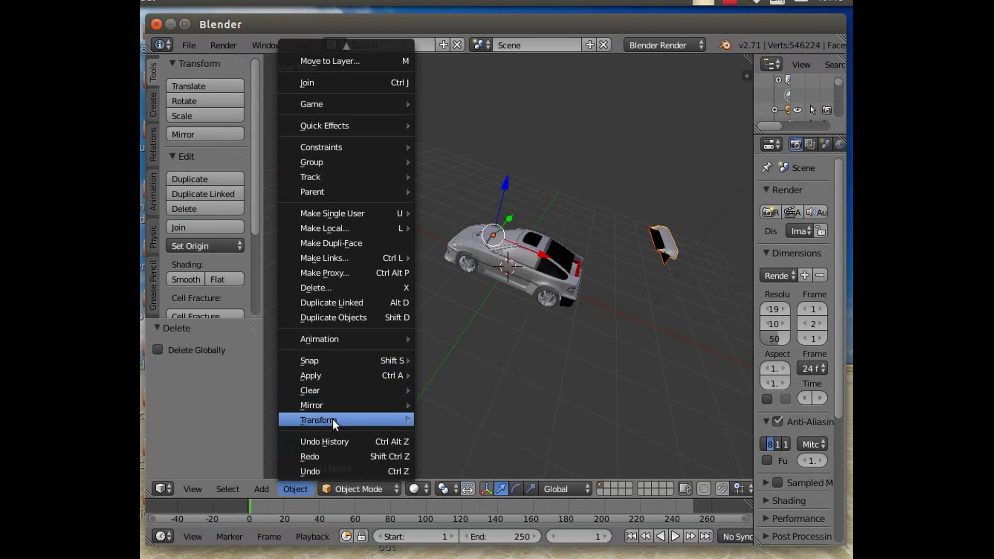
mouse_move(396, 419)
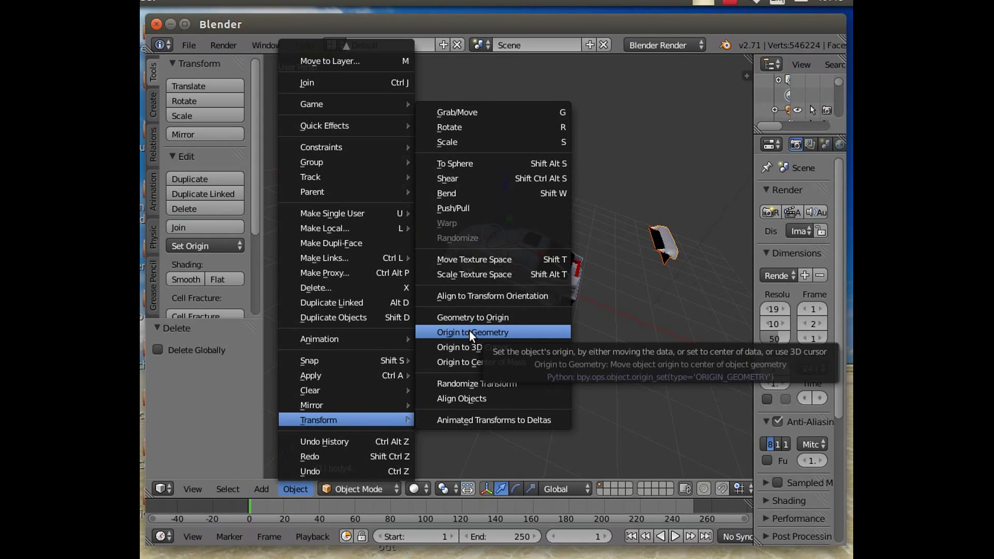
click(471, 333)
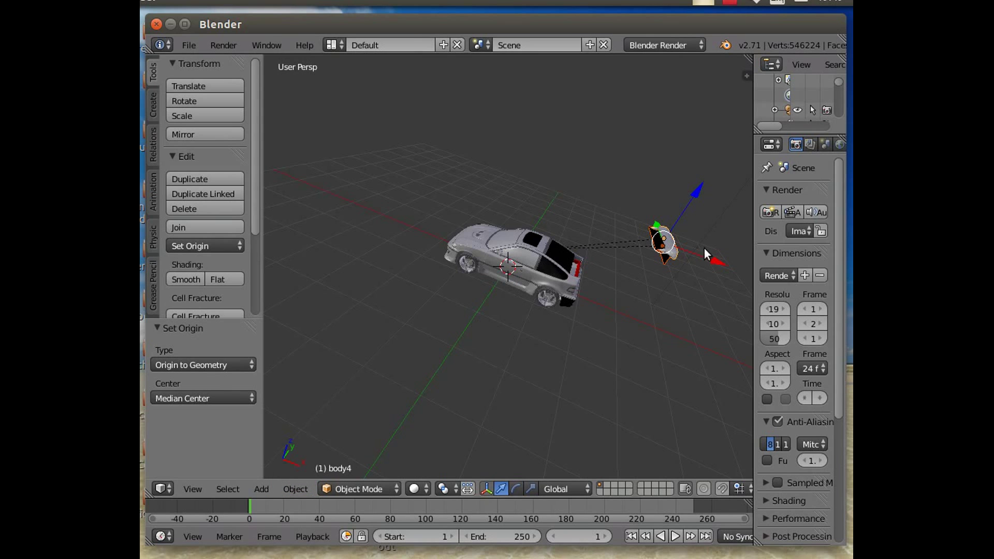
drag(703, 192, 672, 225)
- Slide the spoiler along X toward the car and lower it along Z onto the tail
drag(691, 296, 600, 271)
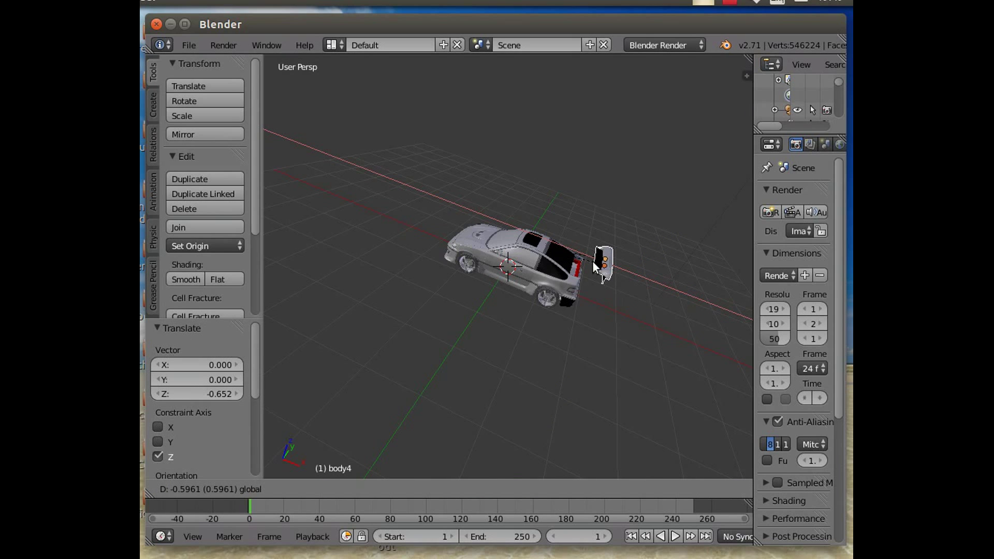
drag(556, 311, 556, 312)
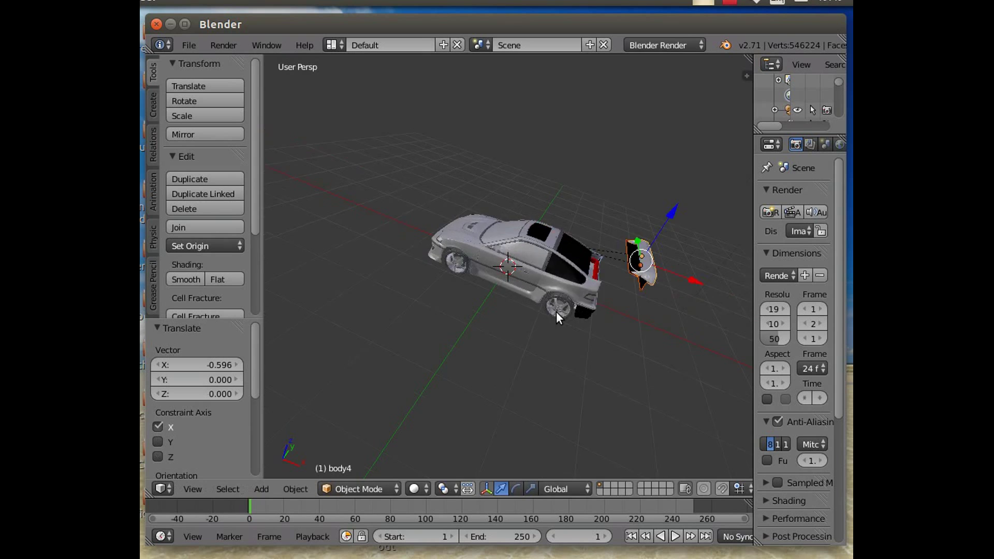
scroll(556, 311, up, 6)
scroll(566, 311, down, 3)
middle_drag(648, 338, 602, 346)
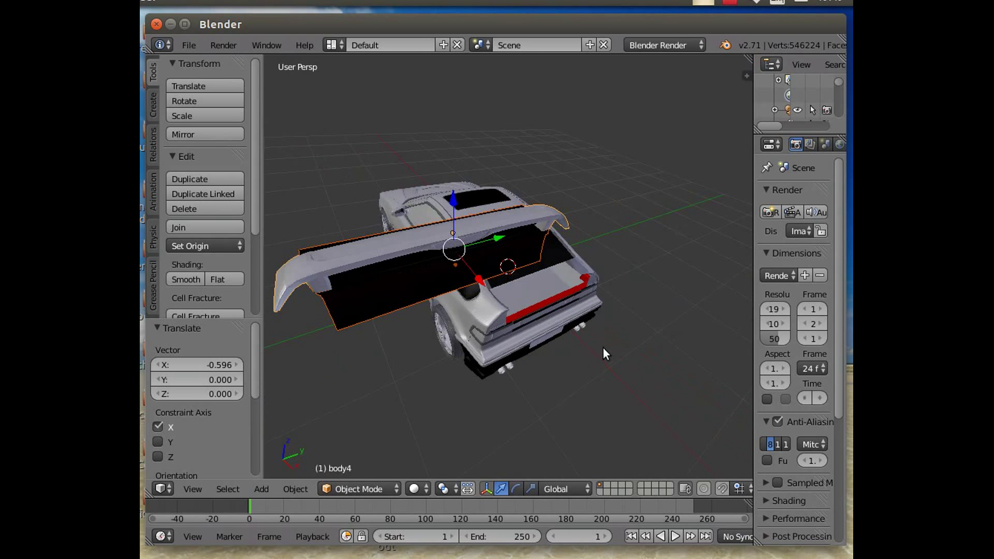
drag(456, 198, 613, 278)
scroll(553, 326, up, 10)
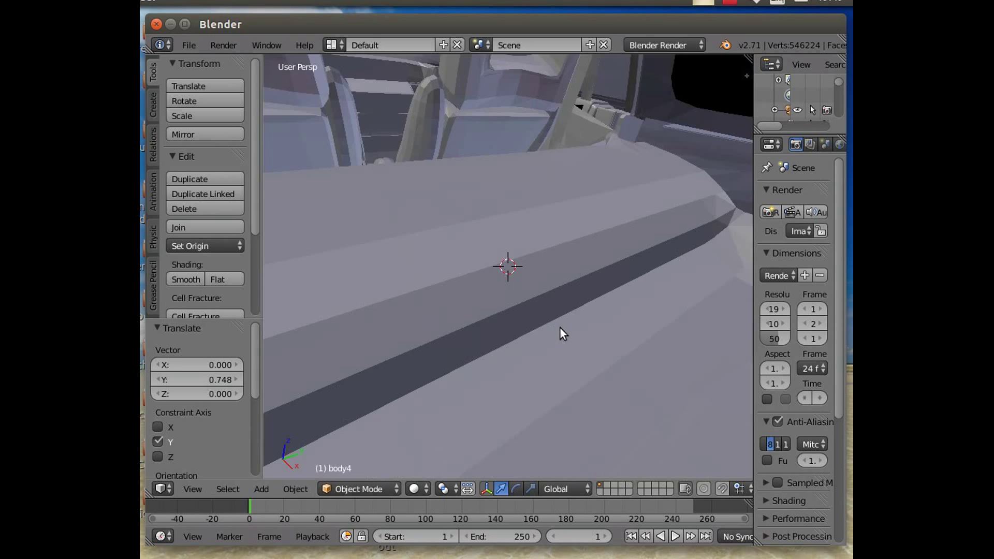
scroll(562, 329, down, 10)
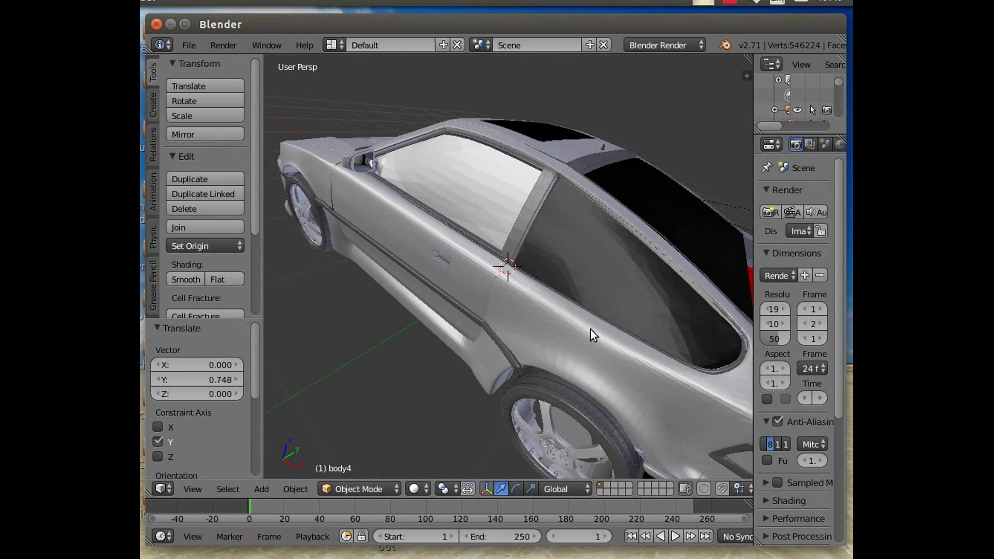
scroll(597, 330, down, 3)
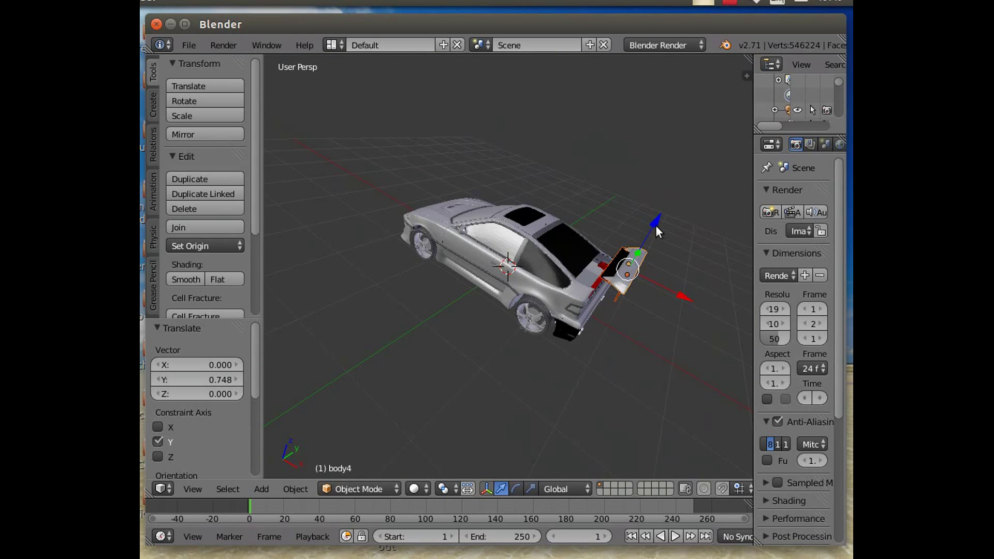
drag(654, 232, 651, 238)
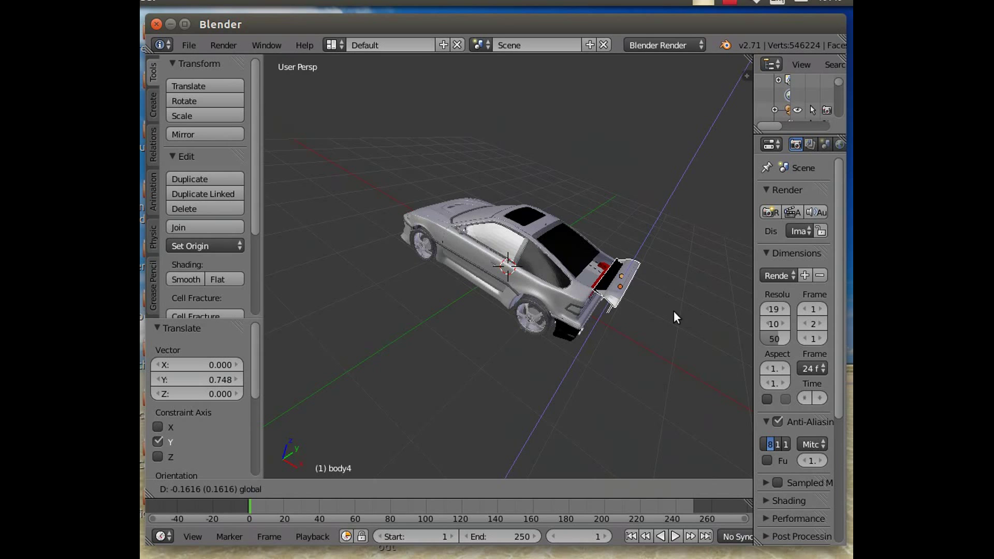
mouse_move(673, 310)
mouse_down()
mouse_move(683, 309)
mouse_move(665, 300)
mouse_up()
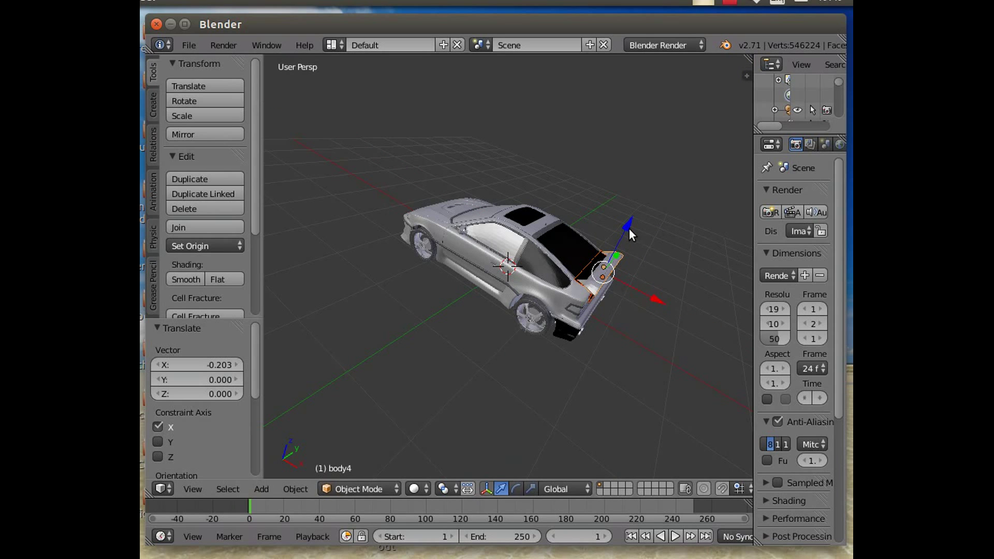
drag(629, 228, 625, 233)
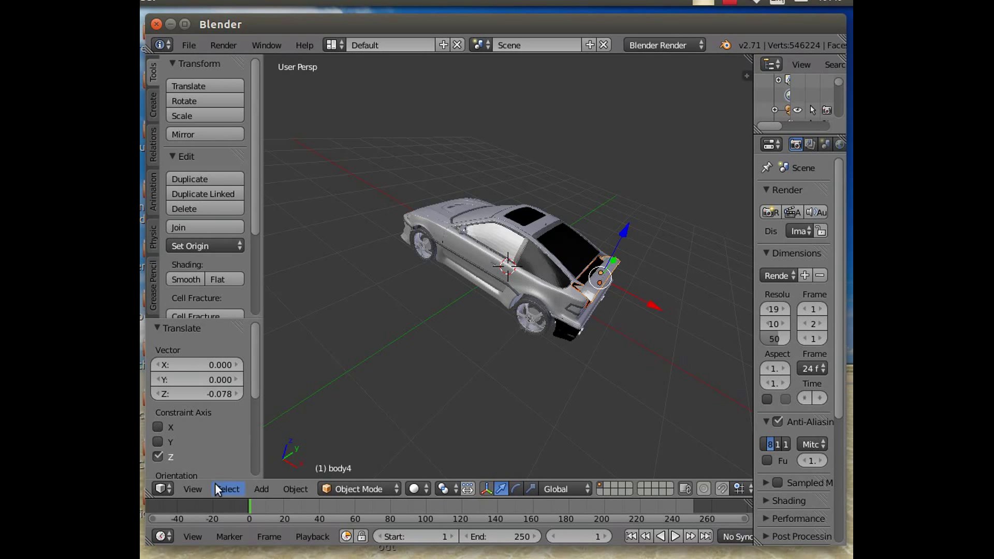
- Frame the spoiler with View Selected and fine-tune its Y and X position above the rear window
click(194, 487)
click(278, 162)
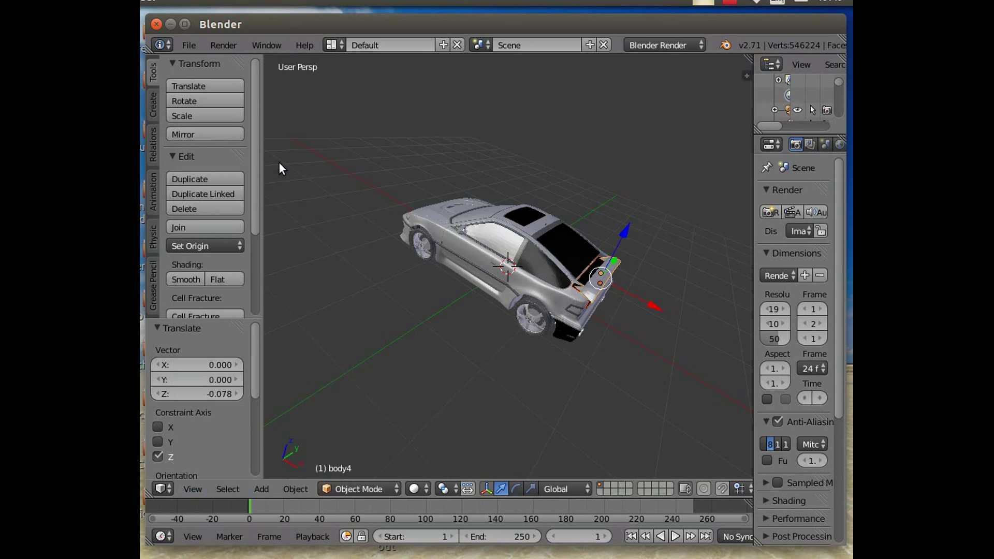
middle_drag(668, 396, 606, 448)
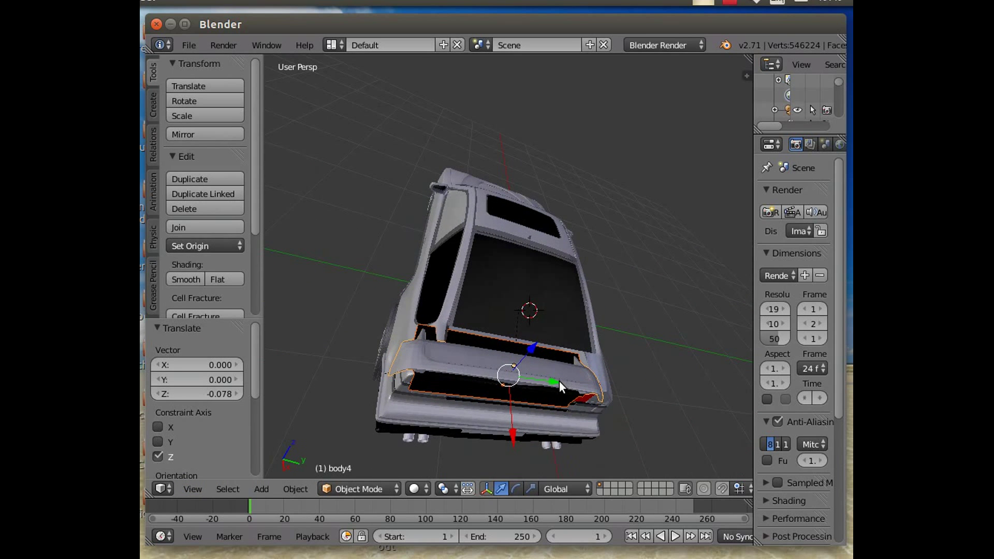
drag(559, 381, 583, 377)
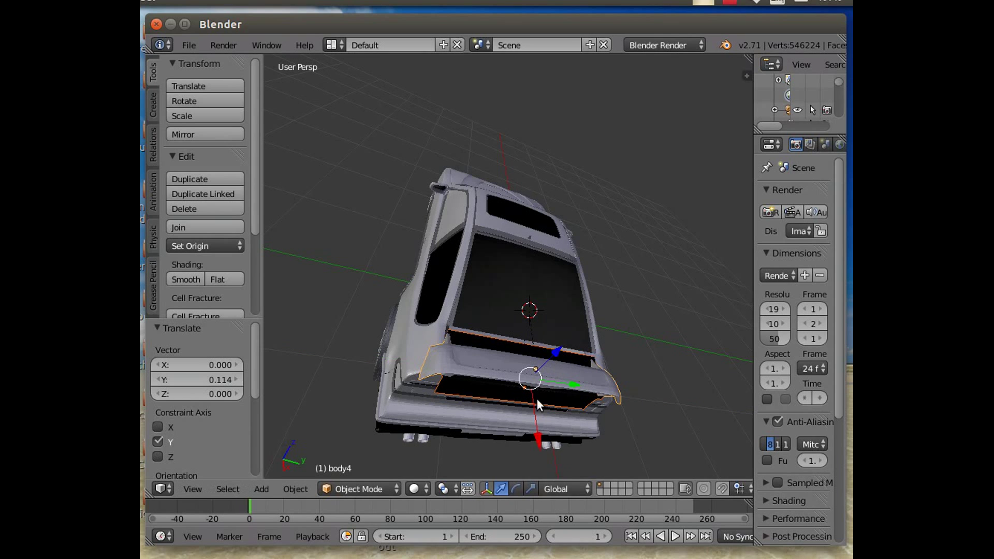
drag(538, 441, 538, 437)
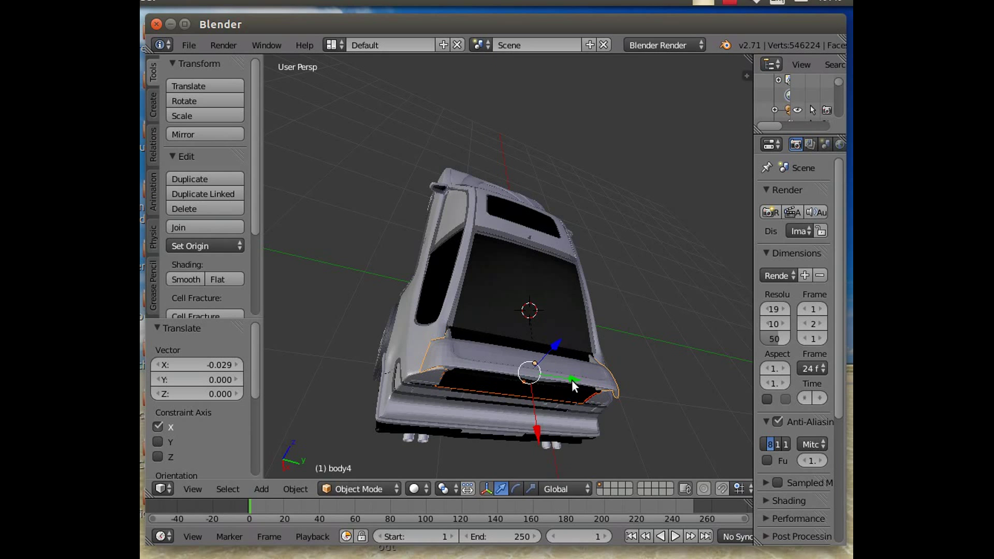
drag(572, 380, 573, 380)
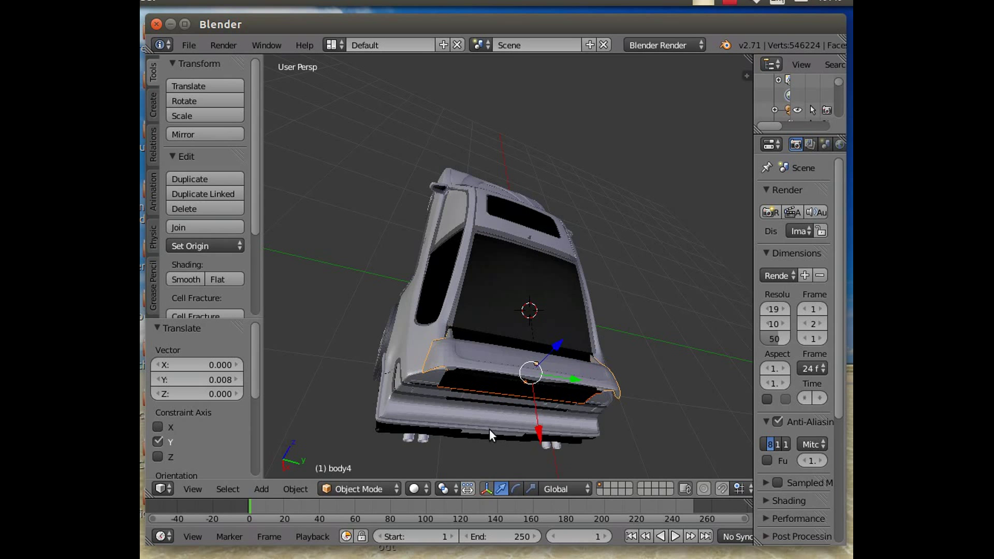
middle_drag(486, 431, 624, 386)
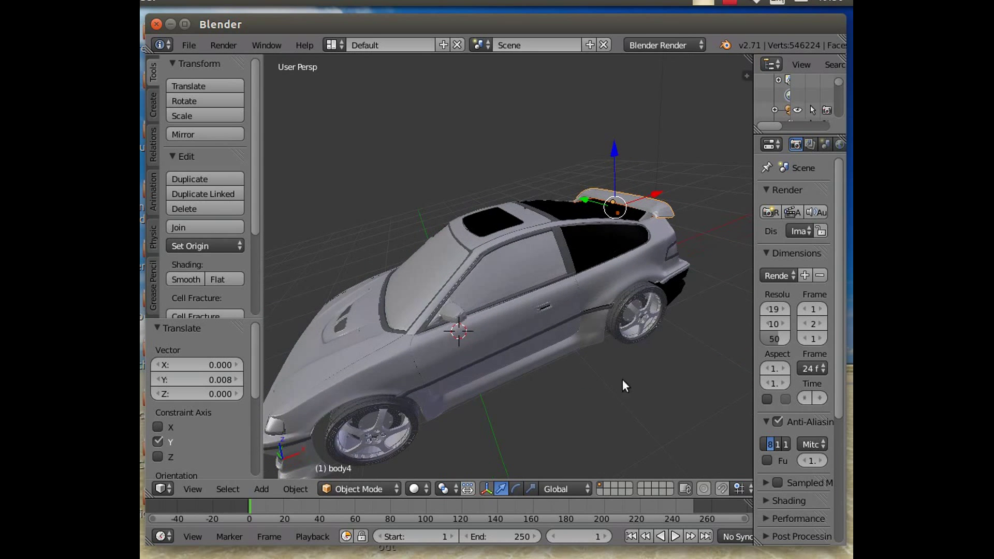
- Select the lamp above the car and show its Lamp data in a widened Properties panel
scroll(581, 380, down, 3)
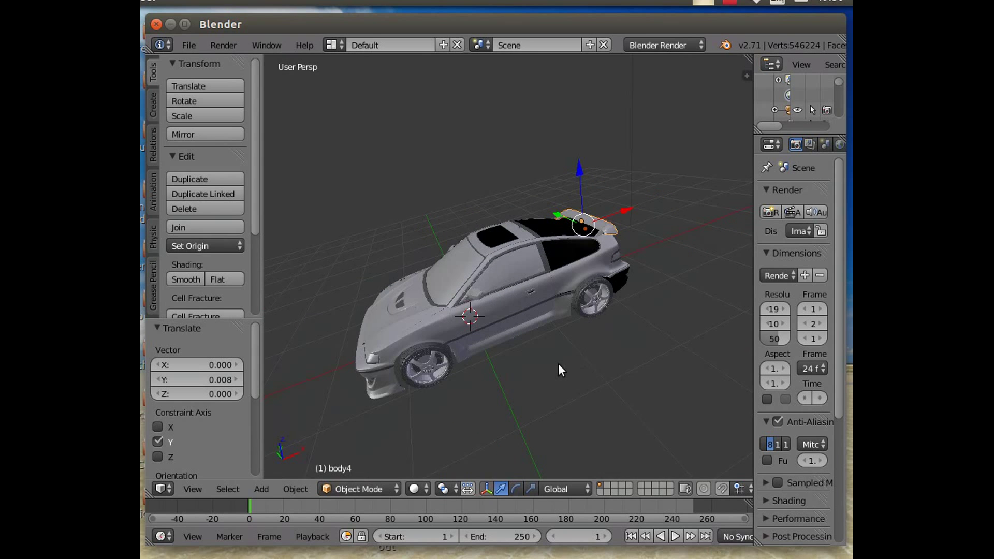
scroll(559, 369, down, 2)
scroll(591, 180, down, 2)
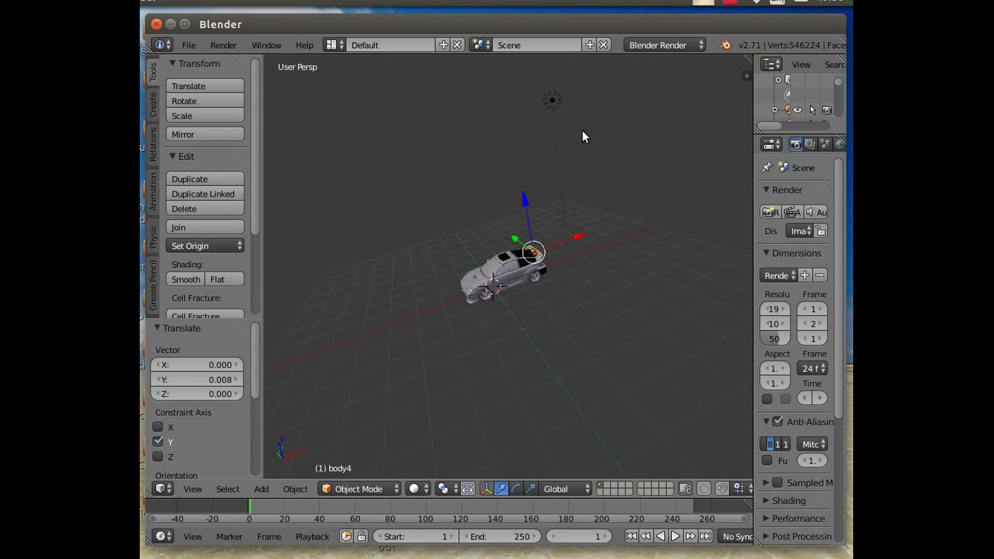
right_click(553, 101)
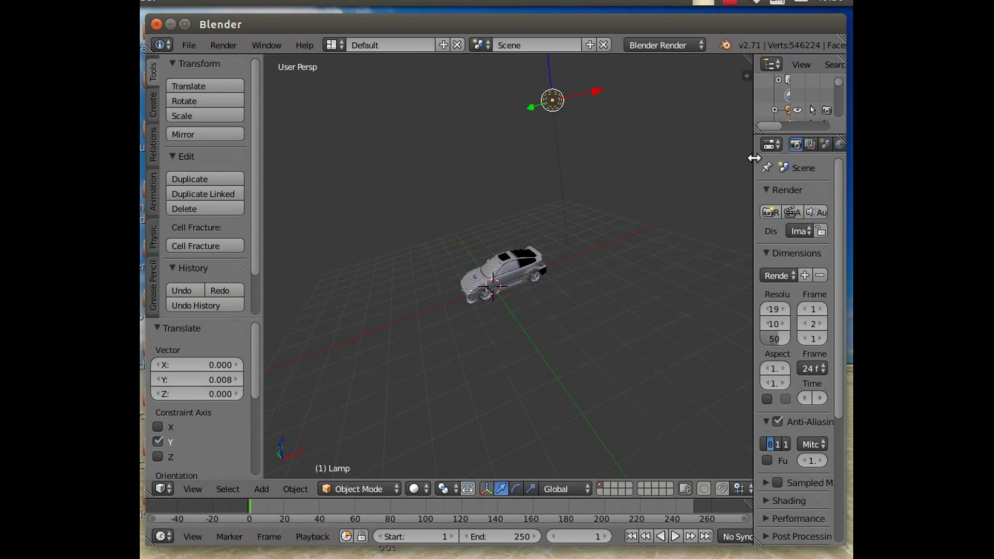
drag(754, 158, 654, 175)
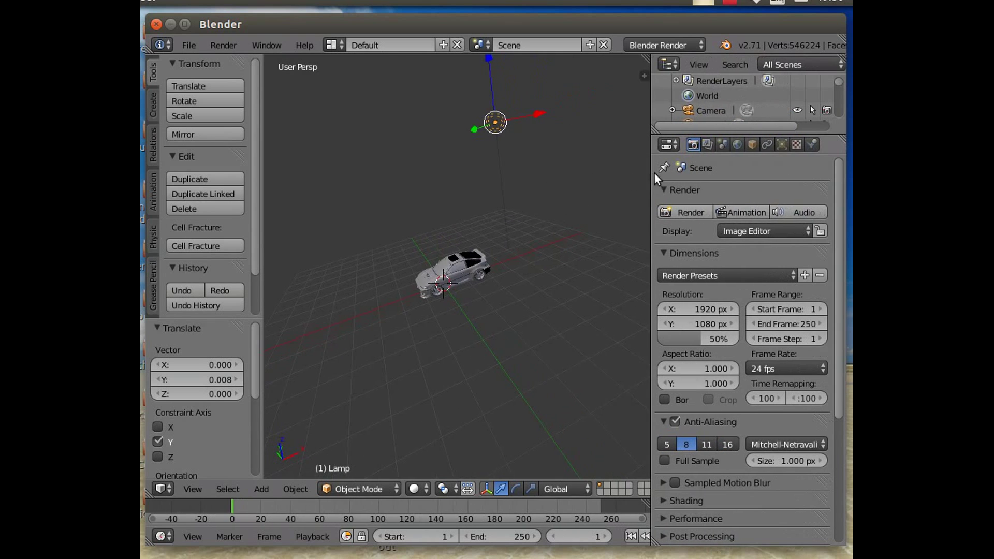
click(783, 144)
- Make the lamp a Sun with a pale green tint and energy 4
click(708, 358)
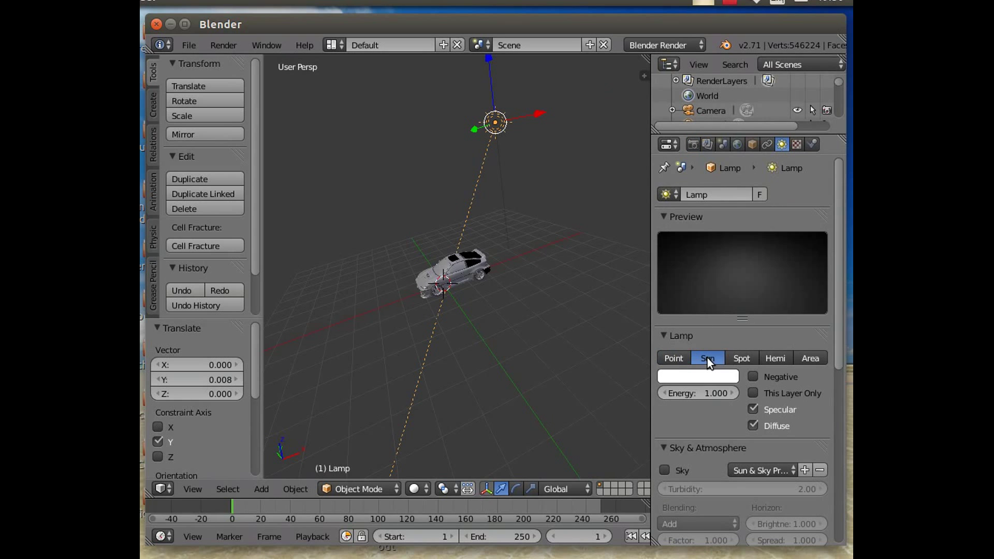
click(705, 377)
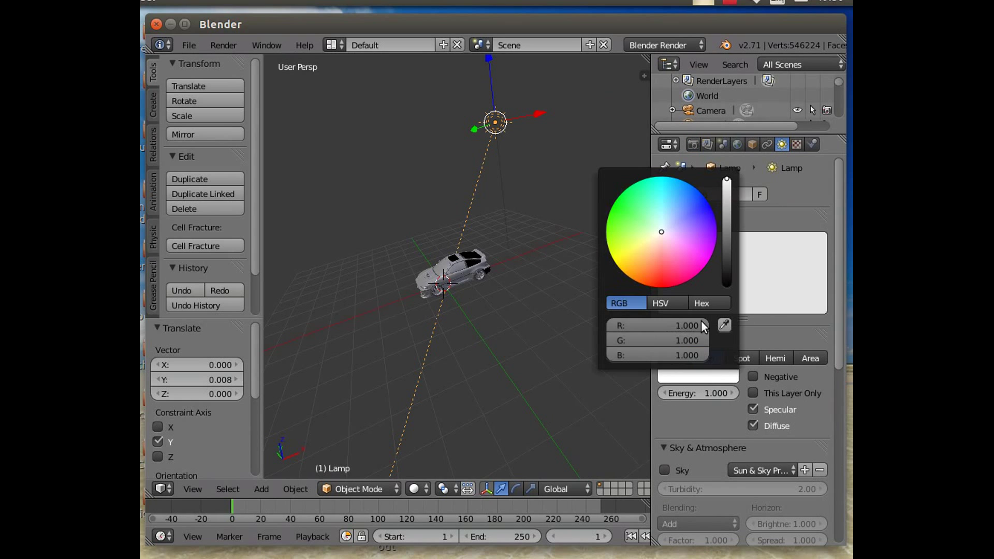
click(654, 232)
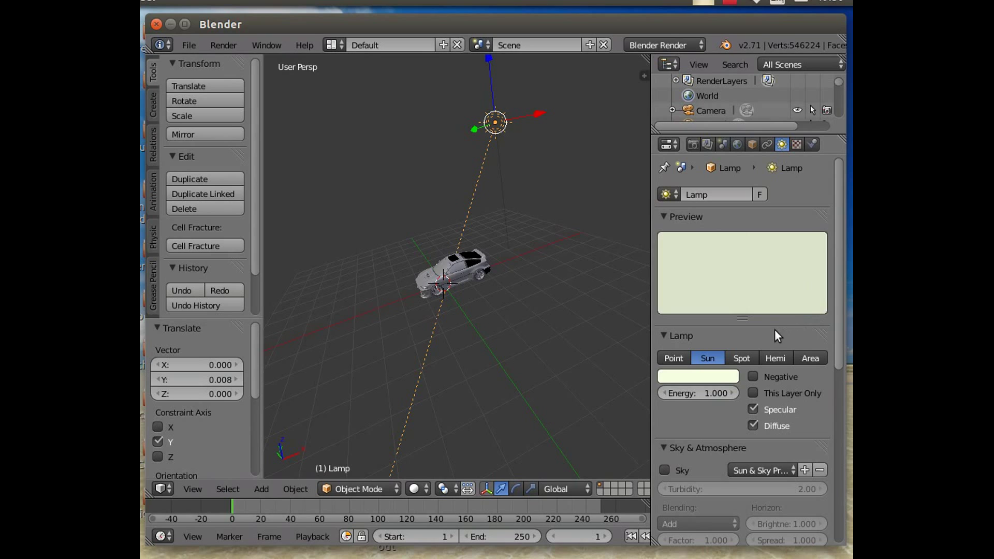
click(698, 395)
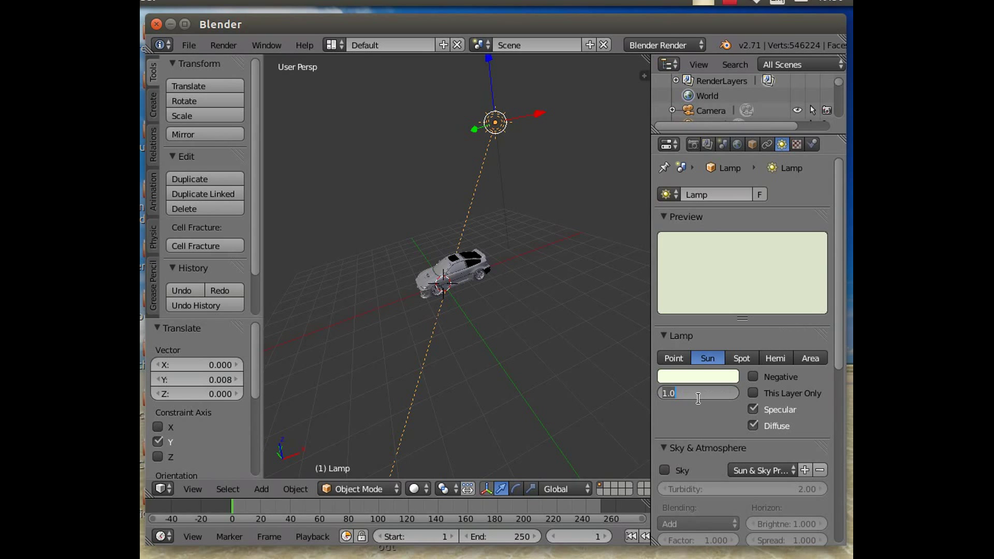
text(4)
key(Return)
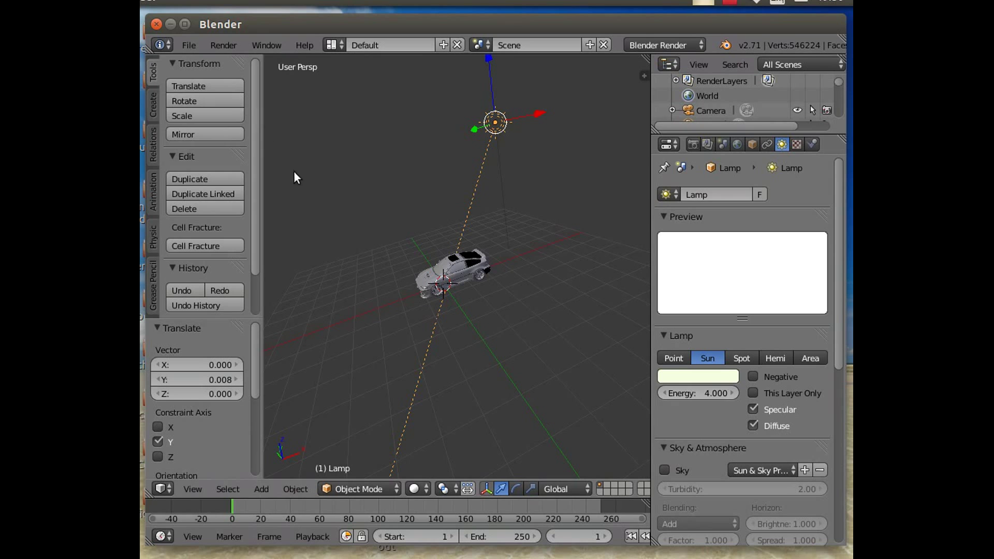
click(264, 489)
- Add a plane mesh under the car and scale it up about 5.881 times
mouse_move(287, 473)
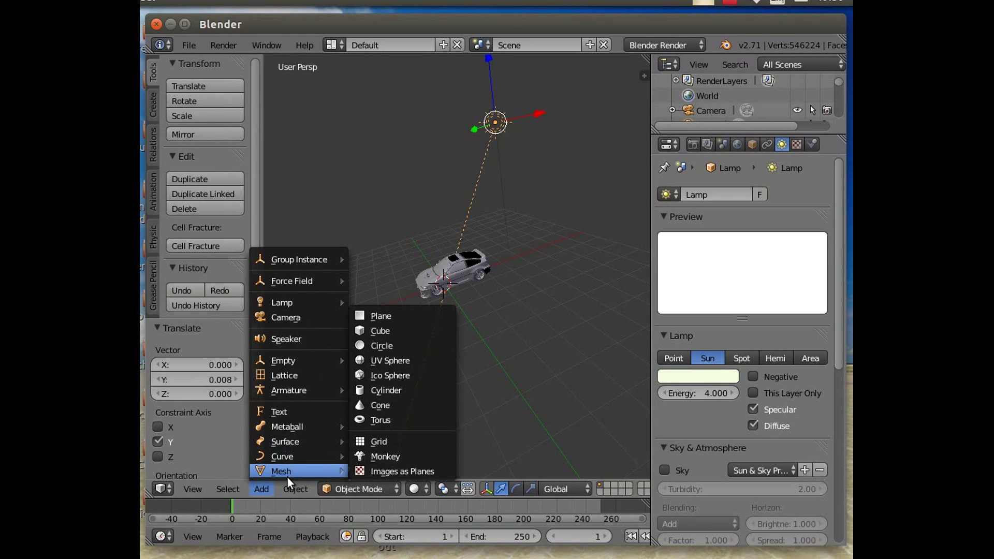
click(390, 321)
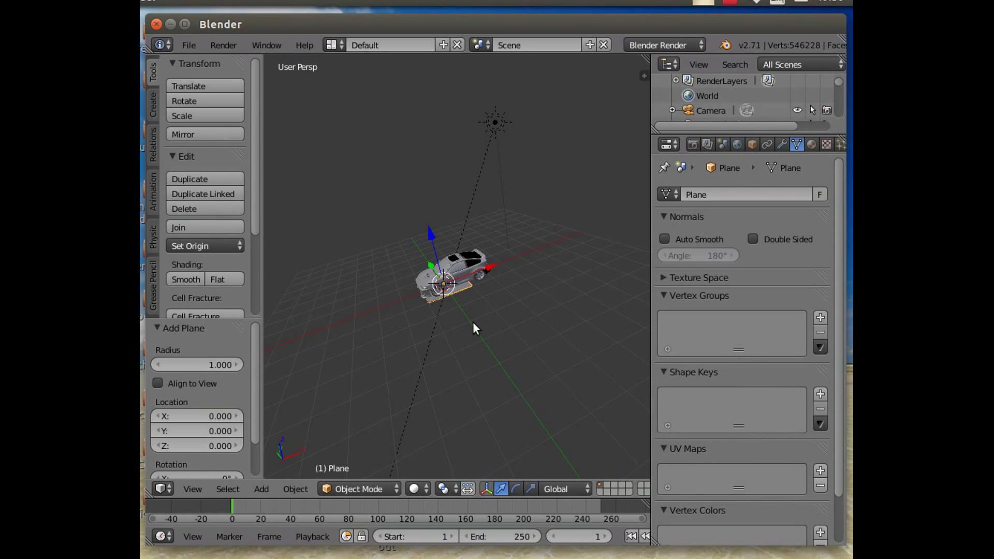
key(s)
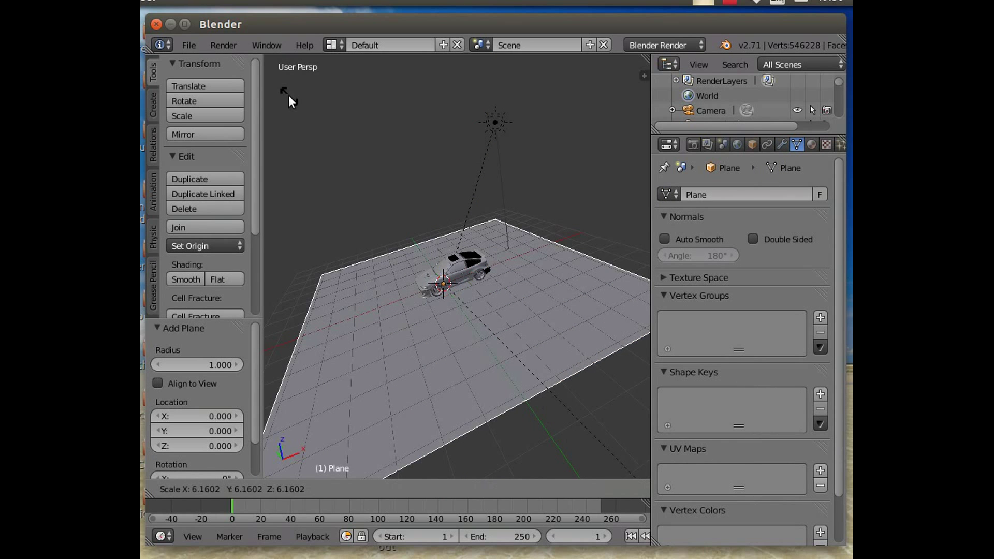
click(278, 82)
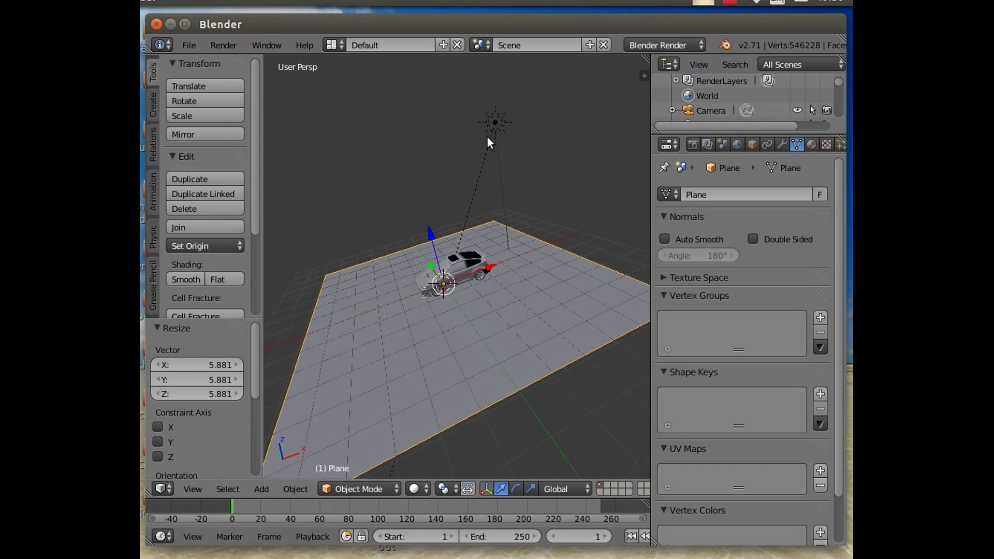
- Look through the camera, then orbit and zoom to a low side view of the car
click(194, 489)
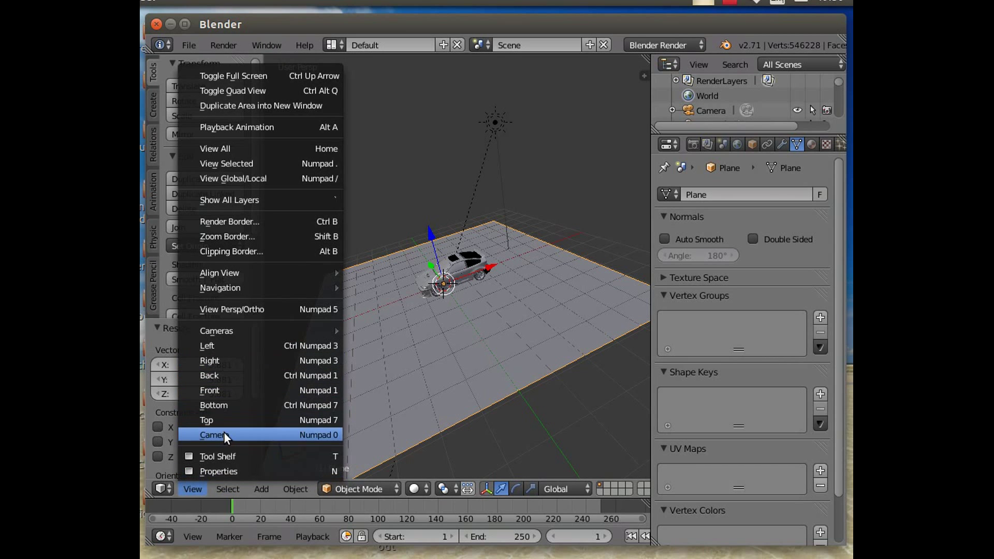
key(Escape)
key(KP_0)
key(Home)
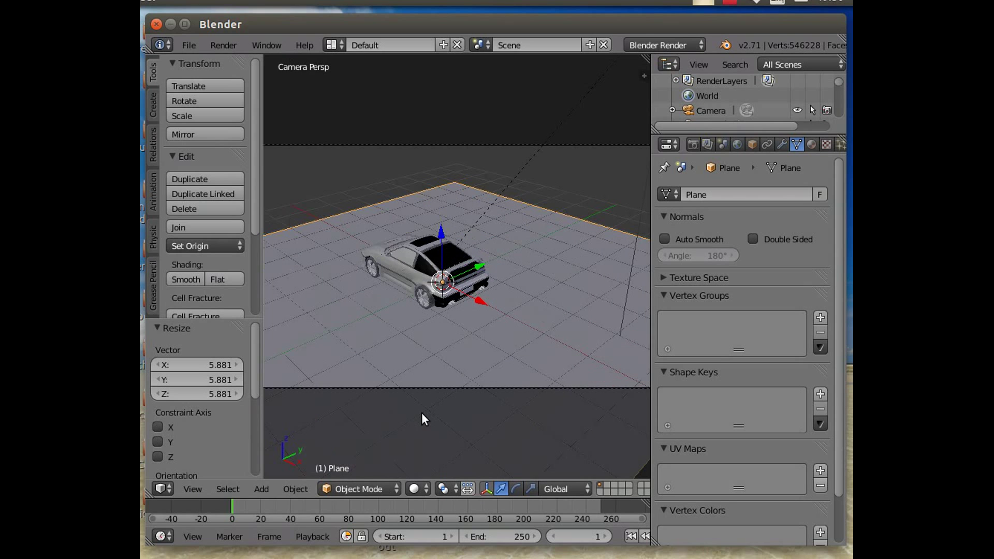
middle_drag(391, 411, 472, 390)
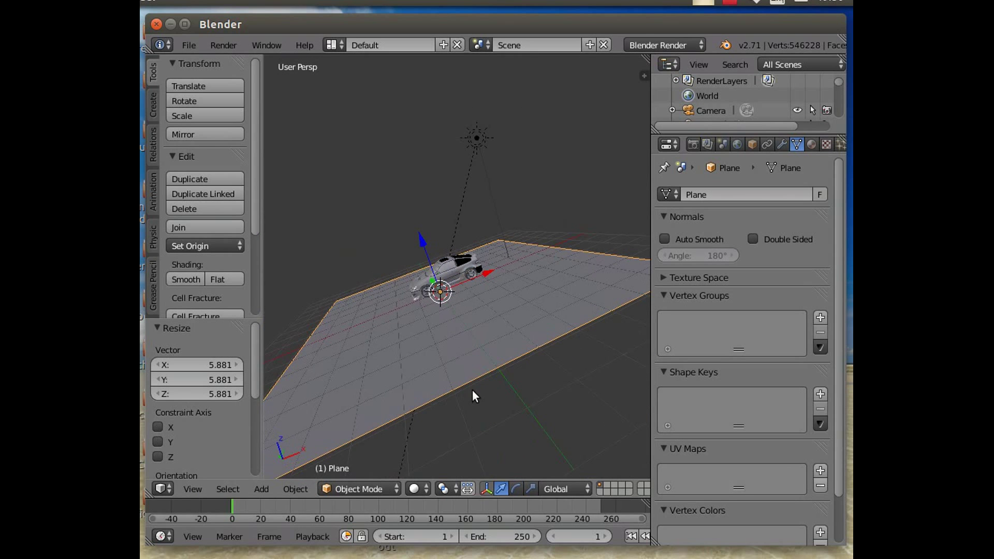
scroll(473, 390, up, 2)
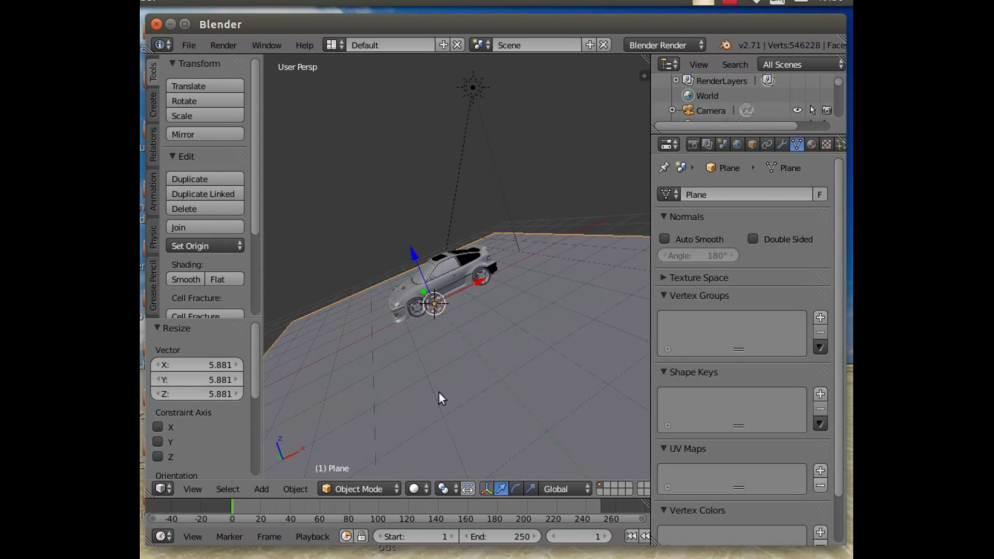
scroll(279, 440, up, 1)
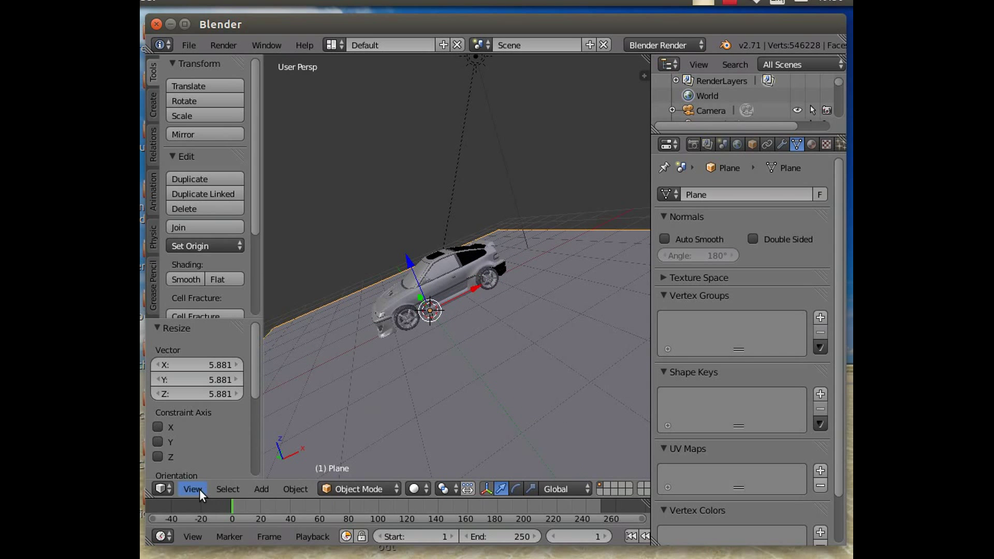
- Align the active camera to this view and shift it slightly to frame the car
click(199, 489)
mouse_move(266, 270)
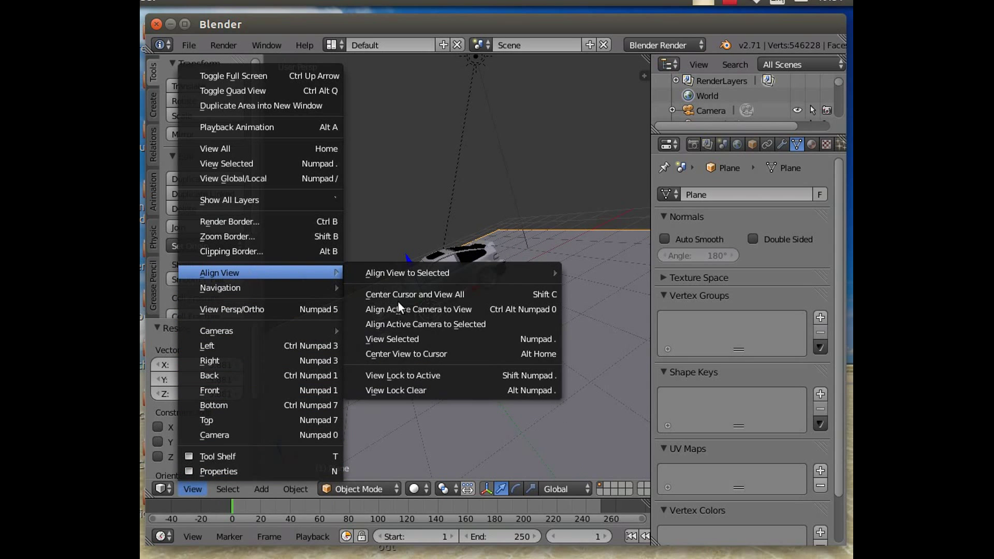
click(413, 325)
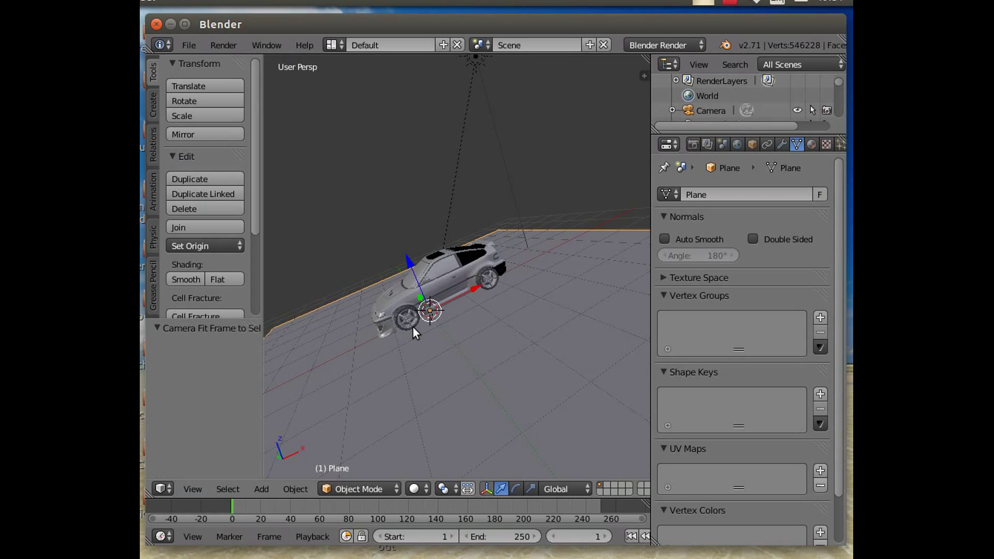
click(193, 489)
mouse_move(328, 276)
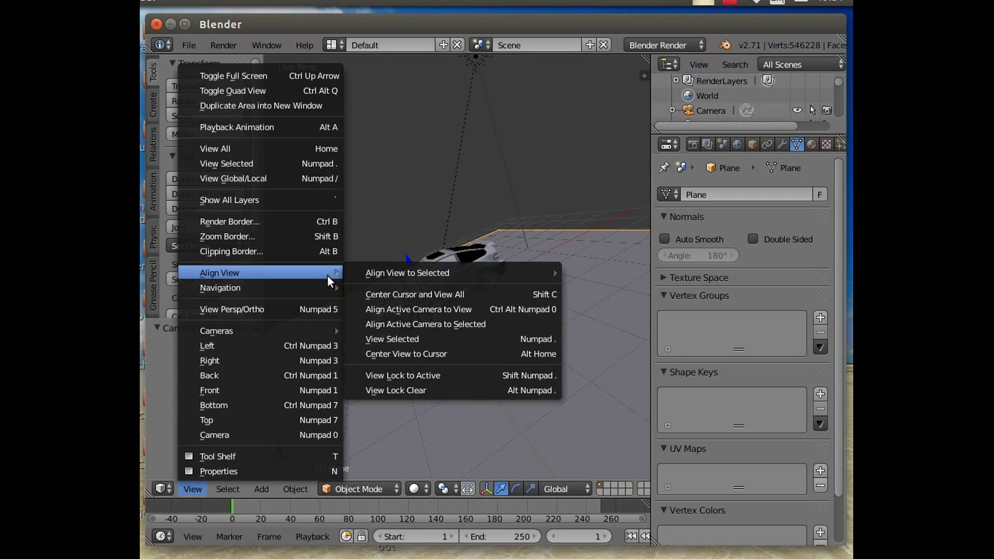
click(419, 306)
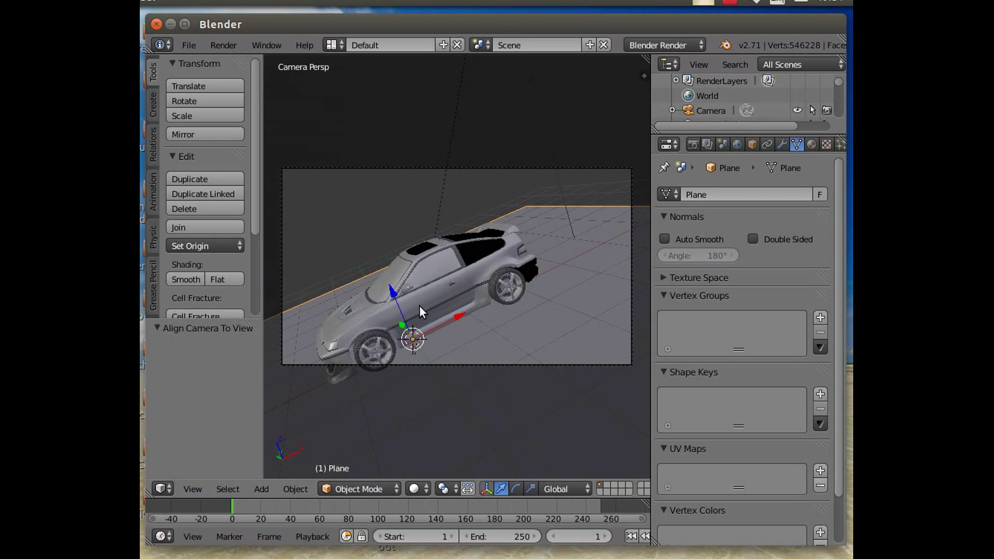
right_click(482, 365)
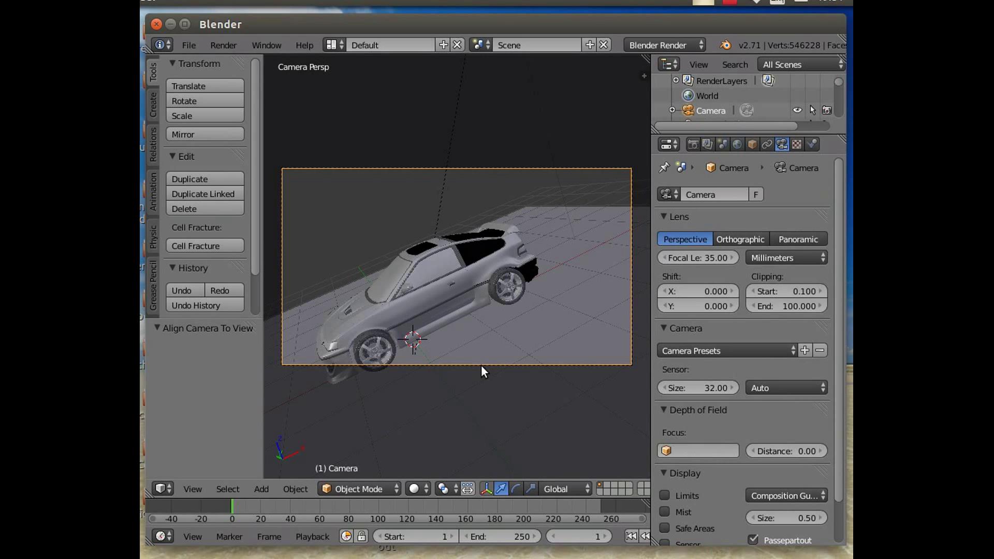
key(g)
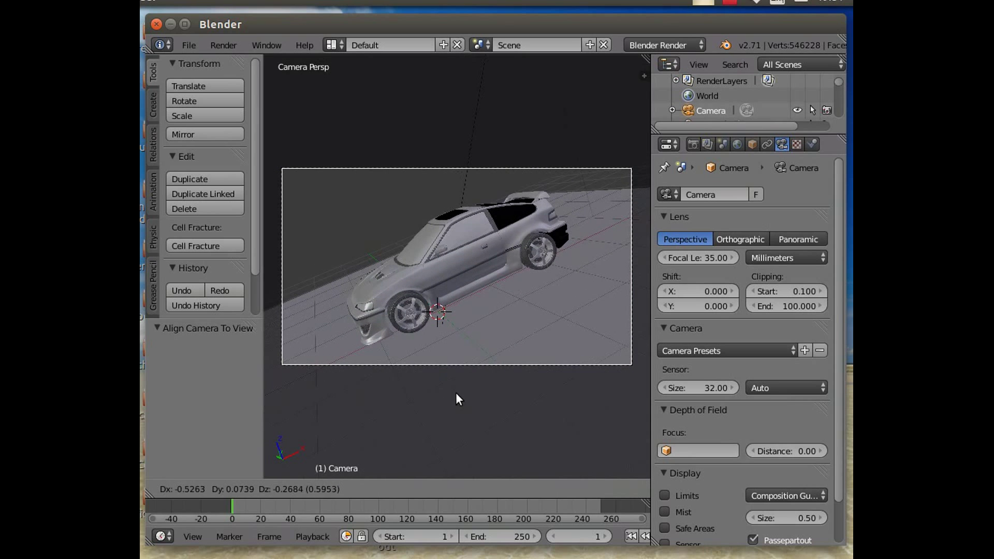
click(453, 383)
click(220, 46)
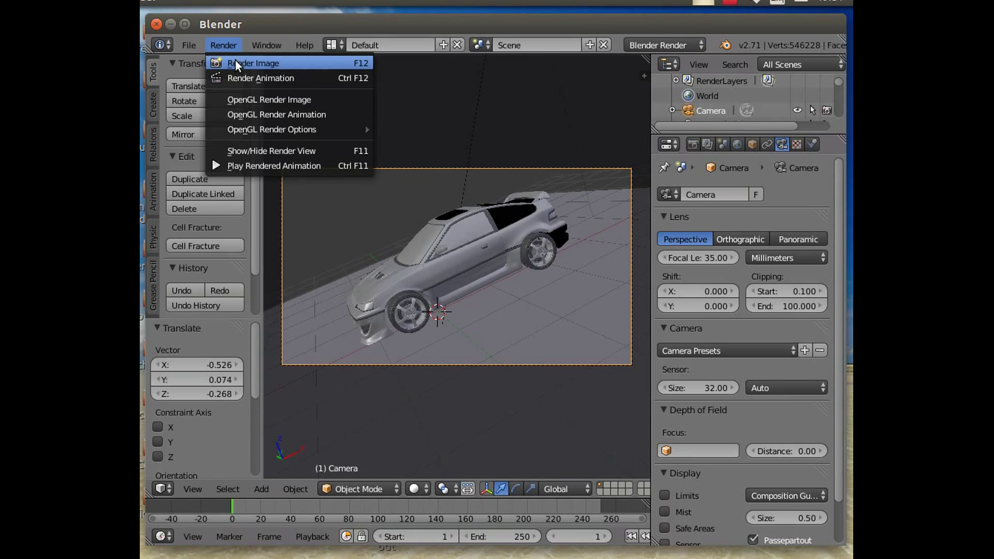
click(235, 60)
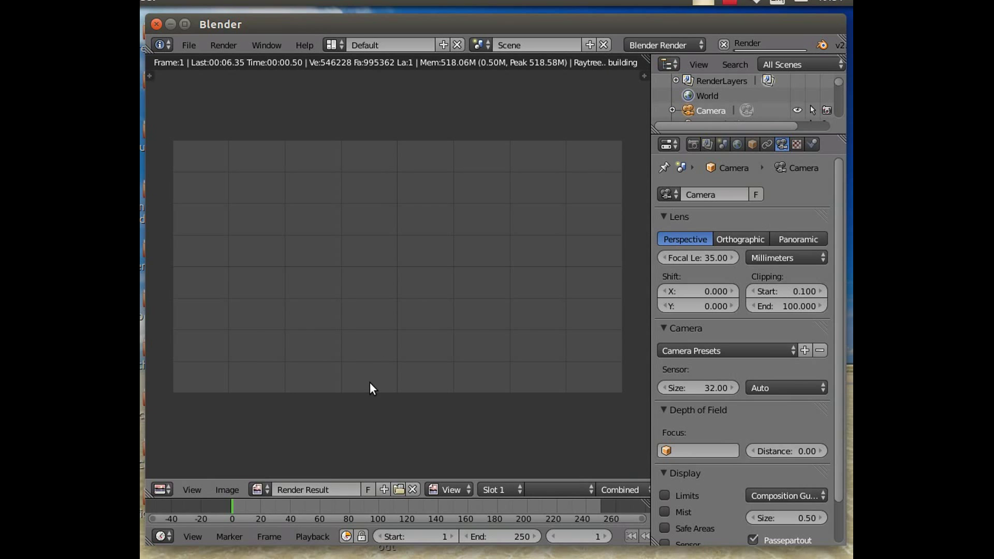
scroll(371, 388, down, 1)
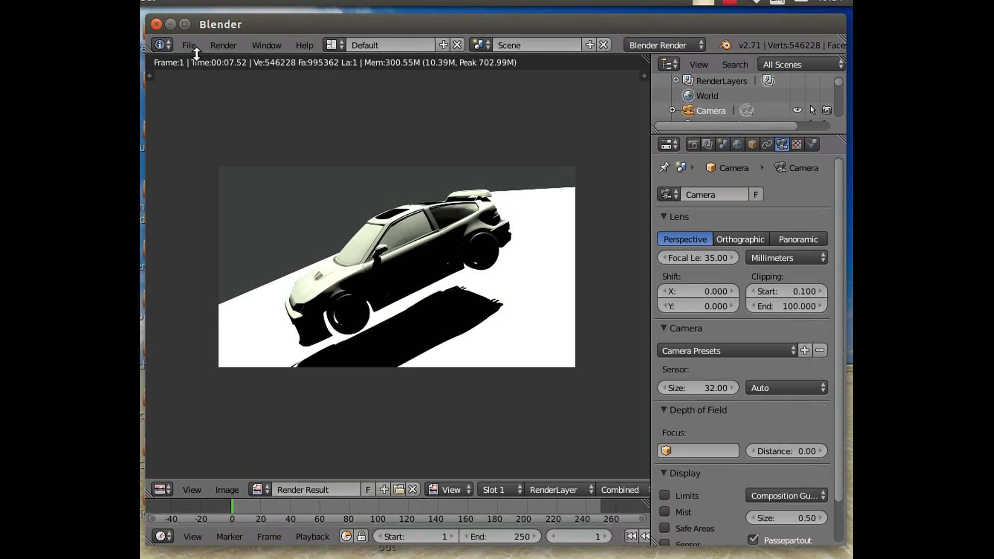
click(224, 45)
click(280, 153)
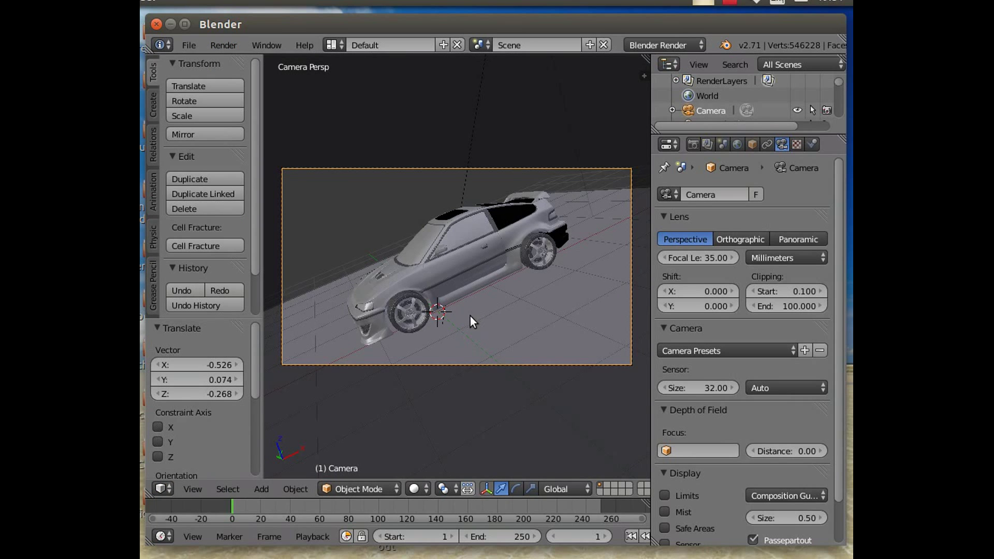
- Select the car body and show its Material properties
middle_drag(470, 315, 479, 315)
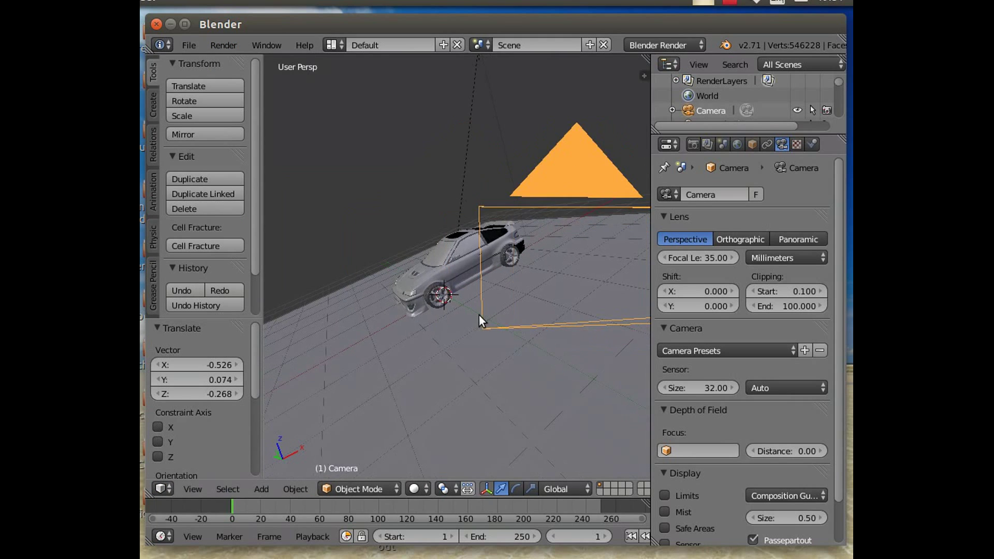
right_click(445, 253)
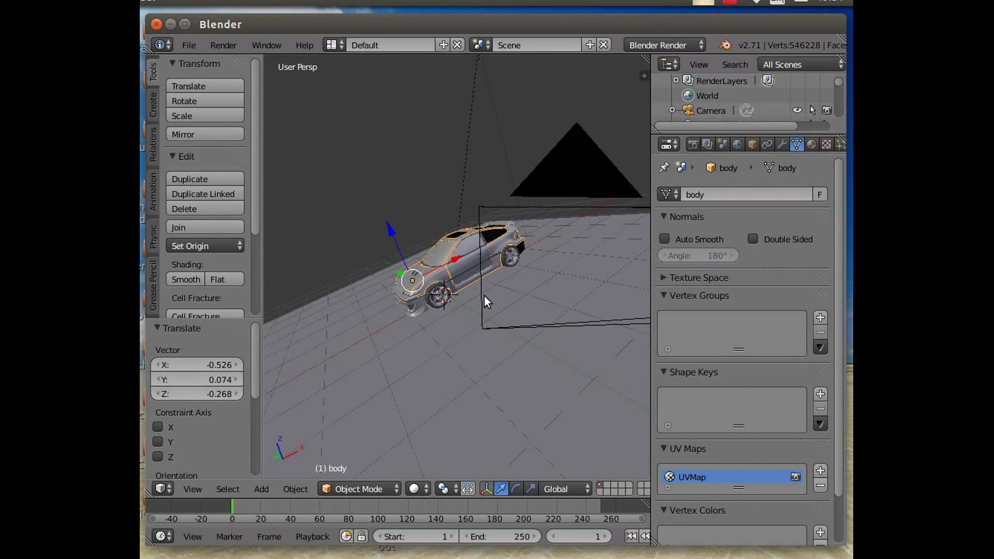
click(812, 145)
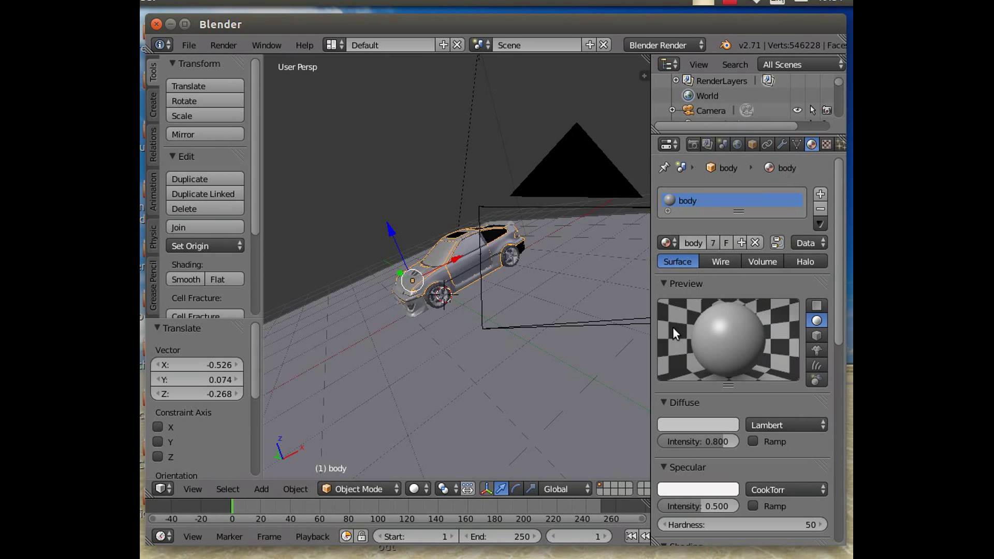
scroll(688, 405, down, 3)
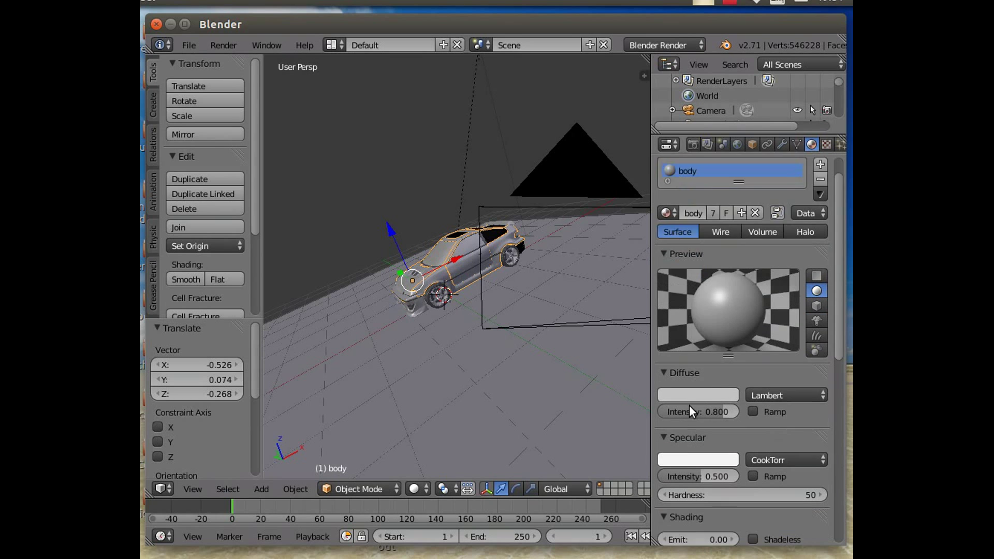
scroll(680, 383, up, 3)
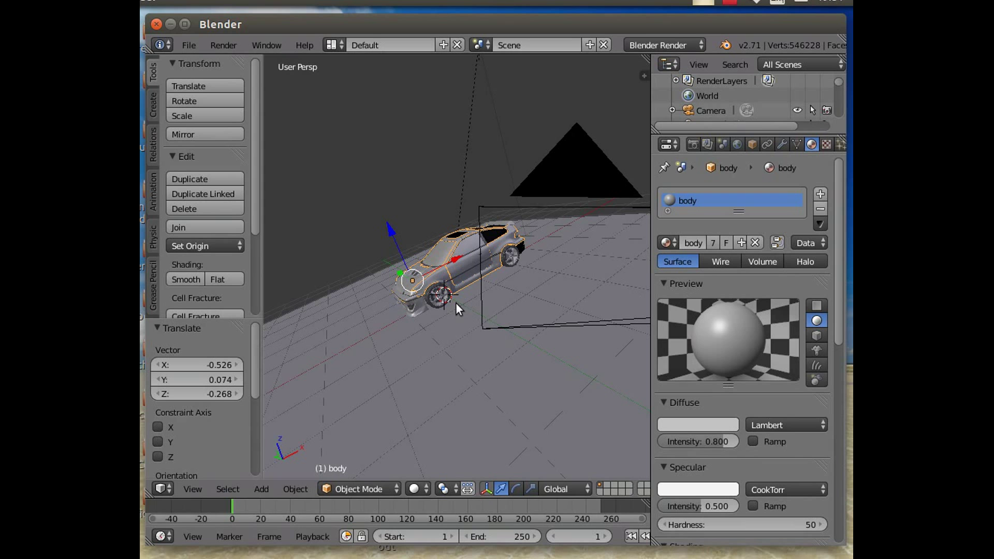
middle_drag(460, 338, 466, 370)
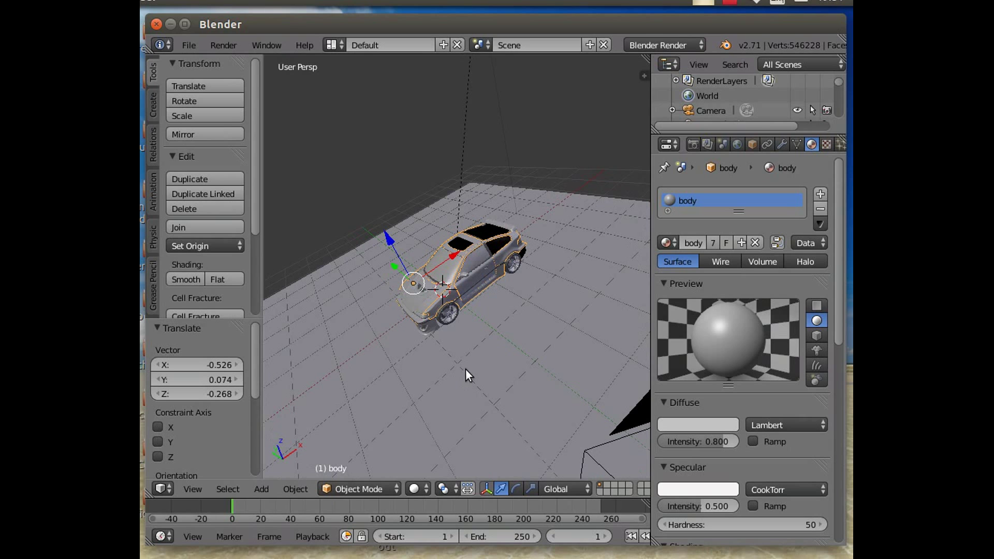
middle_drag(517, 352, 526, 358)
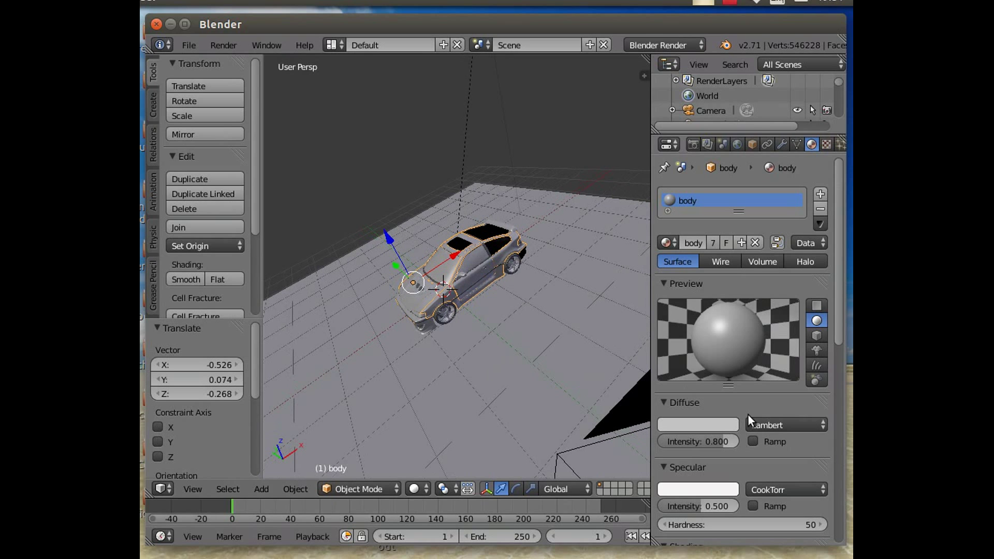
- Change the car body's diffuse colour to red
click(694, 425)
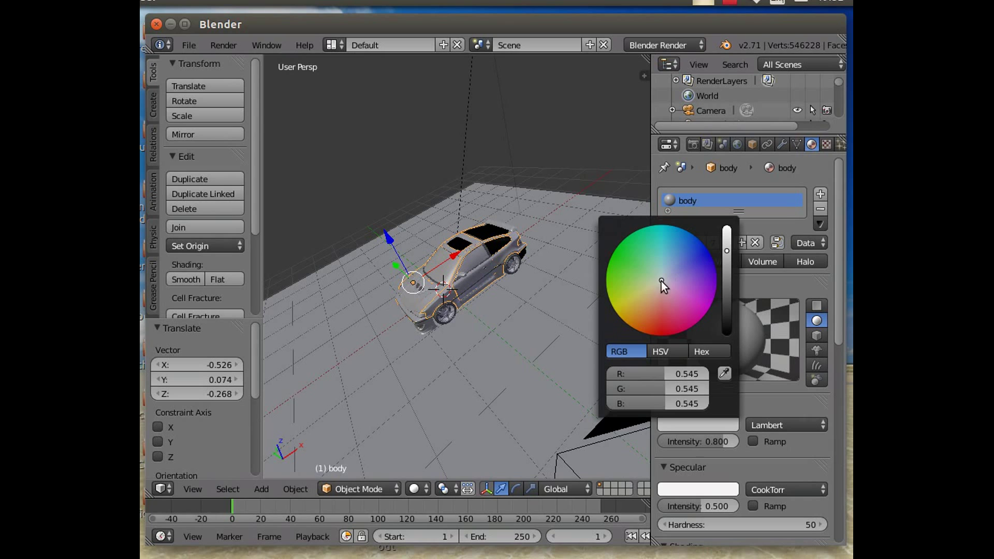
click(661, 282)
drag(661, 280, 662, 325)
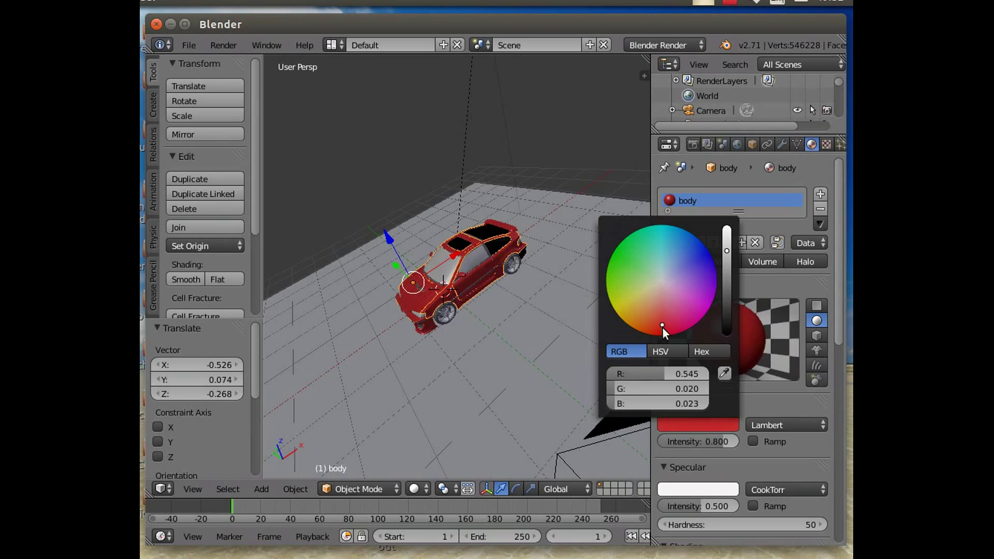
- Set specular intensity 0.876 and hardness 134, and enable Mirror at 0.208 reflectivity
scroll(715, 409, down, 5)
drag(693, 415, 723, 418)
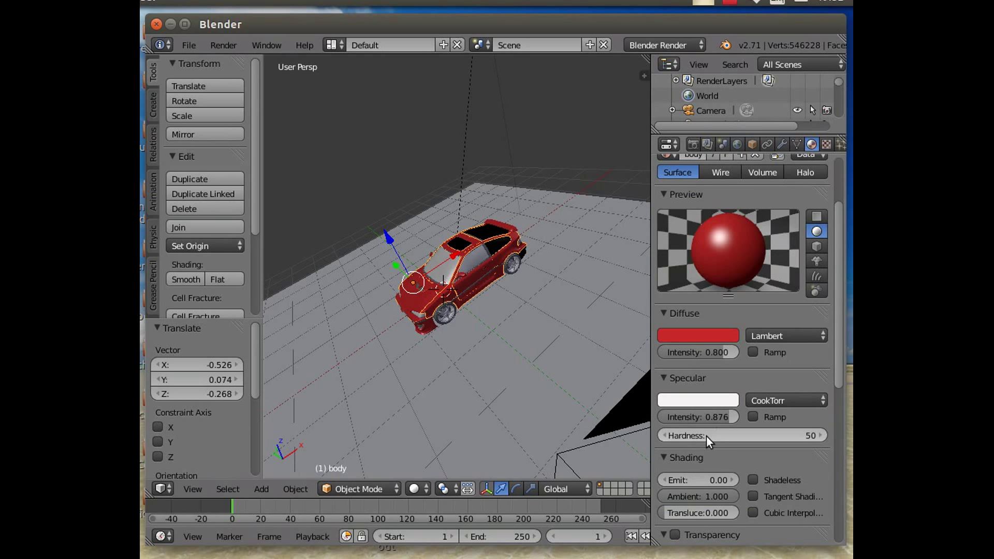
mouse_move(707, 435)
mouse_down()
mouse_move(735, 435)
mouse_move(707, 436)
mouse_up()
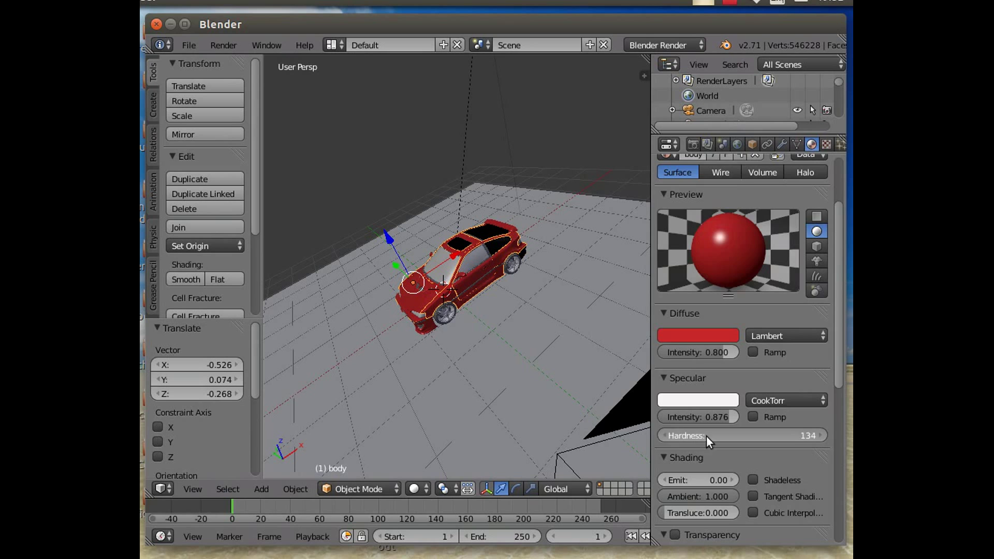
scroll(706, 439, down, 5)
scroll(707, 439, down, 8)
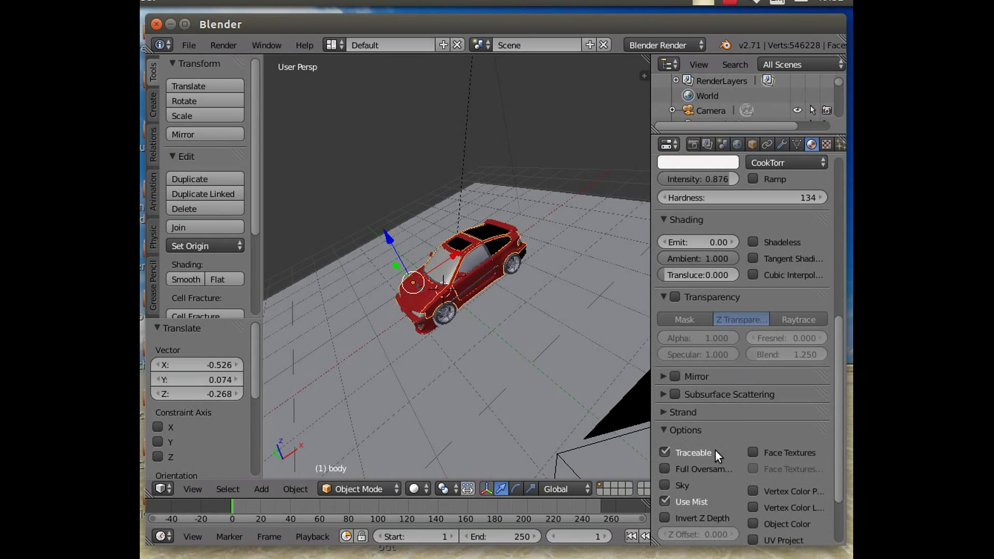
click(667, 377)
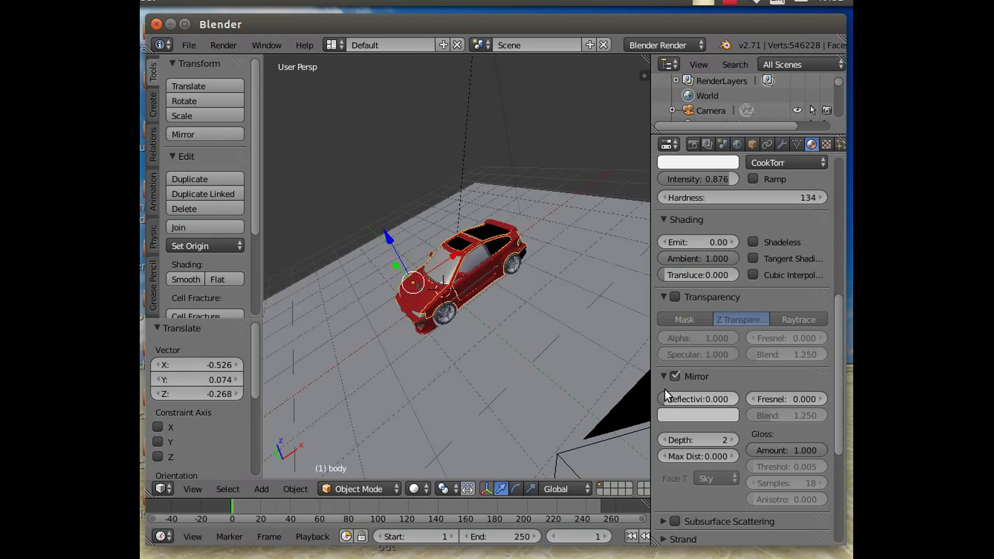
mouse_move(668, 399)
mouse_down()
mouse_move(702, 398)
mouse_move(677, 400)
mouse_up()
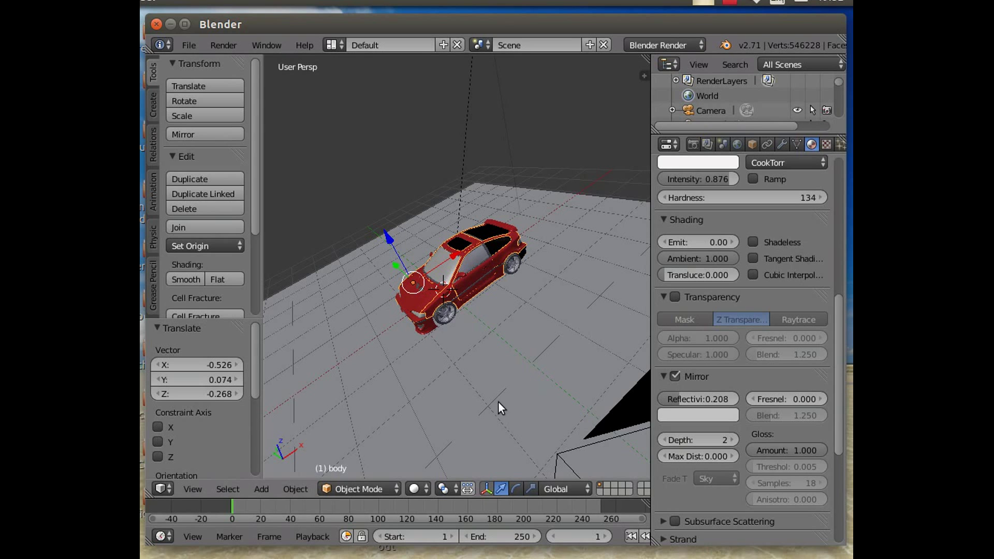
- From the Left view raise the ground plane to Z 0.489, then return to the camera view
right_click(434, 327)
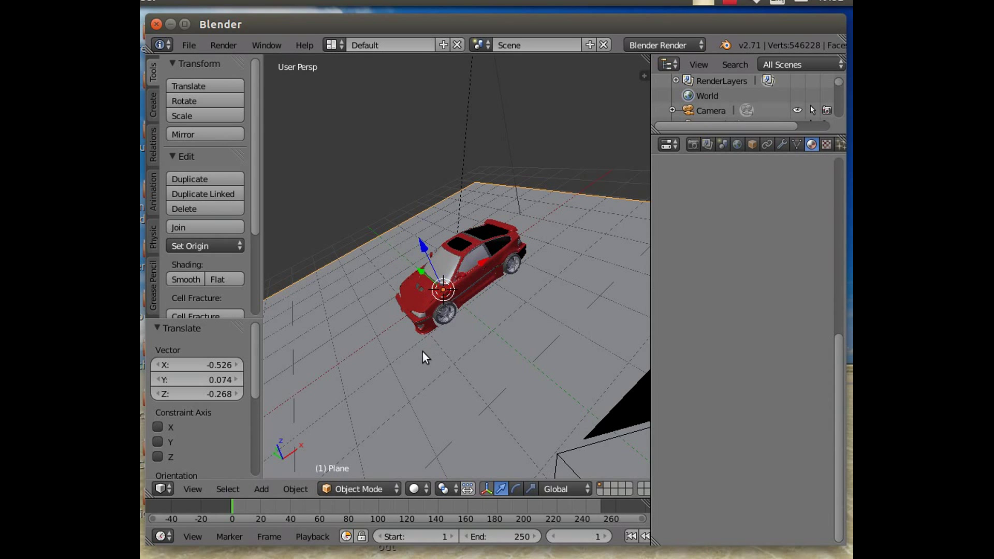
middle_drag(409, 354, 266, 407)
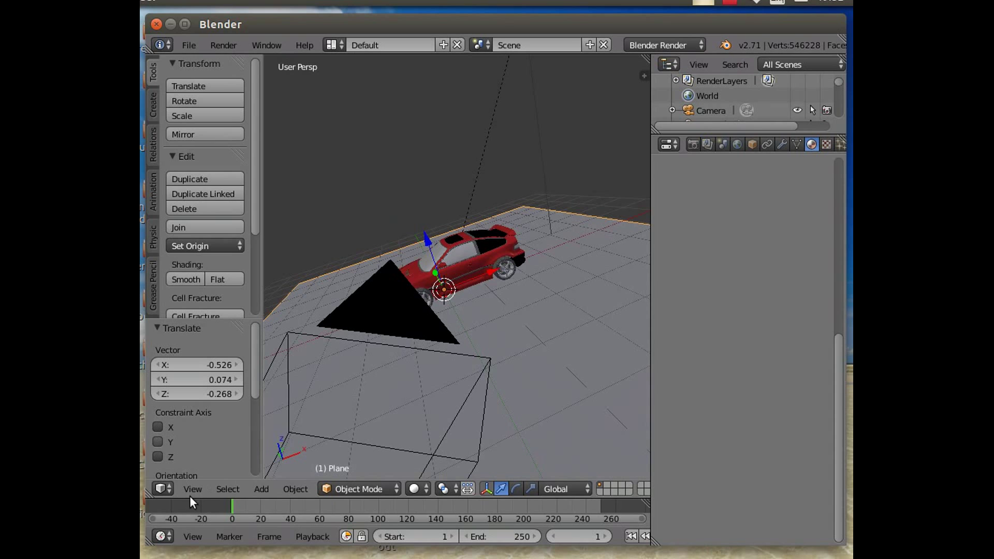
click(193, 489)
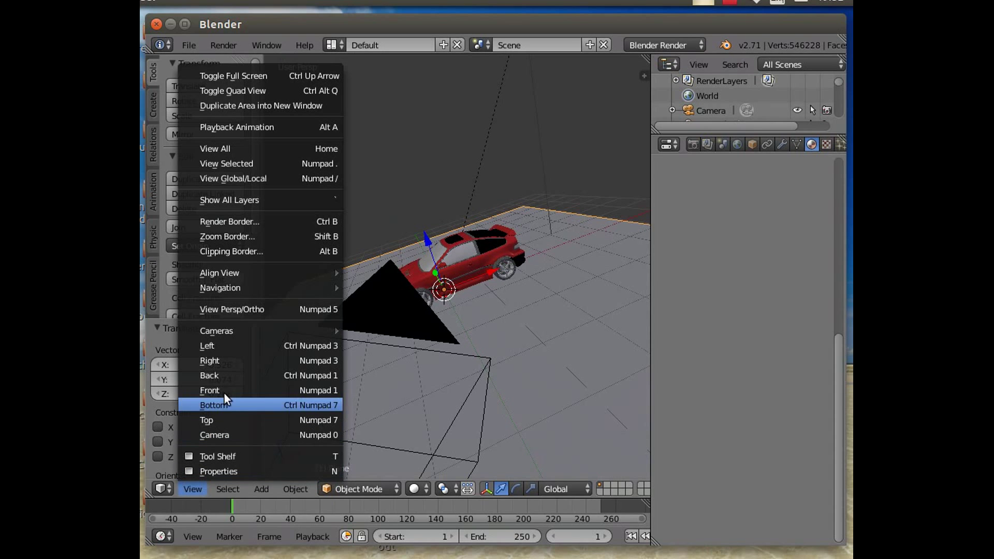
click(222, 346)
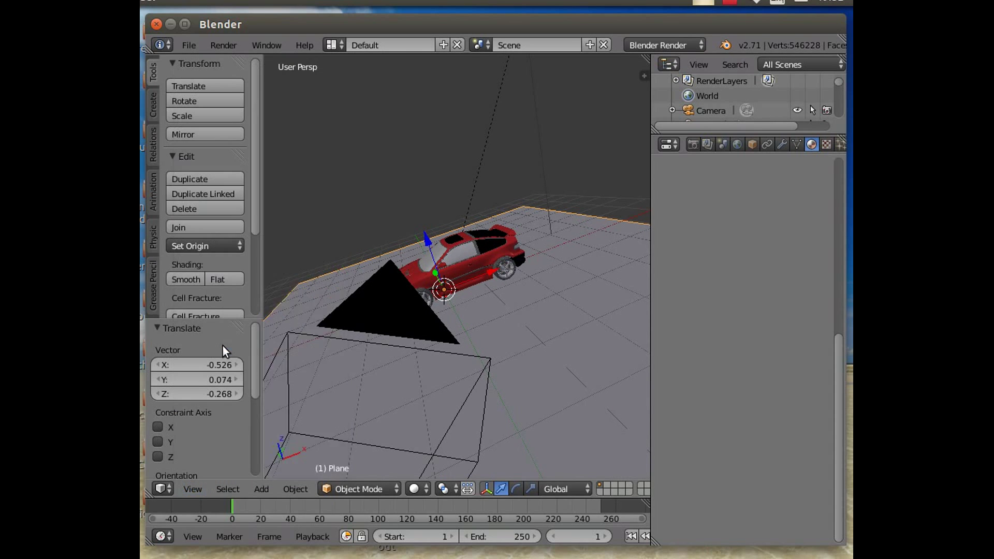
scroll(434, 398, up, 2)
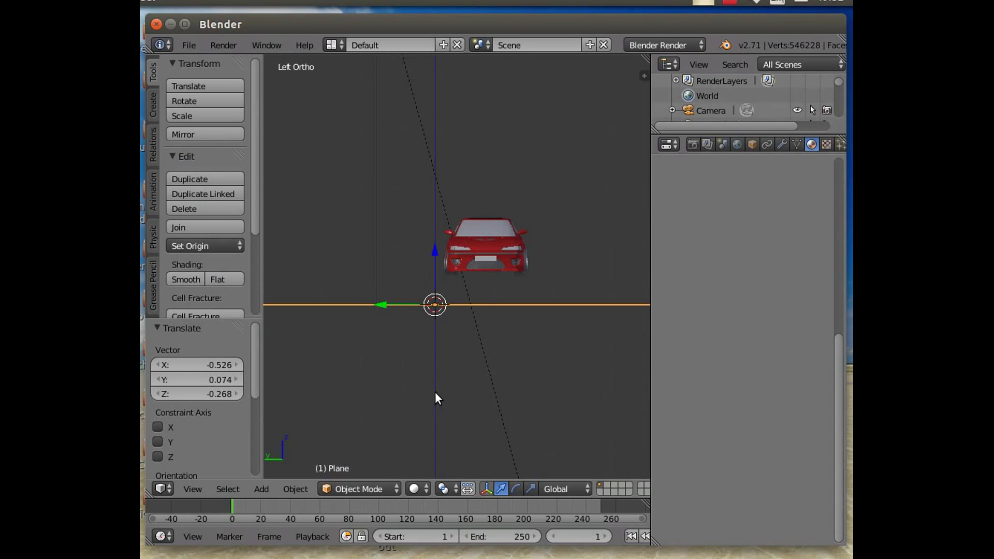
scroll(429, 262, up, 1)
drag(430, 263, 427, 231)
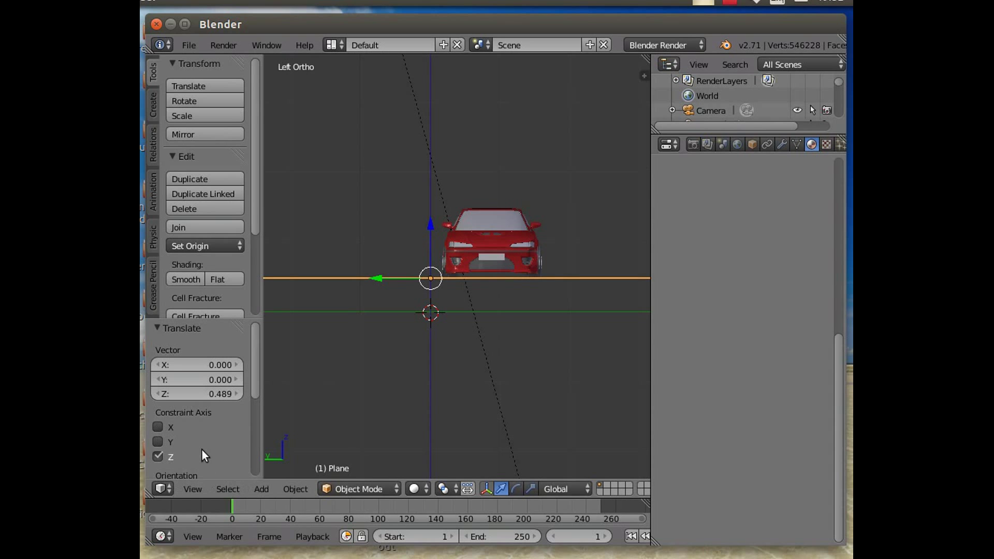
click(191, 483)
click(214, 428)
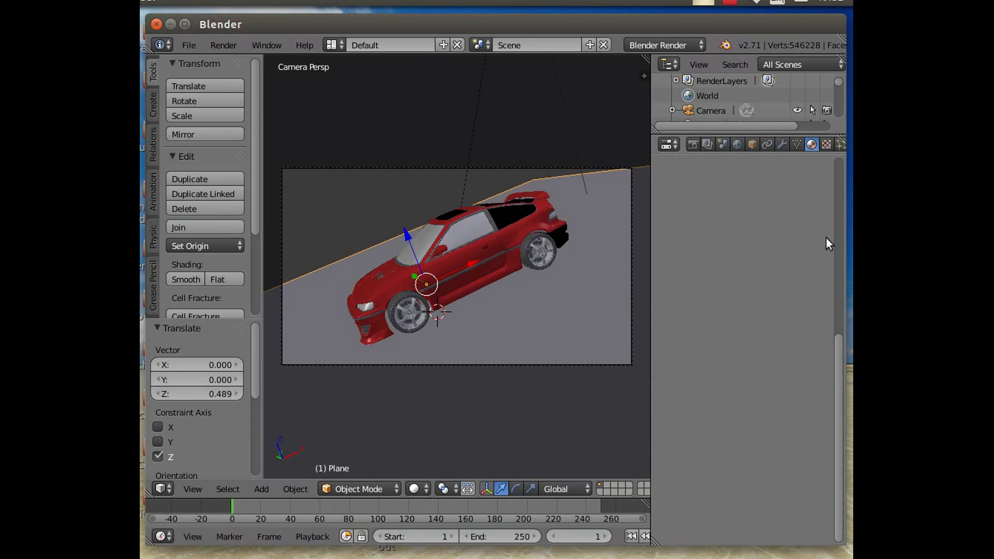
- Give the ground plane a new material named 'floor'
scroll(839, 358, up, 10)
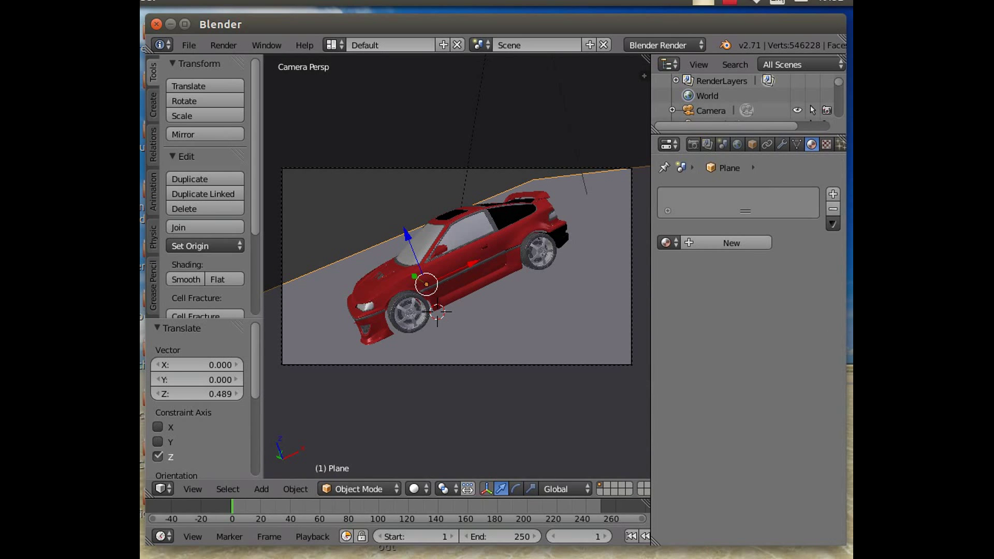
click(695, 244)
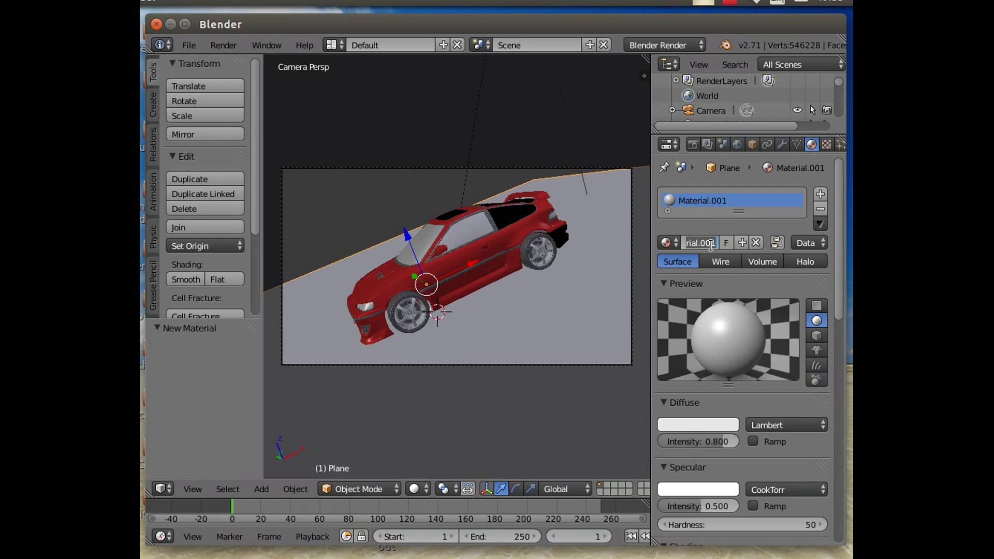
text(floor)
key(Return)
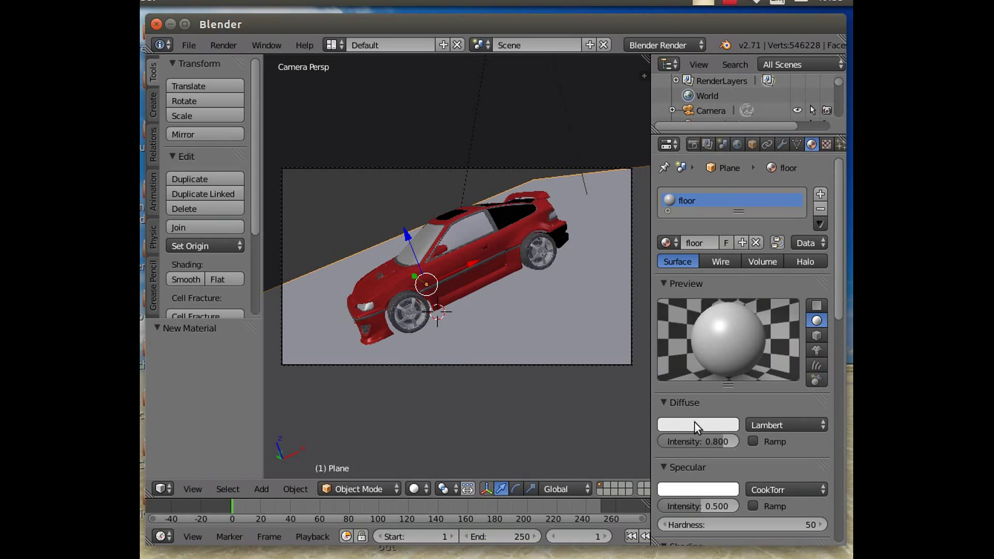
- Add a new texture to the floor material with type Image or Movie
click(825, 144)
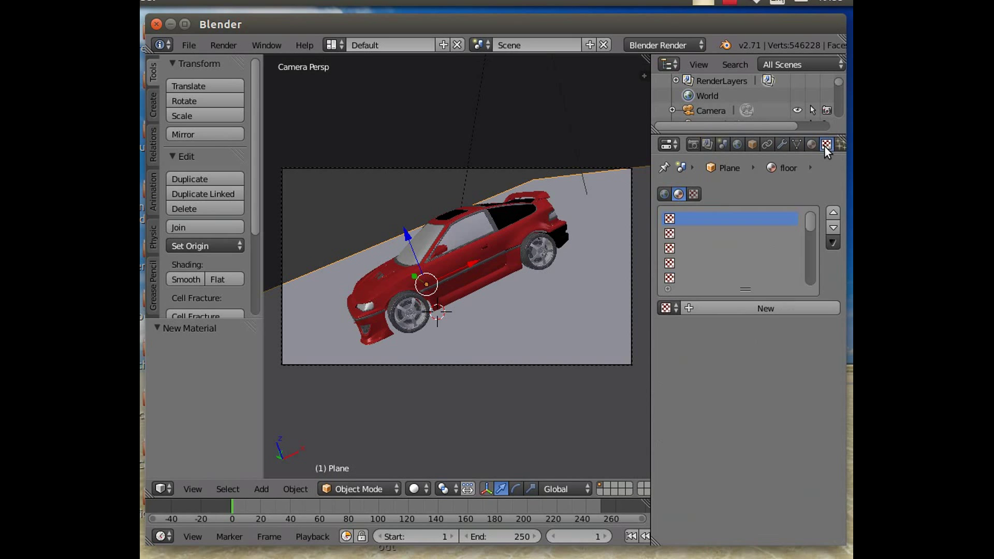
click(688, 306)
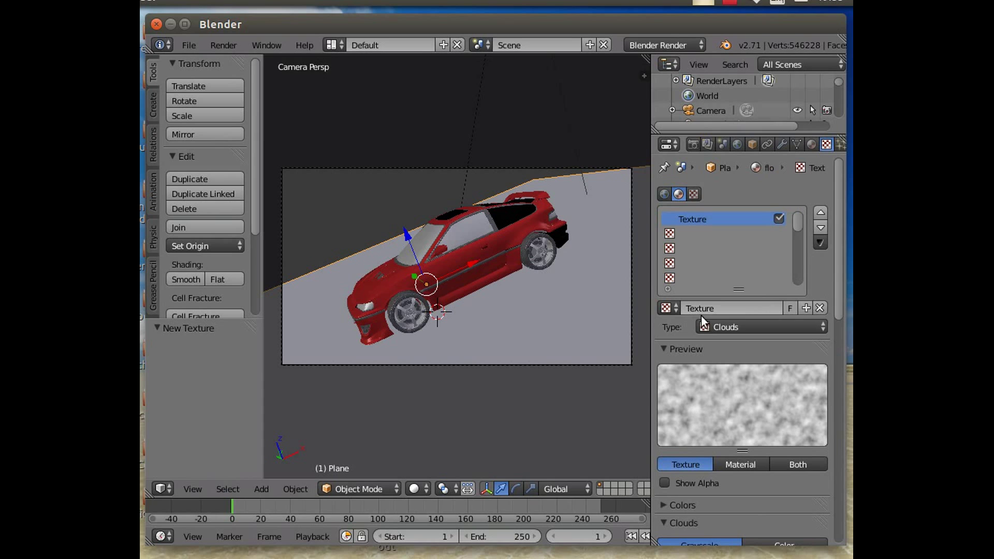
click(715, 325)
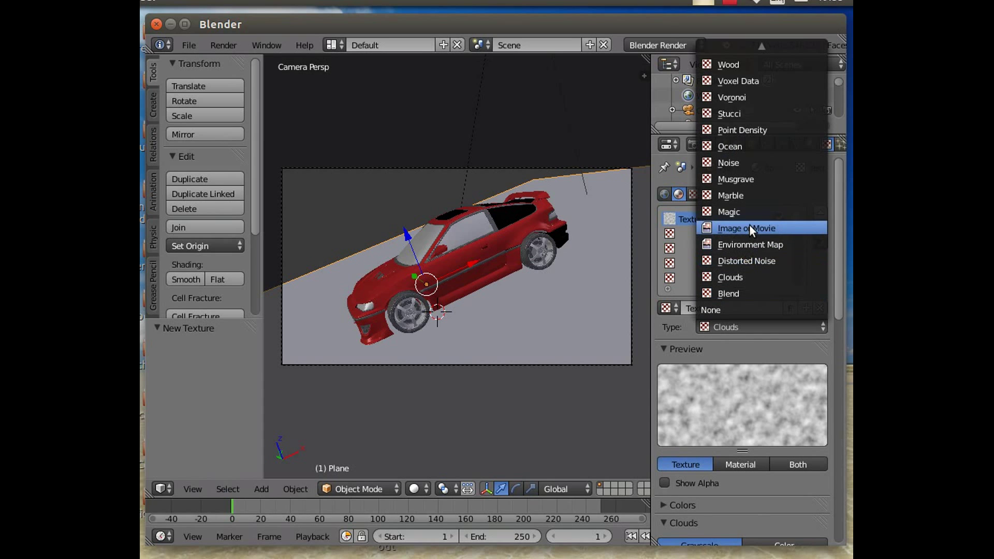
click(750, 226)
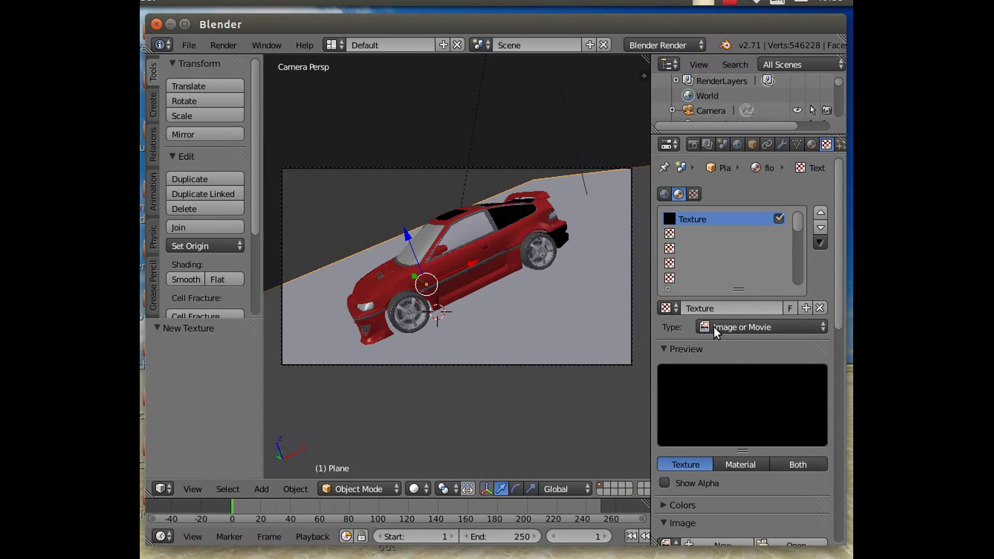
scroll(738, 482, down, 3)
- Load sand.jpg from the Desktop/3d folder as the texture image
click(790, 488)
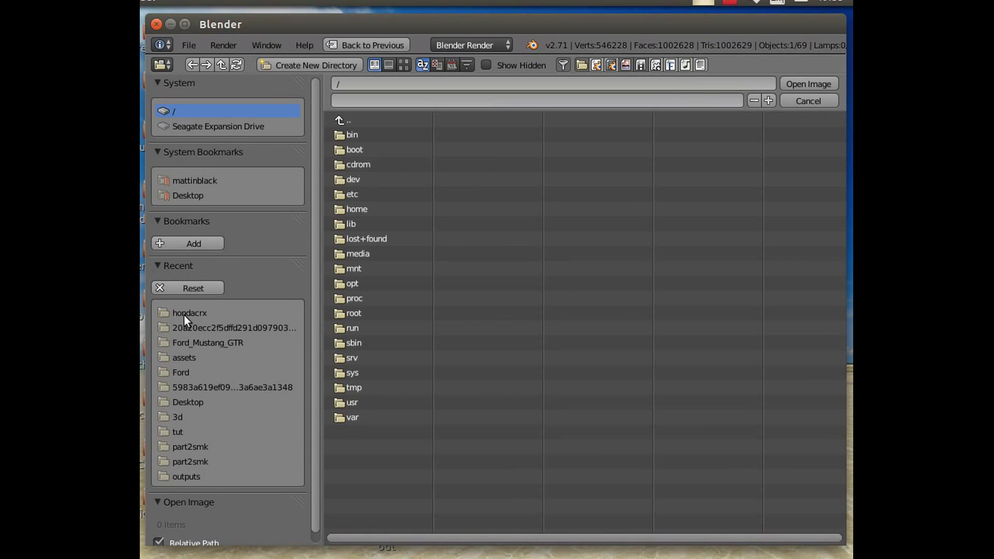
click(189, 416)
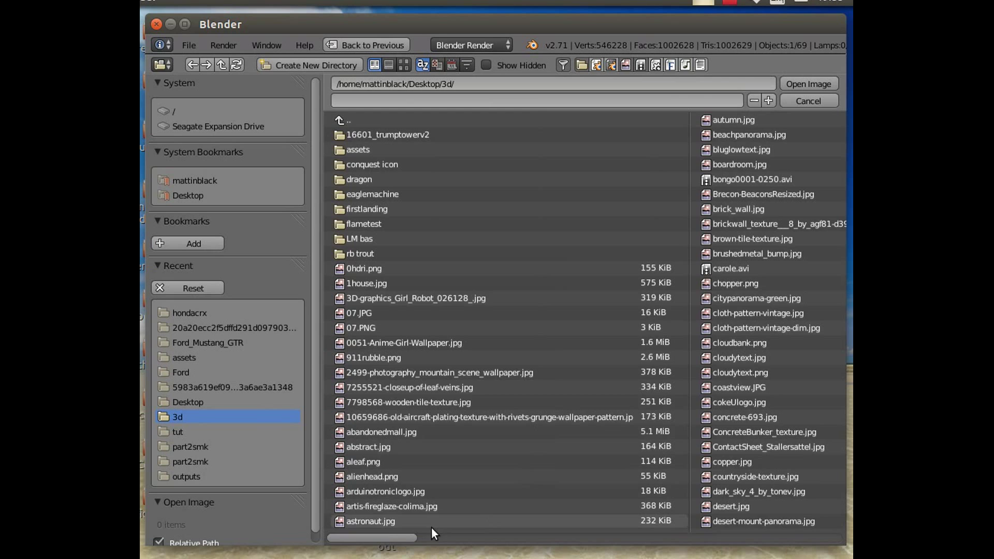
drag(386, 538, 706, 557)
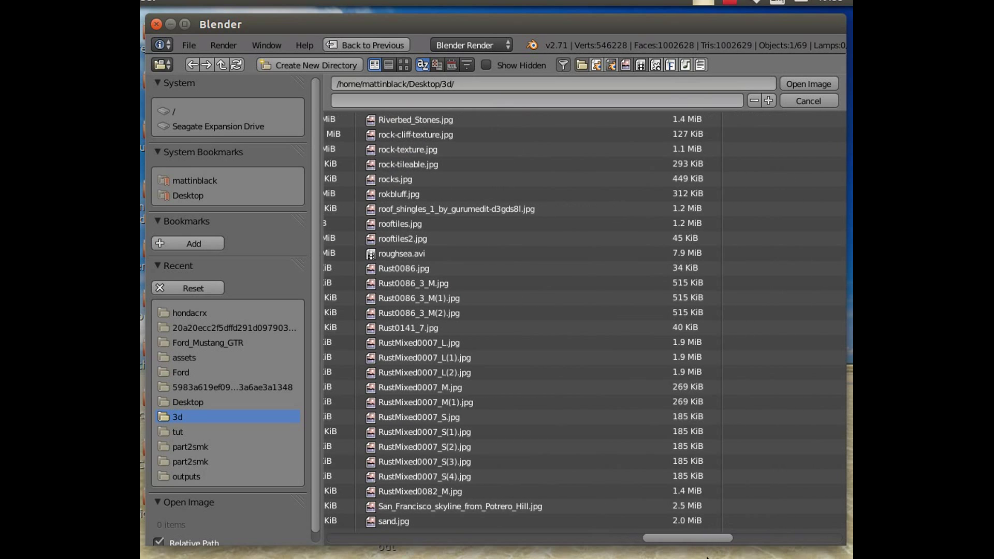
click(395, 518)
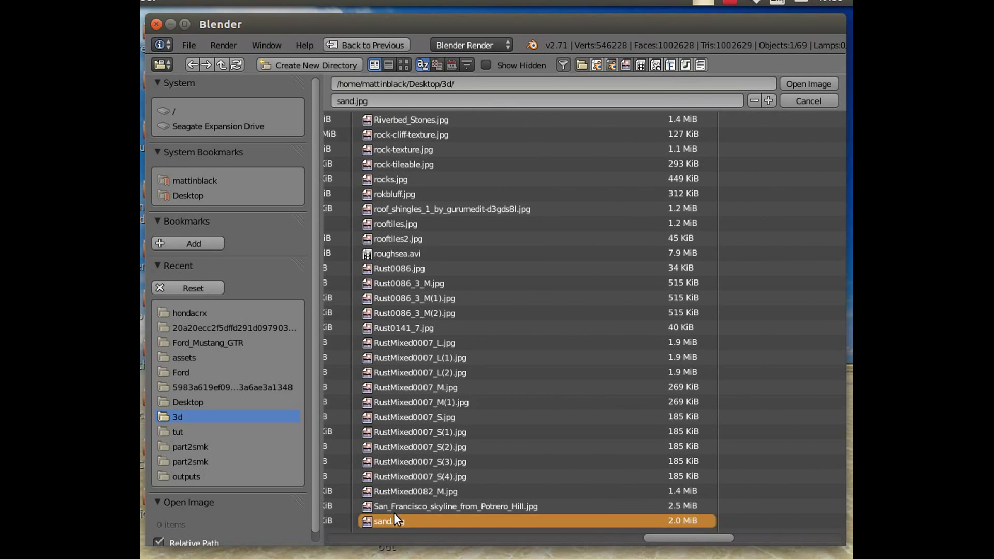
double_click(394, 515)
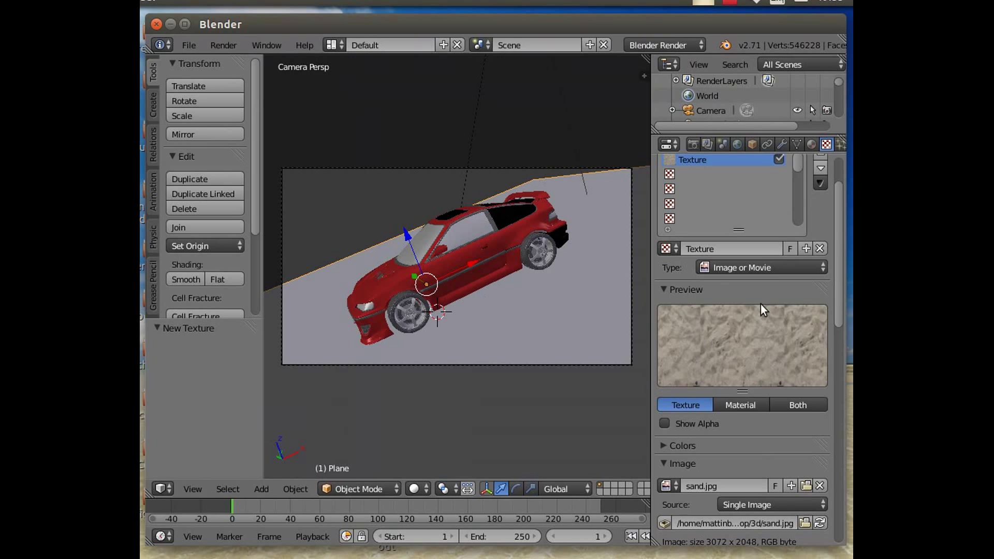
- Enable Geometry Nor influence for the texture and set it to -0.975
scroll(819, 326, down, 10)
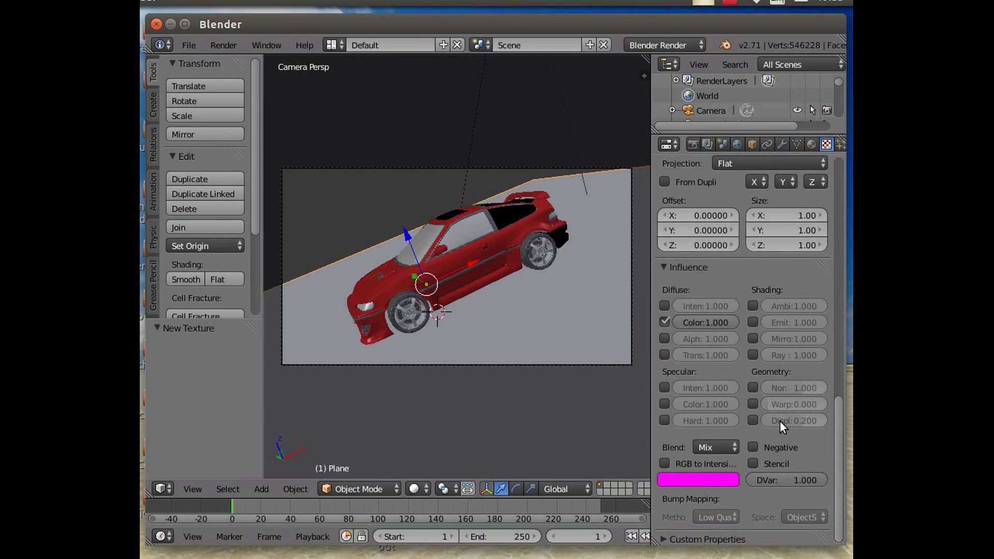
click(754, 388)
drag(793, 389, 439, 169)
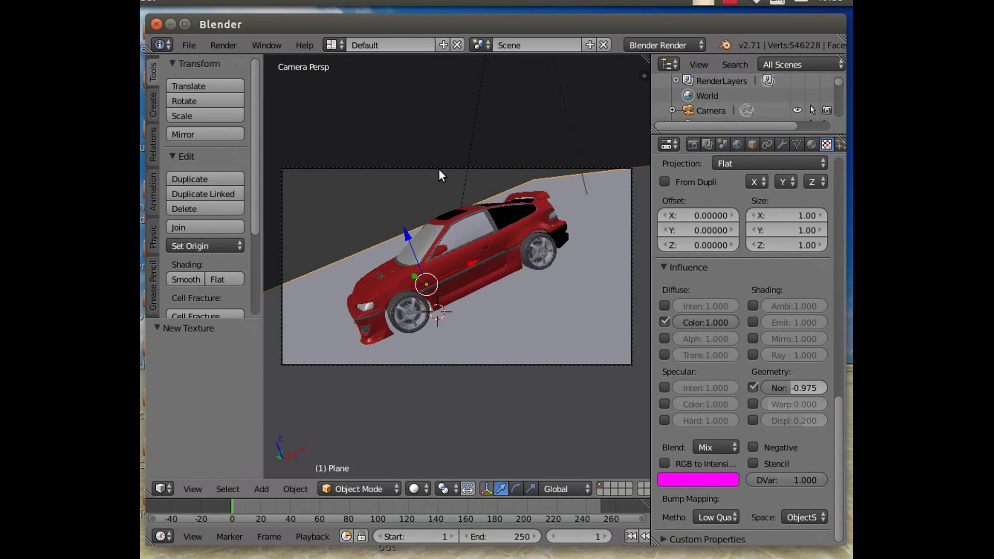
click(225, 44)
- Render a test image of the red car on sandy ground, then close the render view
click(234, 56)
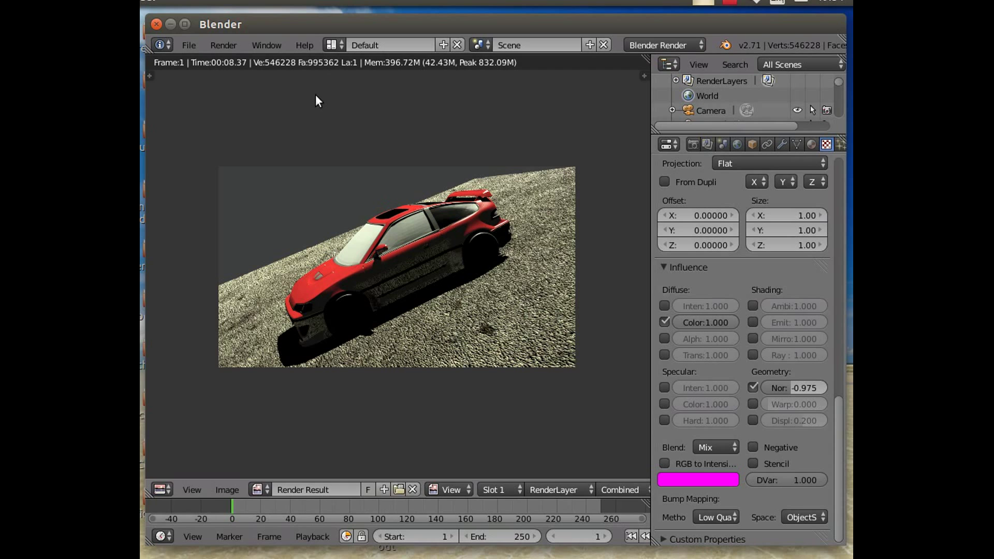
click(217, 42)
click(260, 145)
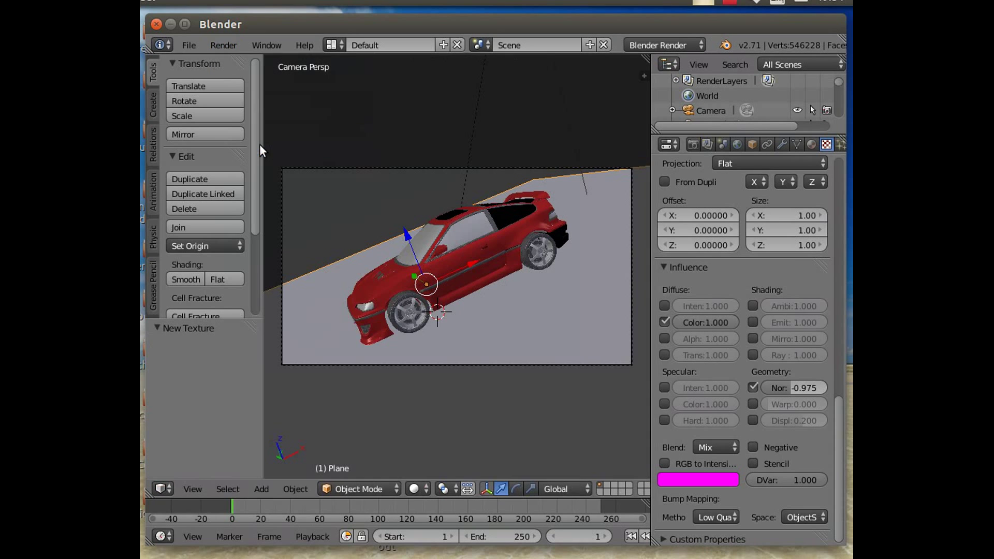
- Set the car body material's mirror reflectivity to 0.089 and gloss amount to 0.921
right_click(388, 284)
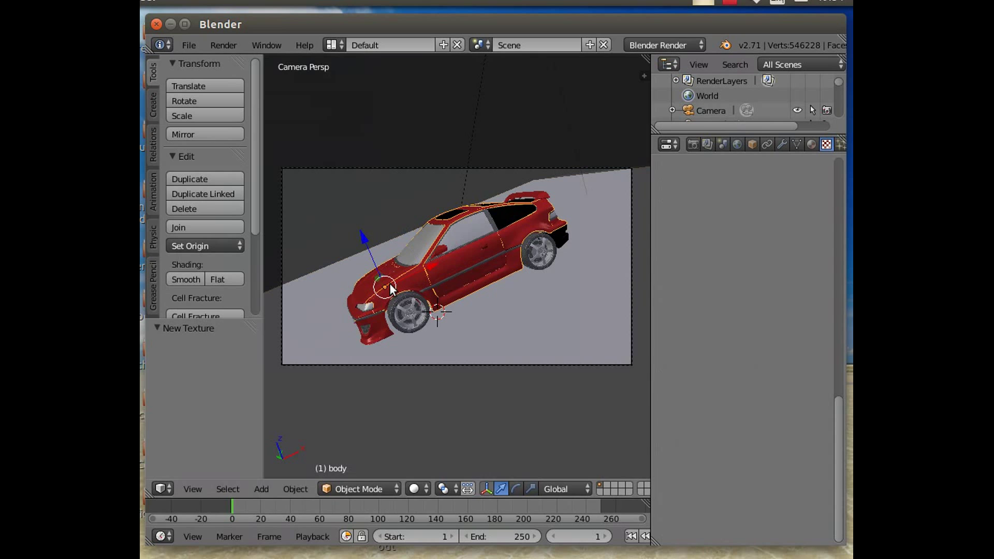
click(811, 145)
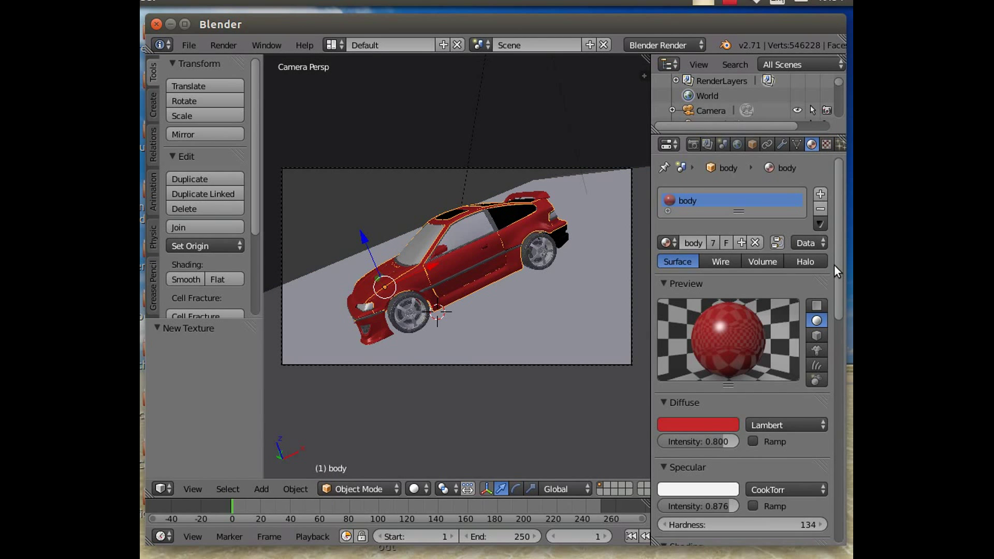
drag(834, 265, 833, 526)
scroll(833, 538, up, 5)
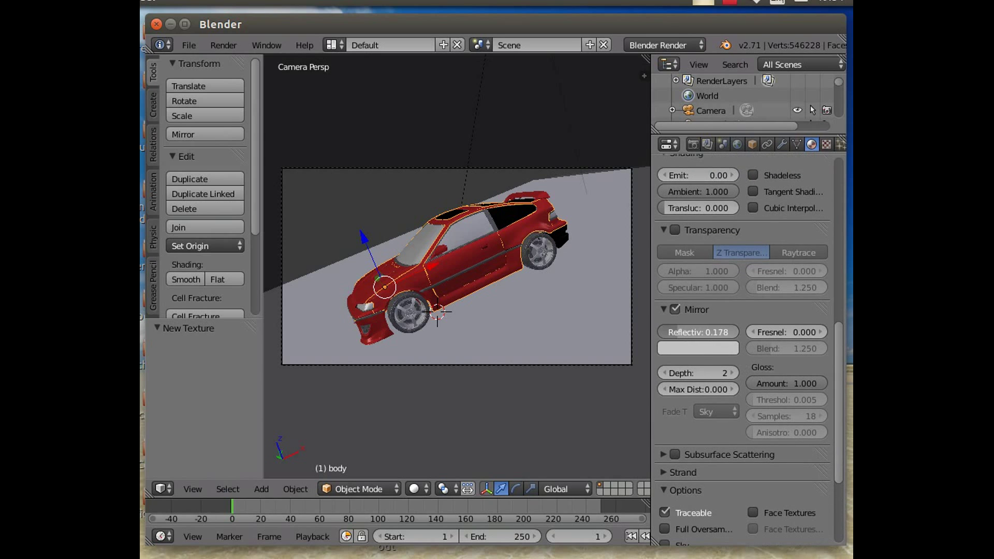
drag(681, 329, 695, 354)
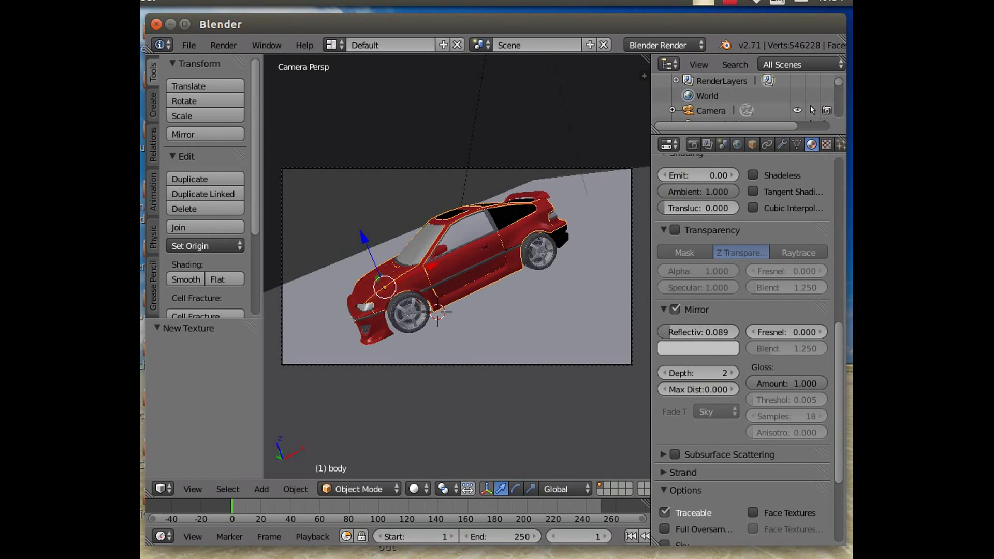
drag(787, 383, 782, 384)
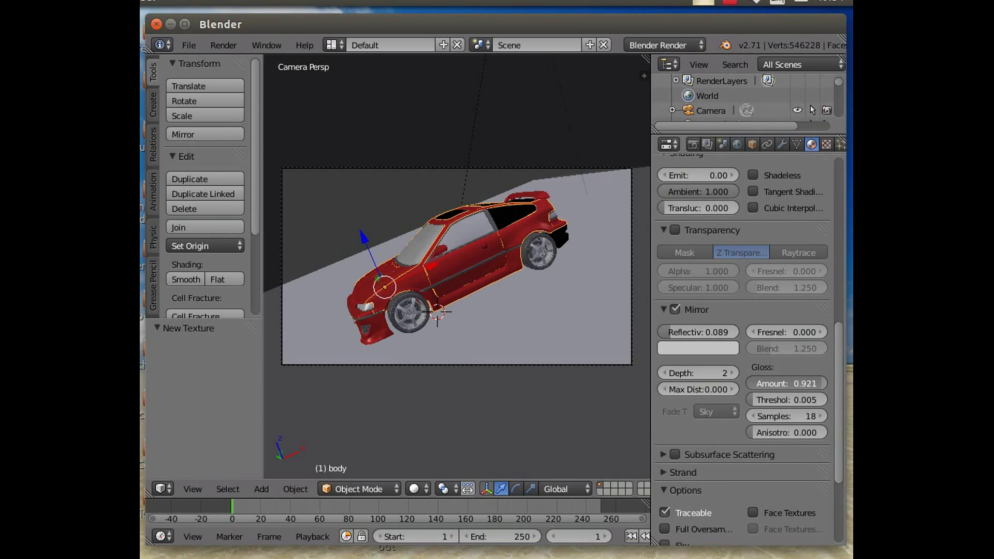
- Select the scene's sun lamp to adjust its settings
click(224, 44)
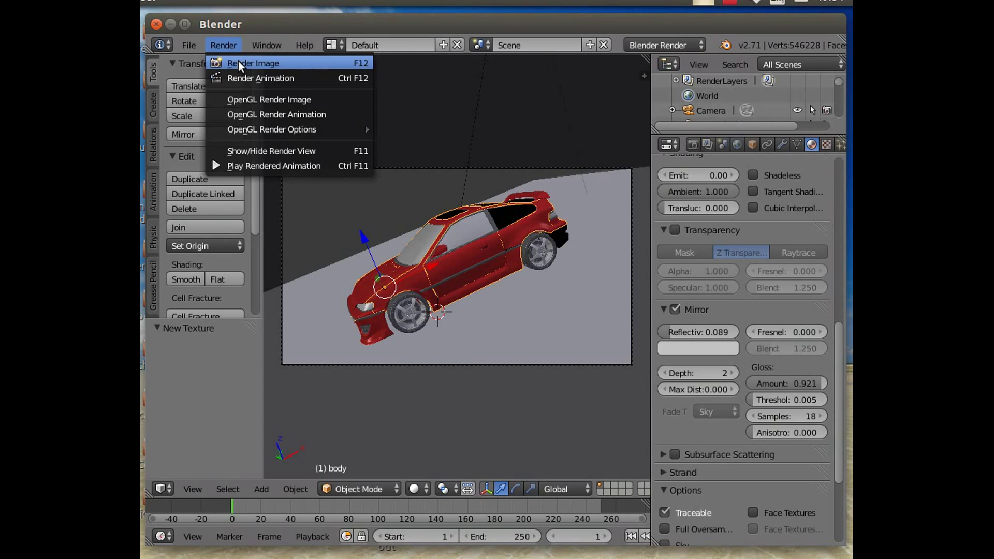
click(239, 63)
click(584, 411)
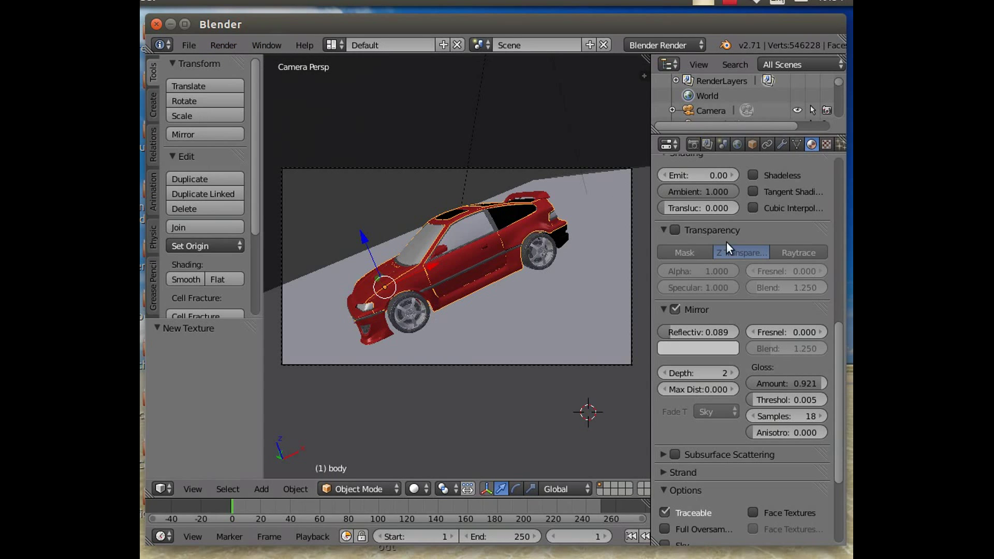
scroll(734, 99, down, 8)
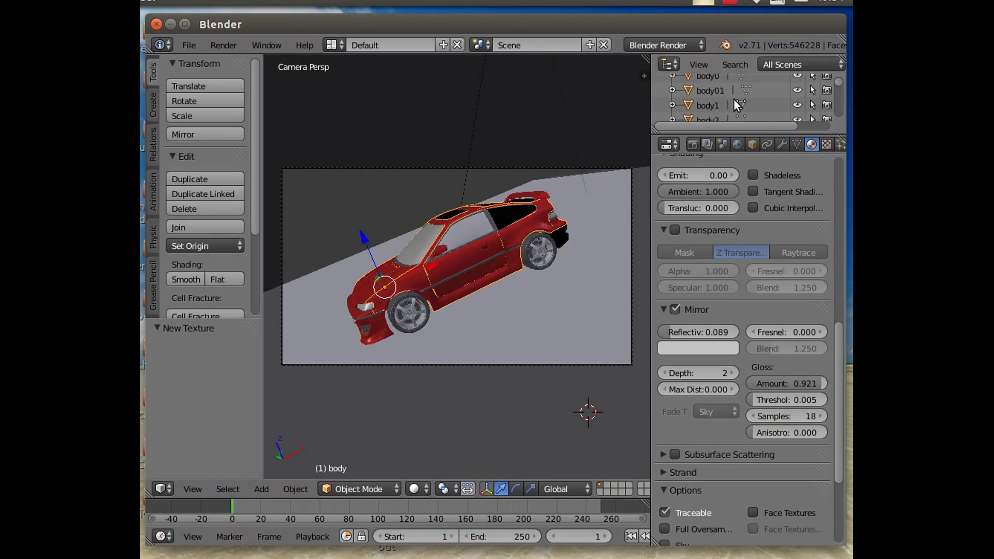
scroll(734, 99, up, 10)
scroll(732, 101, down, 2)
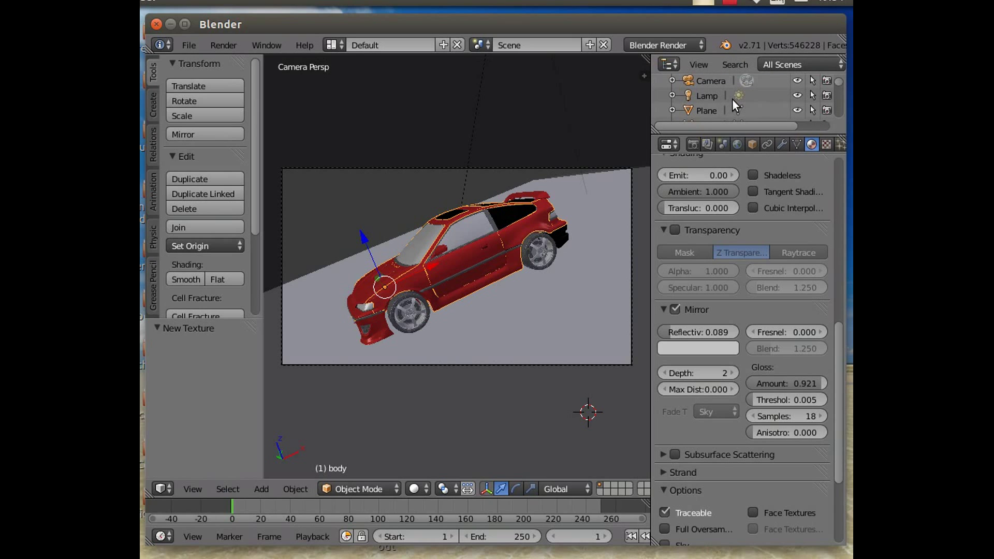
click(707, 95)
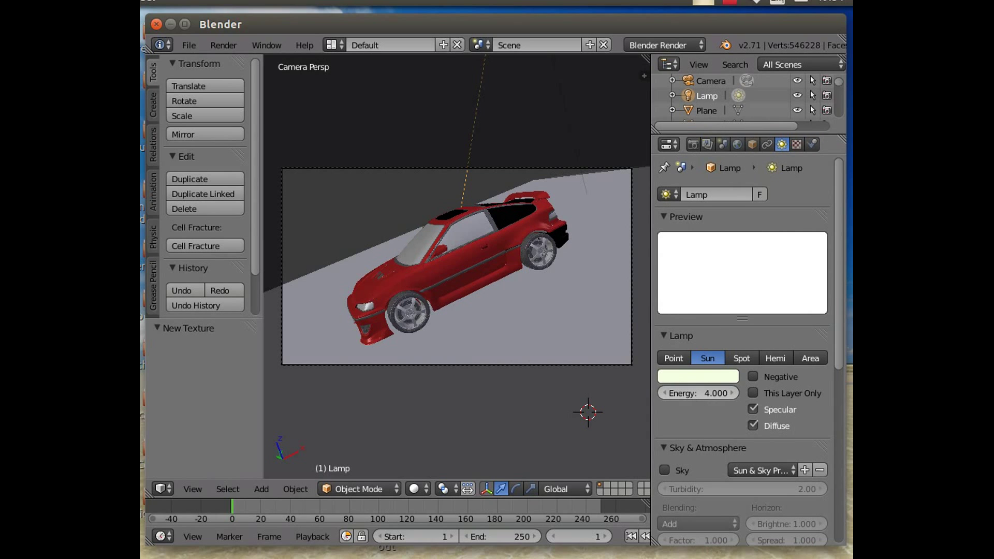
- Set the sun lamp's energy to 2.000
click(700, 393)
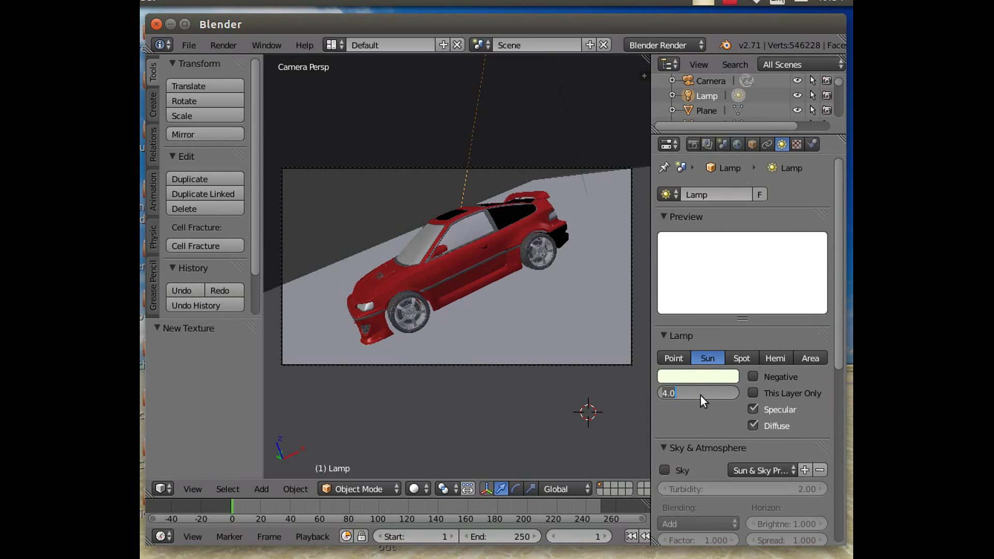
text(2)
key(Return)
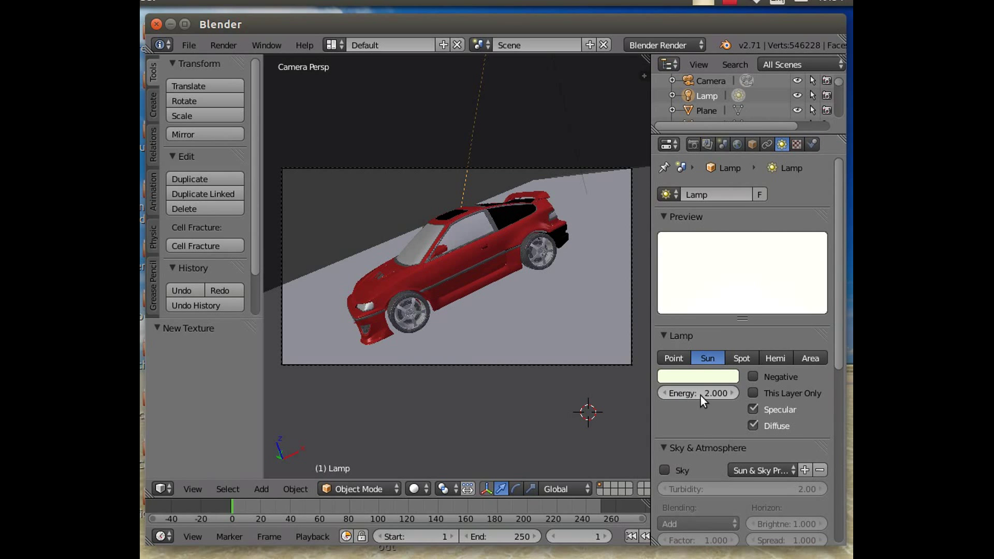
- Render a test image of the camera view, then close the render result
click(213, 46)
click(235, 61)
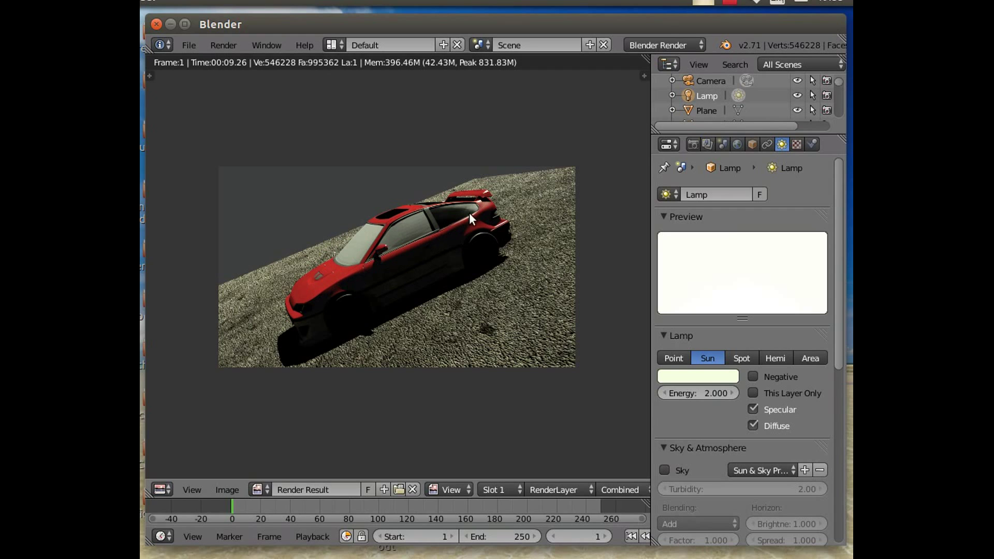
click(227, 45)
click(277, 149)
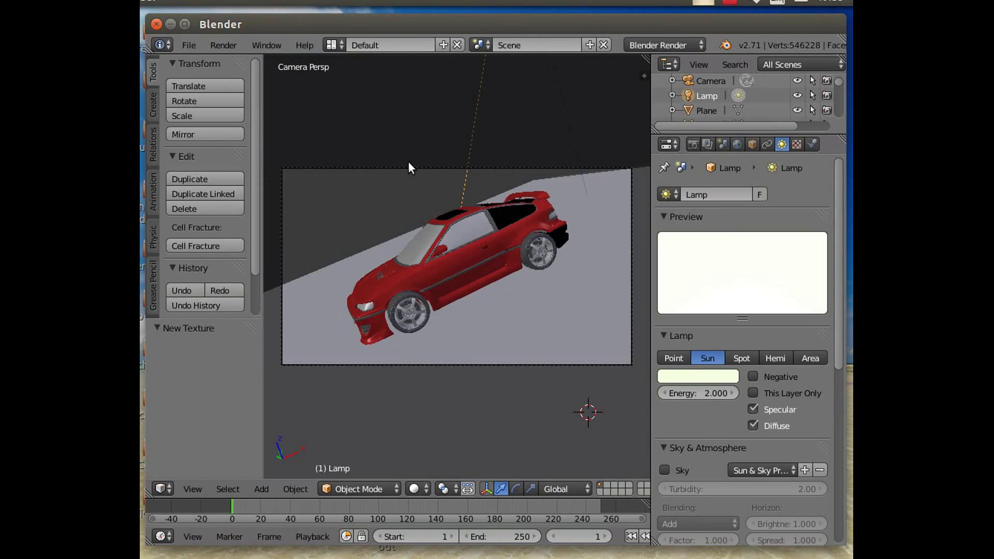
- Add a Hemi lamp to the scene
click(263, 488)
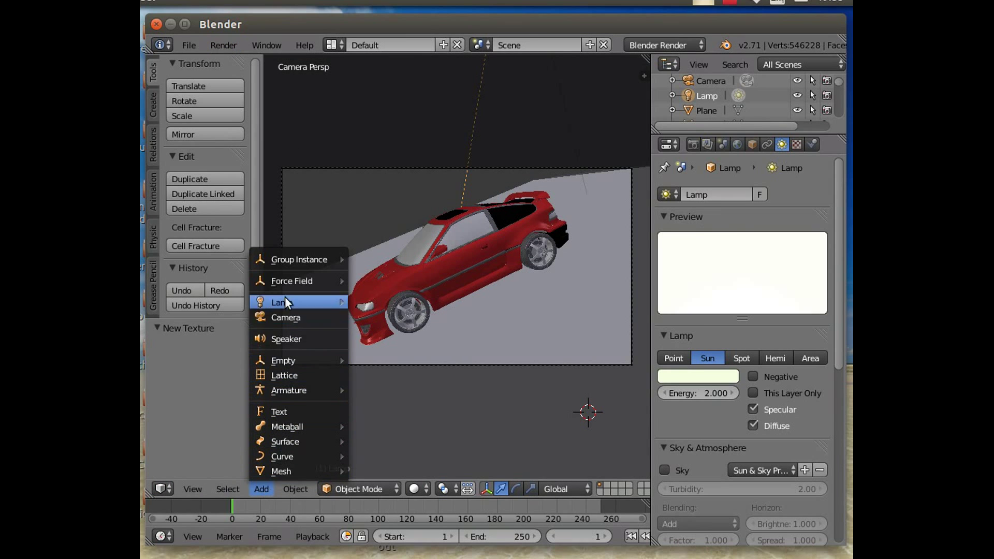
mouse_move(289, 302)
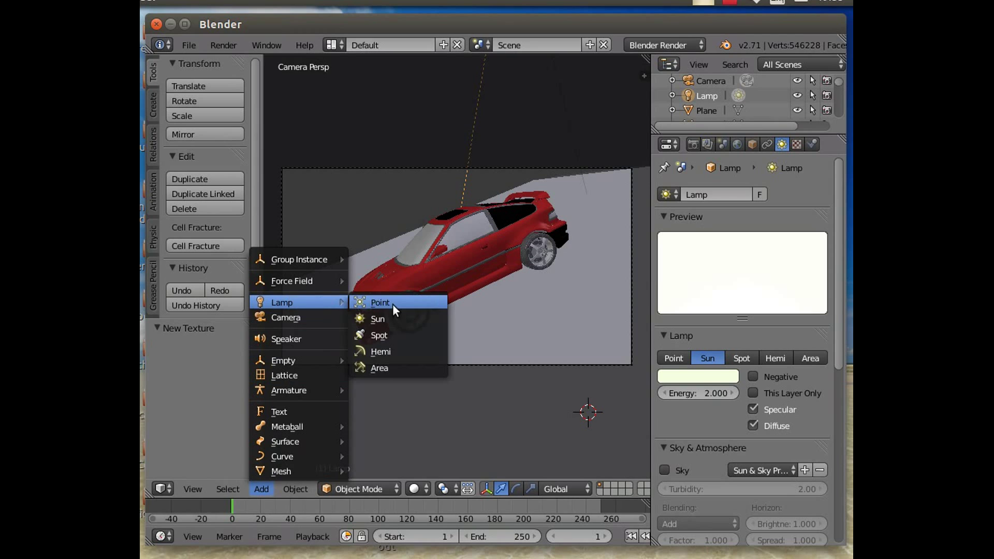
click(380, 353)
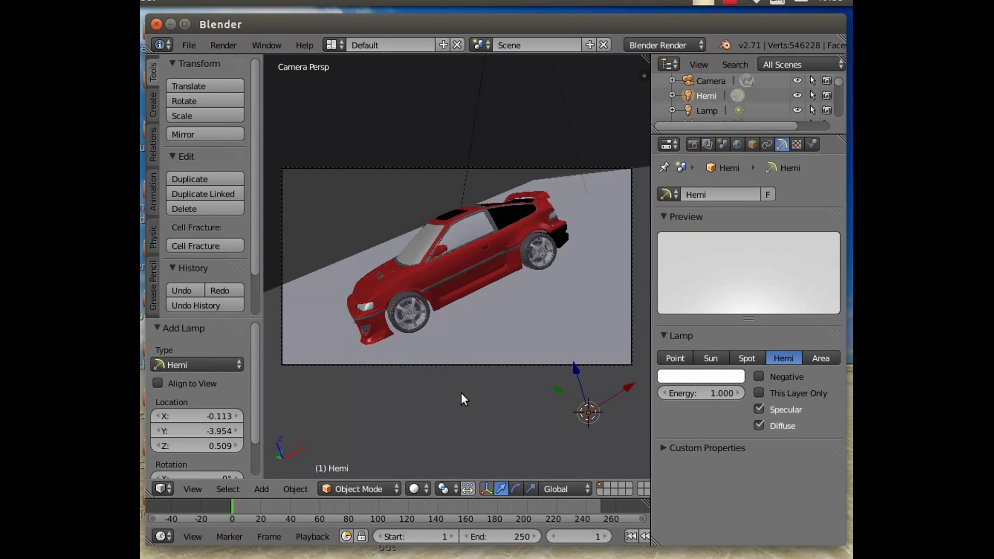
- In Top view, move the hemi lamp toward the camera along Y and sideways along X
click(194, 489)
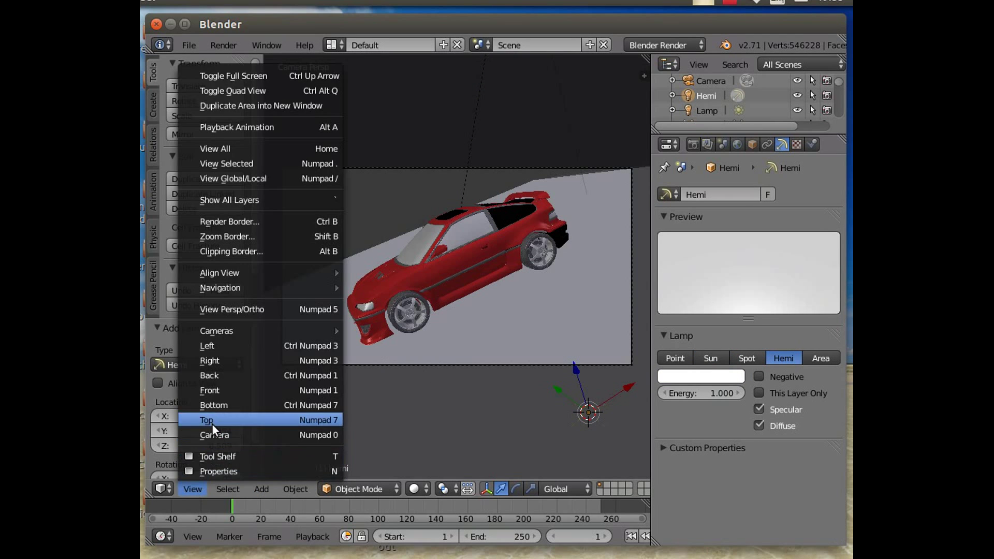
click(212, 424)
key(KP_7)
scroll(338, 393, down, 3)
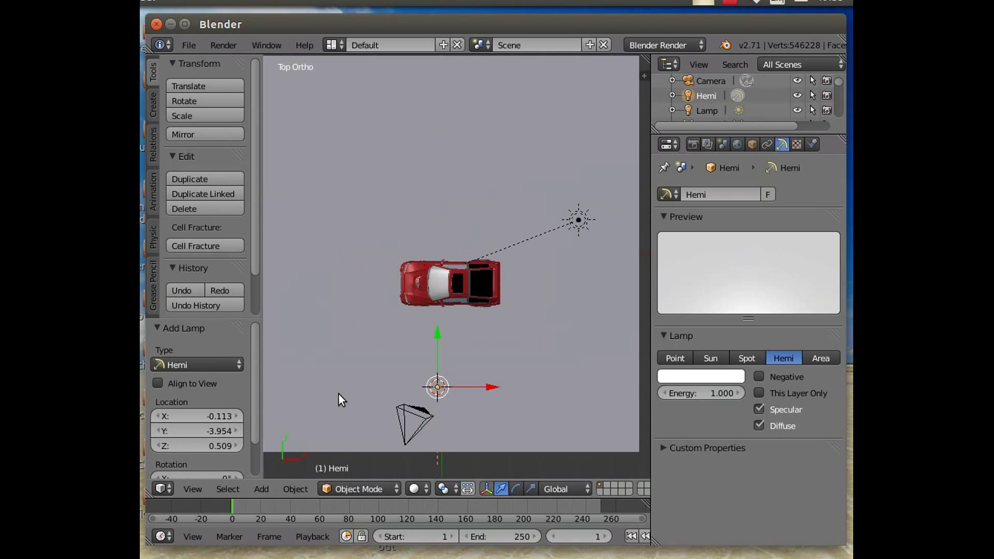
drag(443, 293, 442, 312)
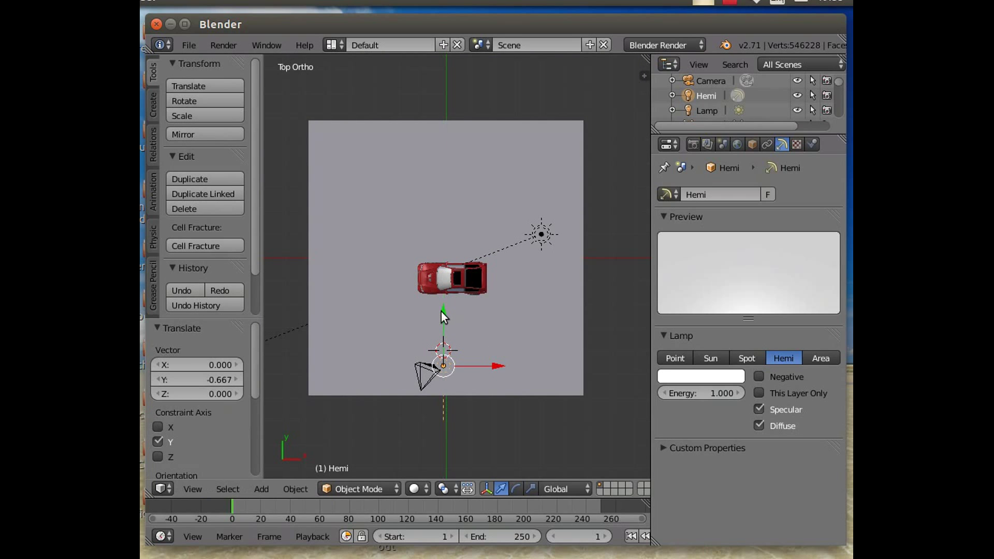
key(g)
key(x)
click(483, 368)
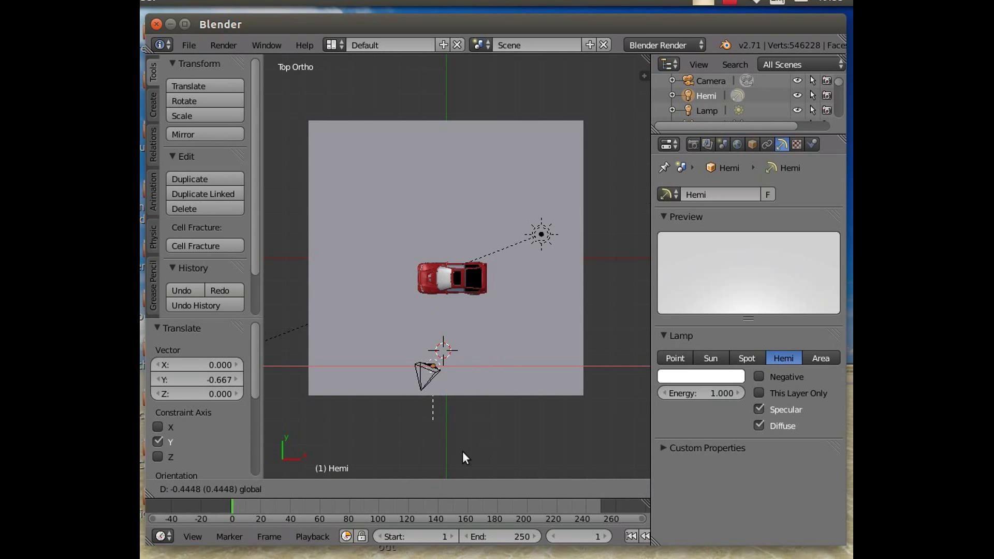
- Raise the hemi lamp 1.110 along Z and rotate it slightly
middle_drag(461, 452, 341, 269)
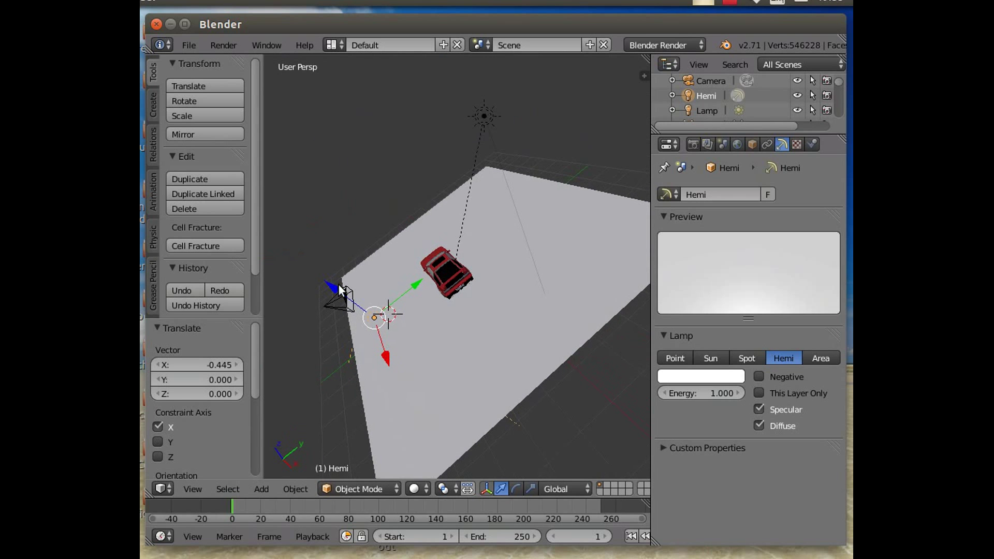
key(g)
key(z)
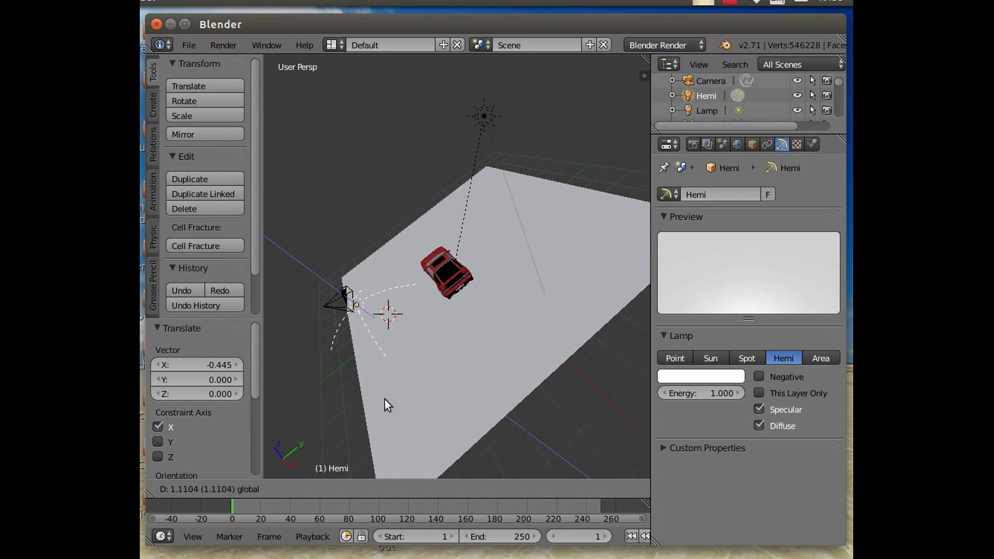
click(385, 399)
click(516, 488)
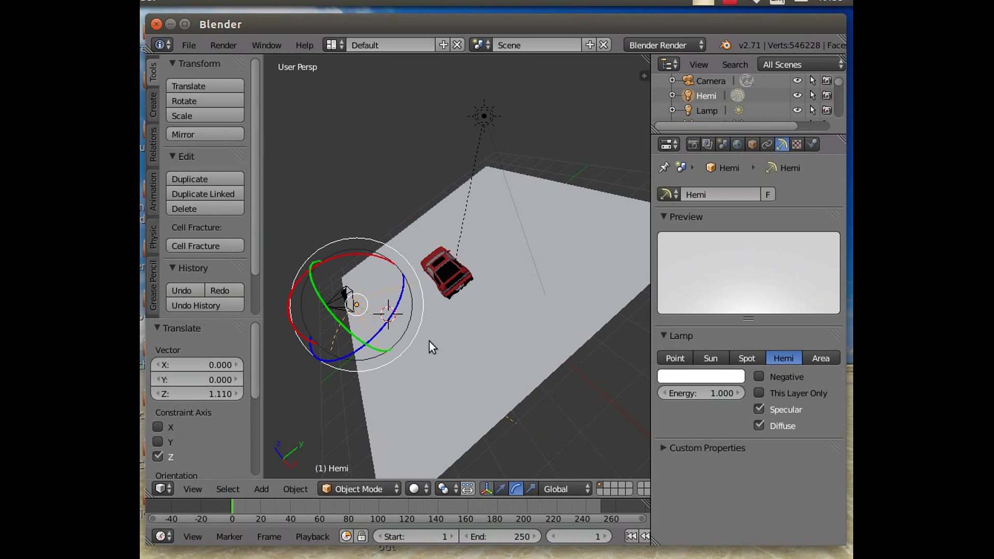
drag(354, 251, 272, 278)
drag(358, 350, 481, 363)
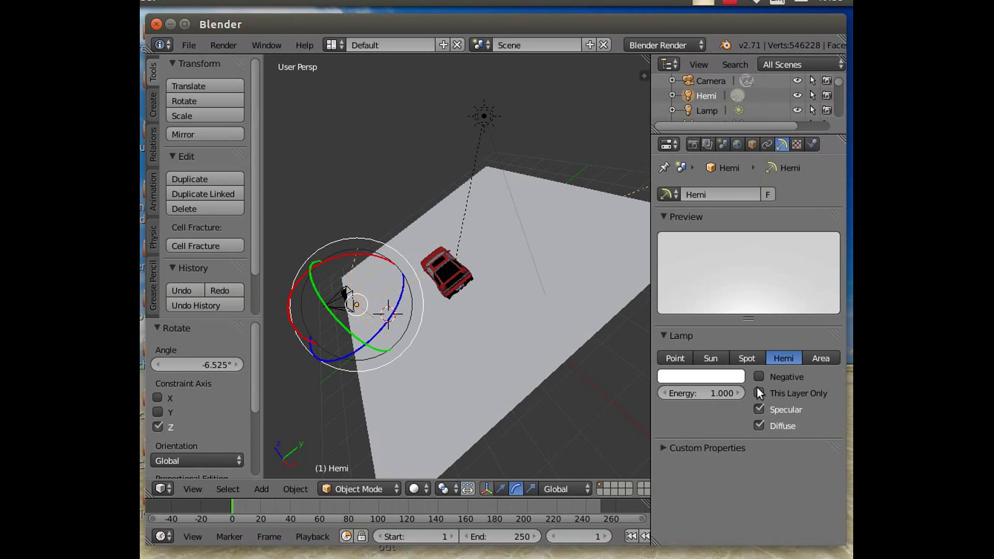
click(710, 395)
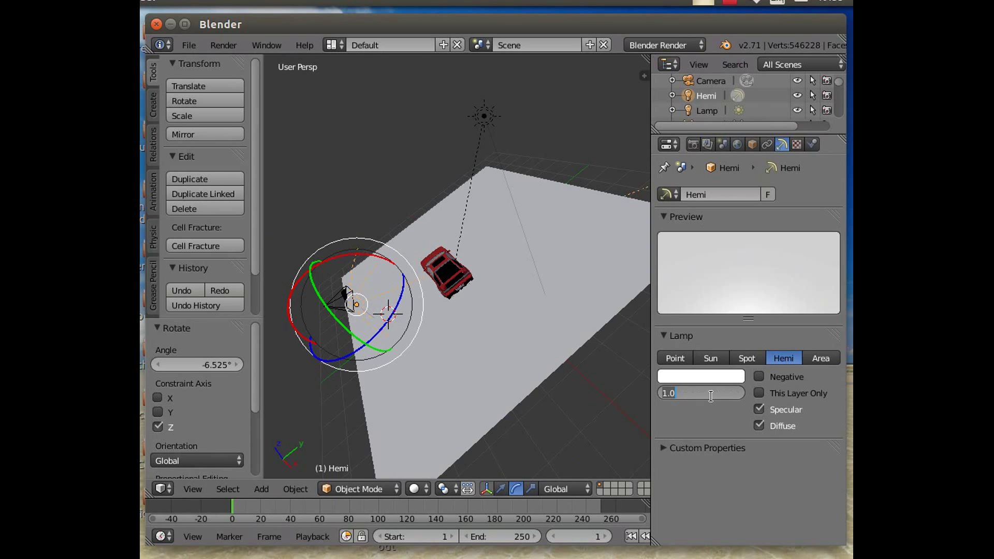
- Set the hemi lamp's energy to 0.200 and render the scene with the fill light
text(.2)
key(Return)
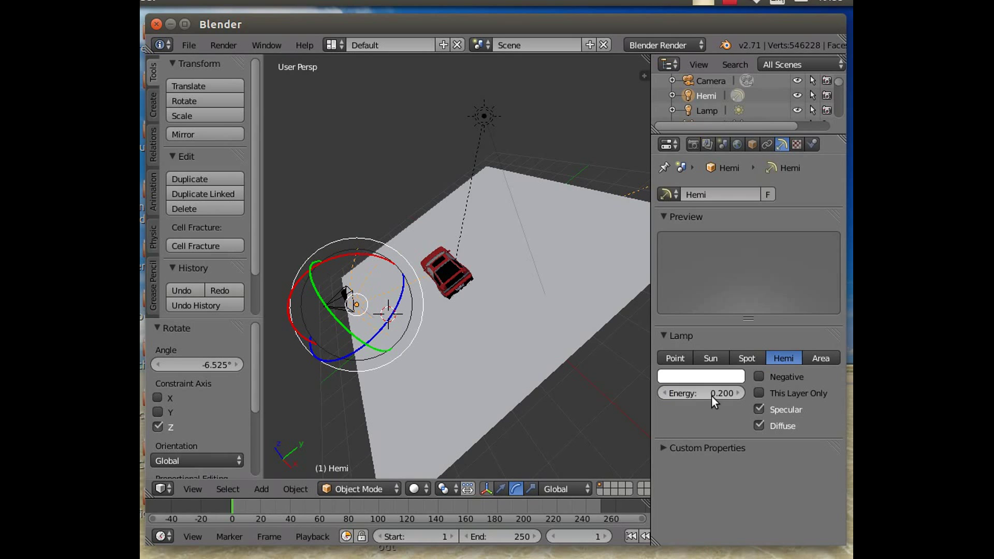
click(224, 46)
click(238, 66)
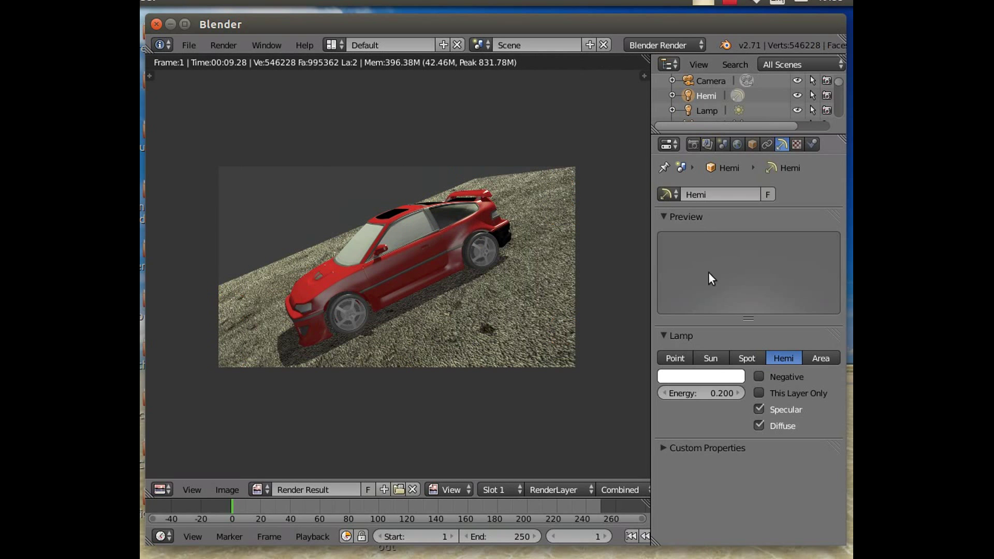
- Lower the hemi lamp's energy further to 0.100
click(716, 398)
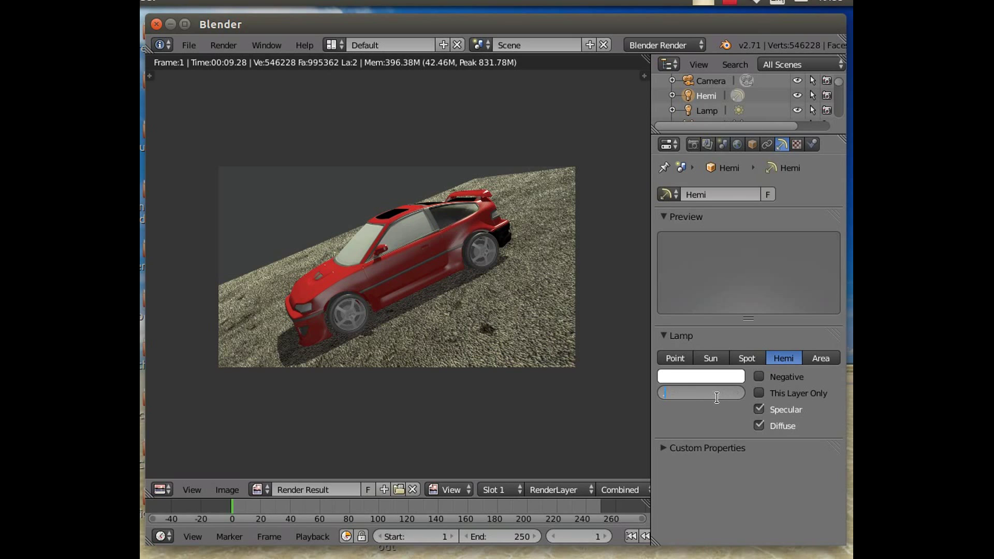
text(0.1)
key(Return)
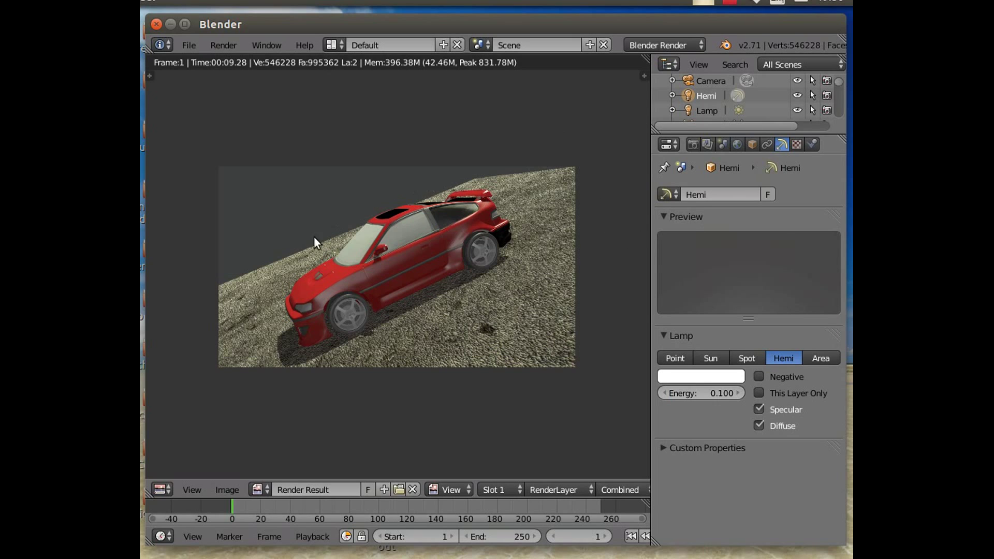
- Make the World horizon colour pure black, then select the sun Lamp
click(737, 145)
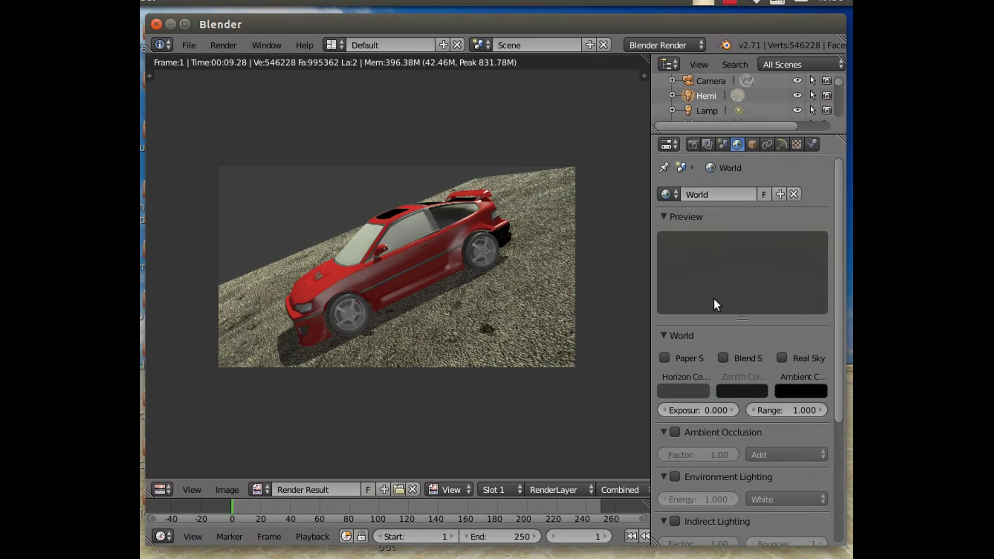
click(680, 392)
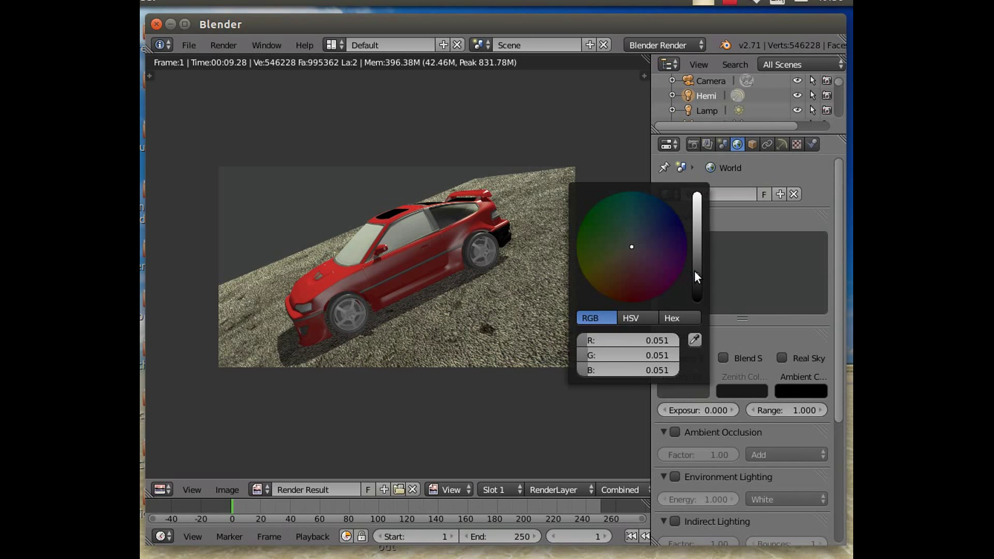
drag(694, 270, 696, 303)
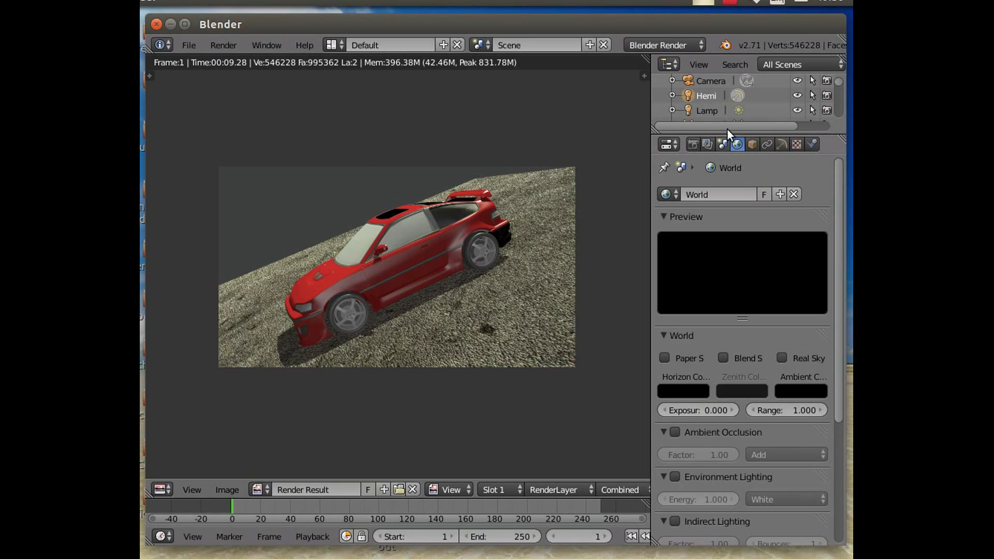
click(708, 111)
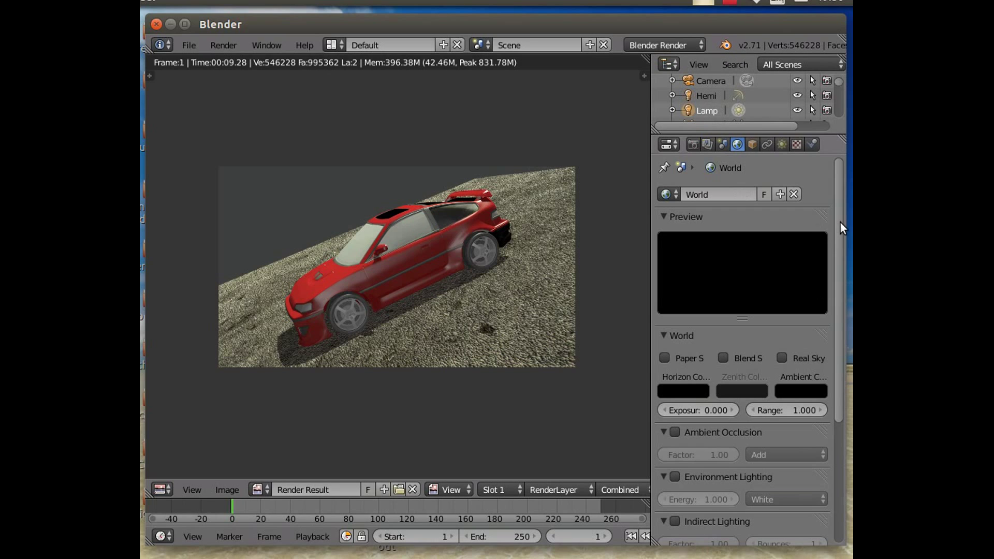
- Set the sun lamp's shadow soft size to 4.000 and raise shadow samples to 7
scroll(842, 231, down, 8)
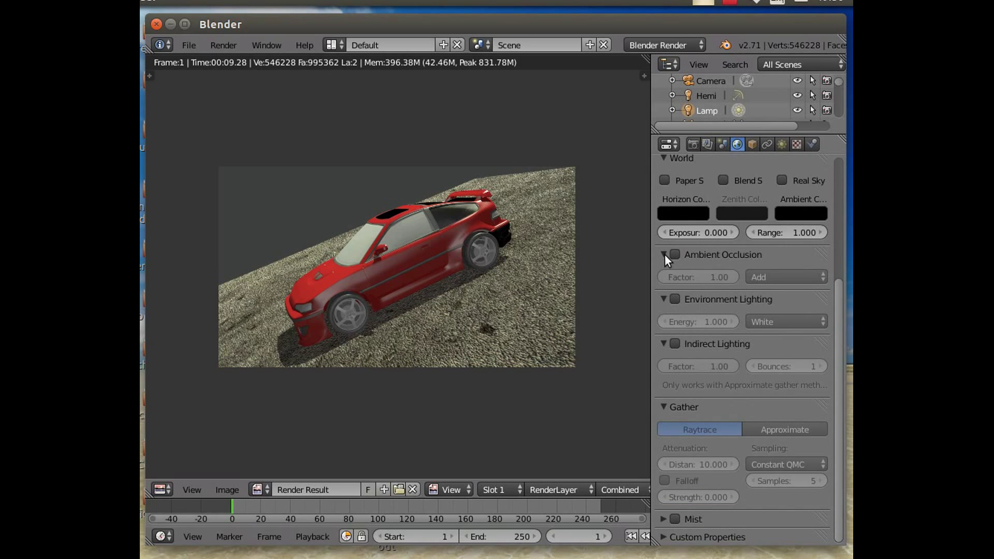
click(782, 144)
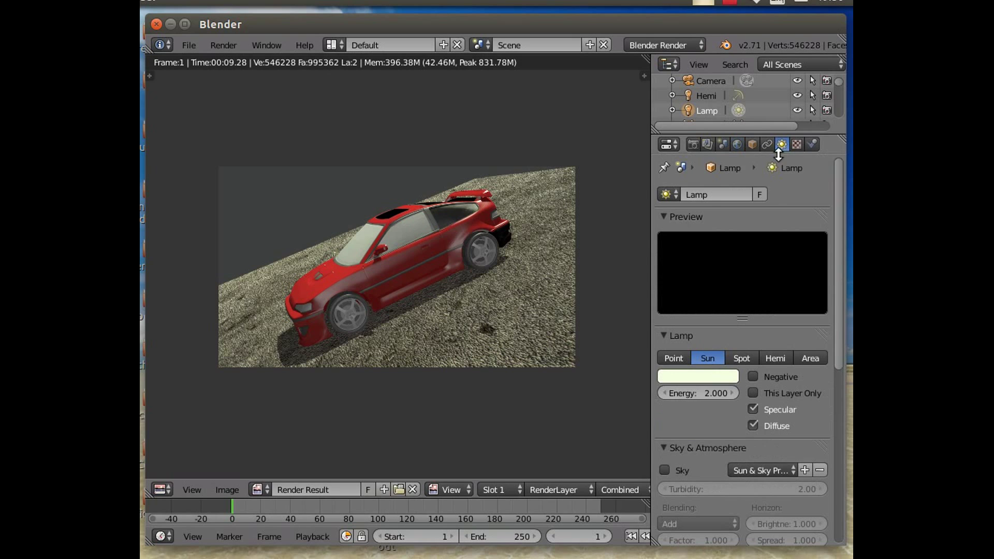
scroll(710, 439, down, 10)
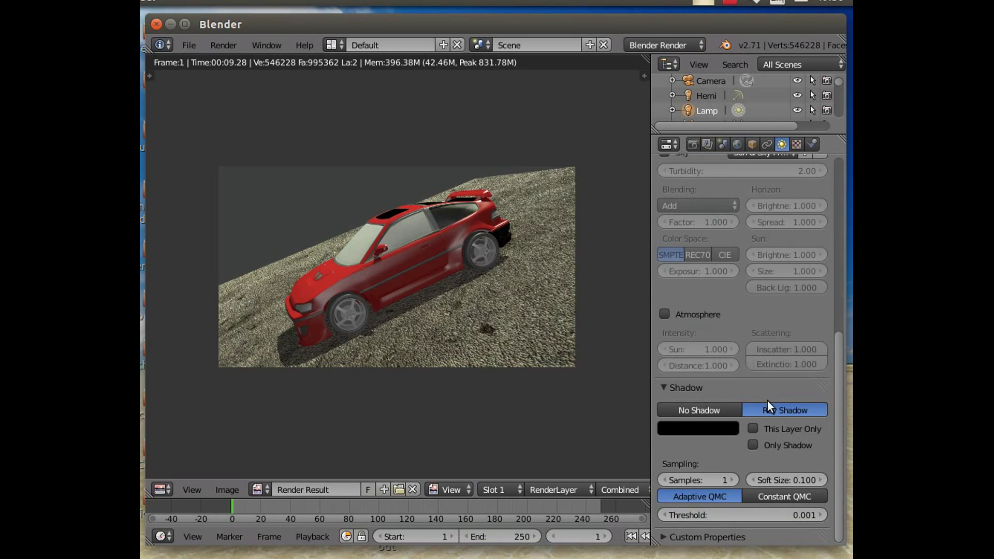
click(778, 477)
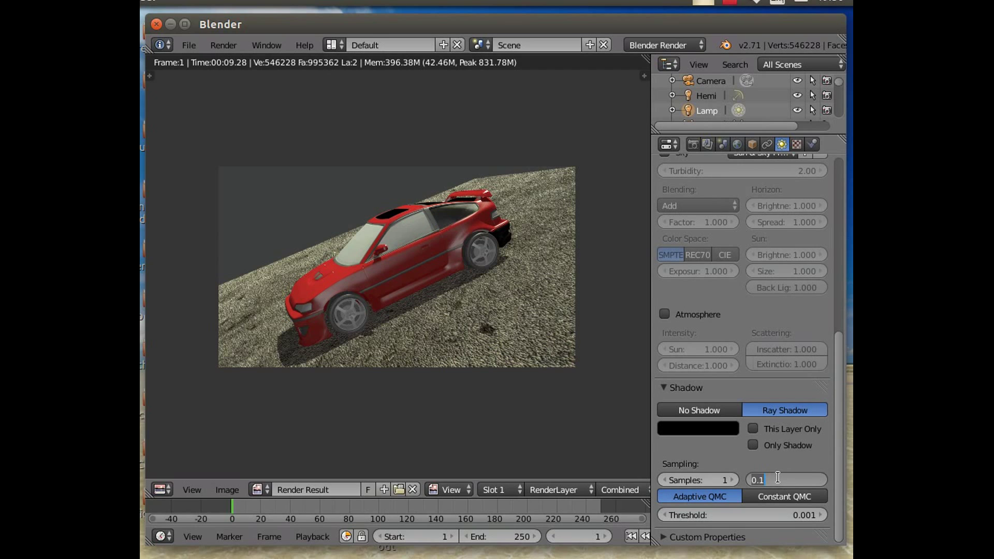
text(4)
key(Return)
drag(737, 479, 776, 480)
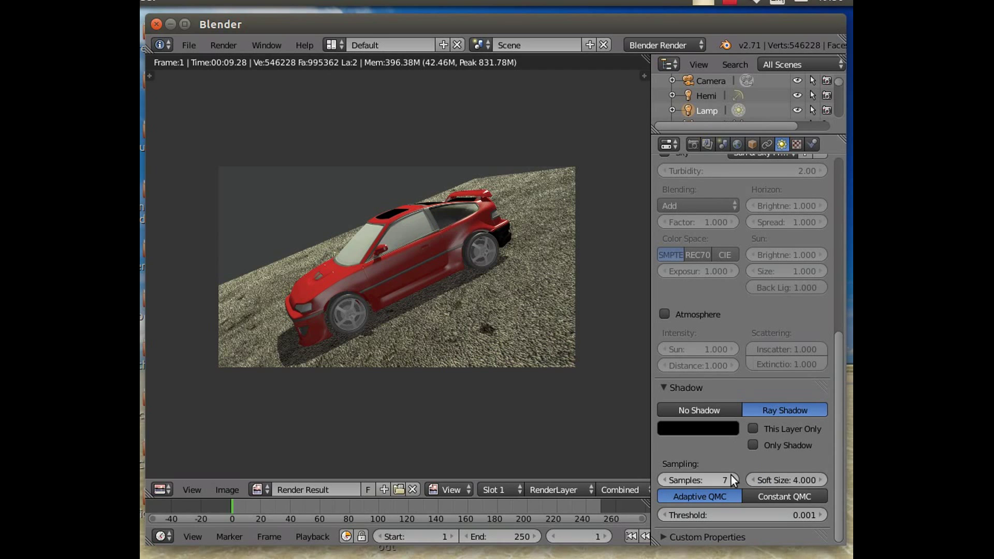
click(224, 45)
- Re-render the car with softer shadows against black, then close the render view
click(236, 61)
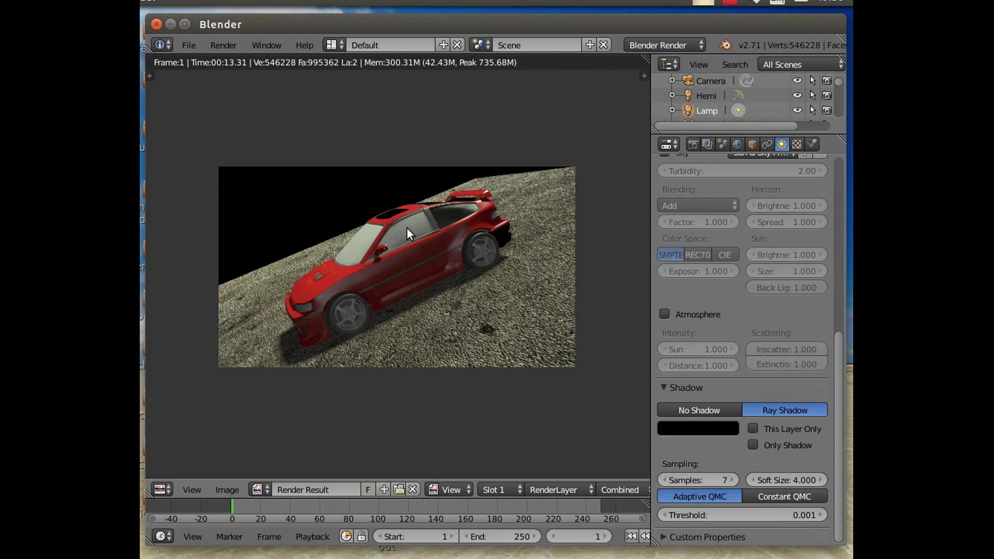
click(219, 45)
click(263, 145)
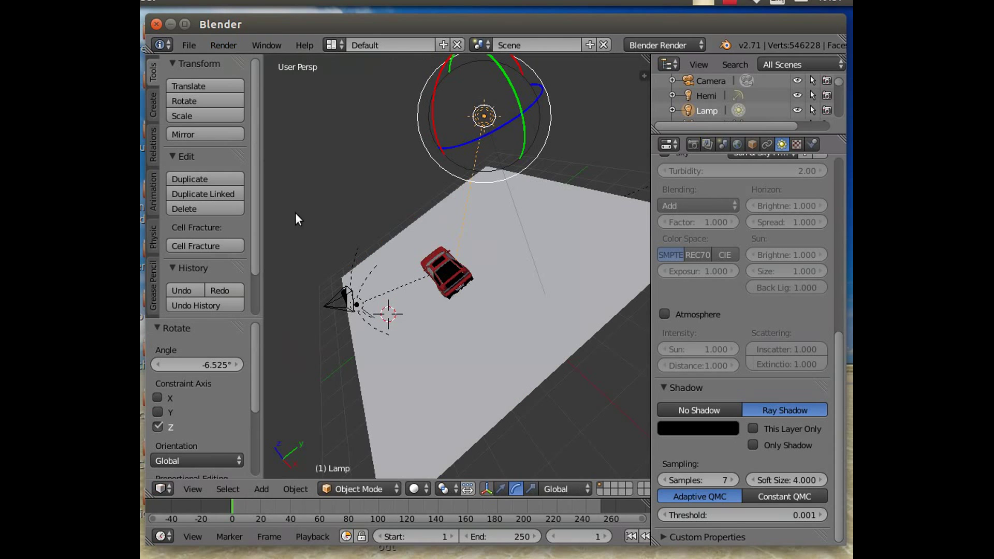
- Select the car's glass0 windows object in the 3D viewport
middle_drag(445, 338, 471, 337)
scroll(472, 339, up, 6)
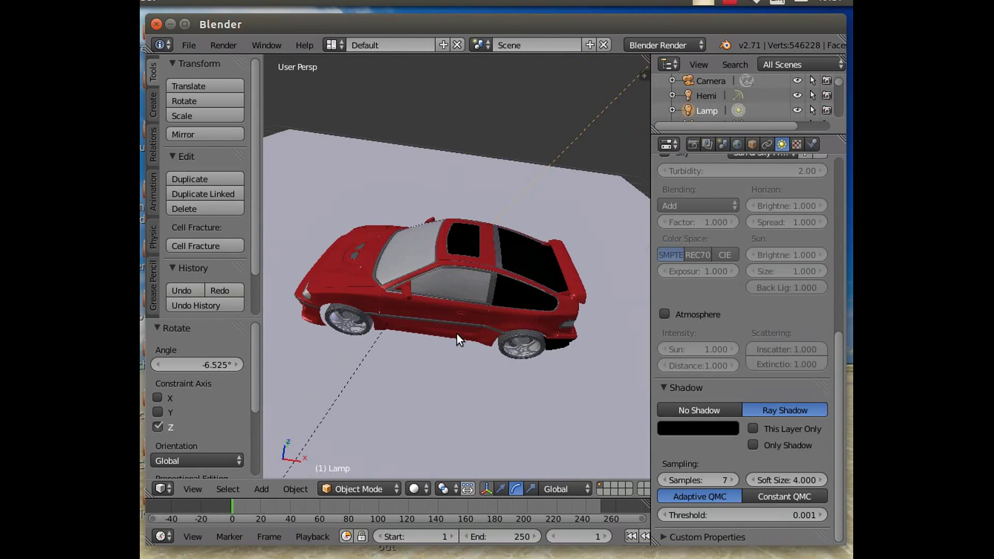
right_click(443, 290)
scroll(443, 290, up, 1)
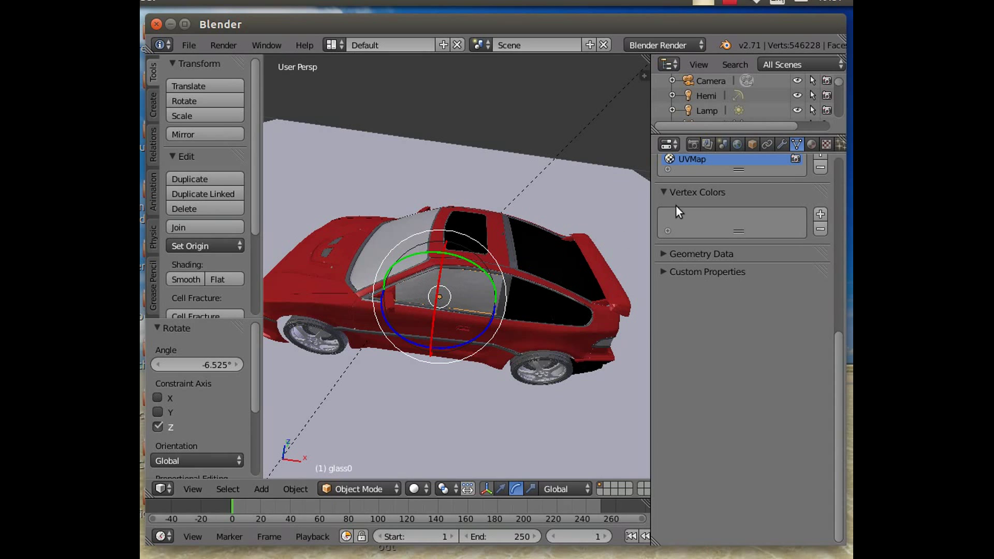
- Give the glass material a pale blue diffuse colour, specular intensity 0.886 and hardness 147
click(811, 144)
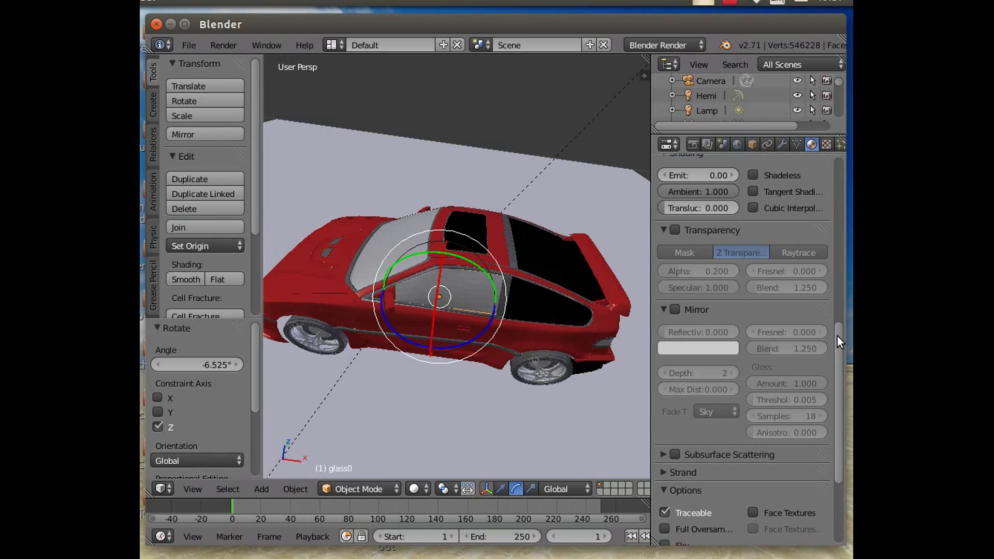
drag(839, 342, 829, 109)
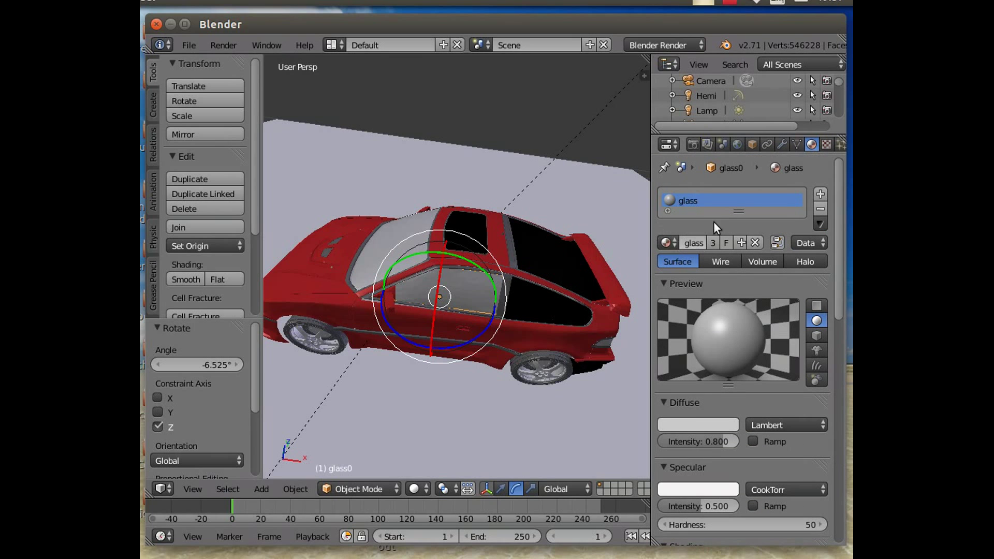
click(701, 424)
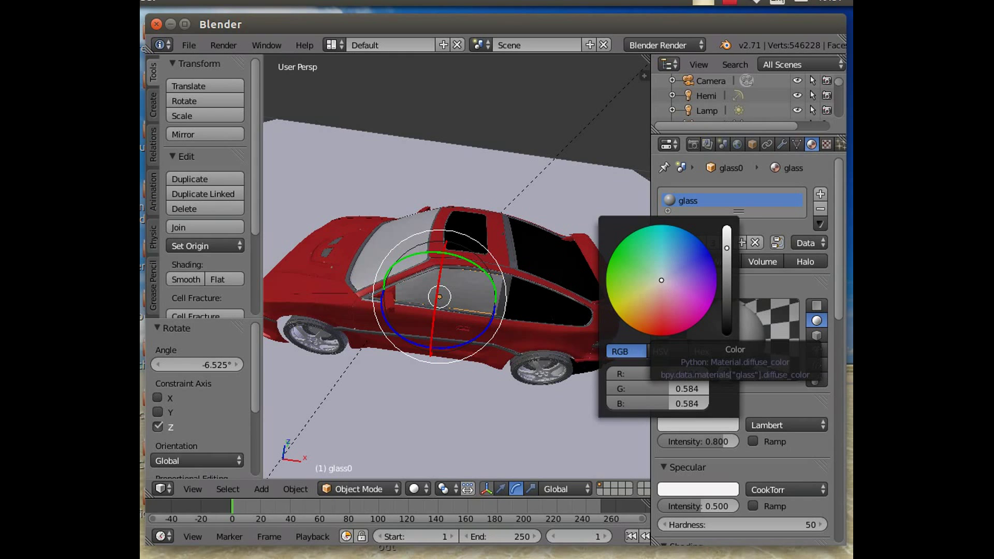
click(666, 276)
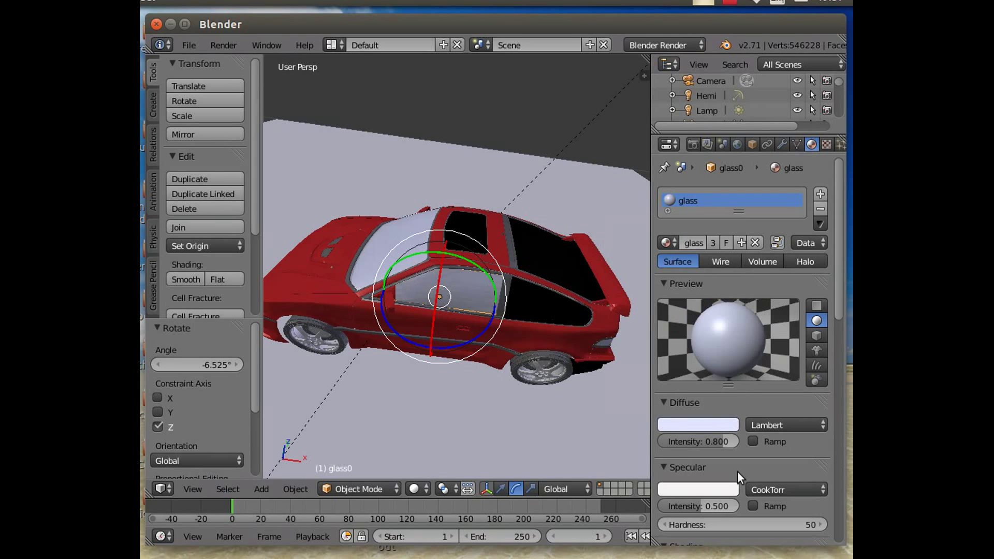
scroll(725, 470, down, 6)
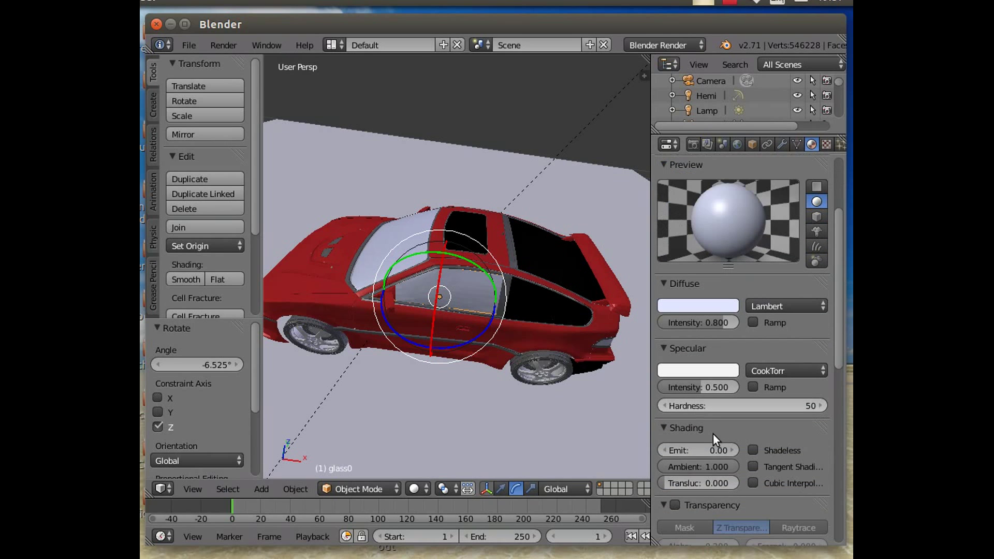
drag(692, 386, 755, 408)
scroll(837, 337, down, 14)
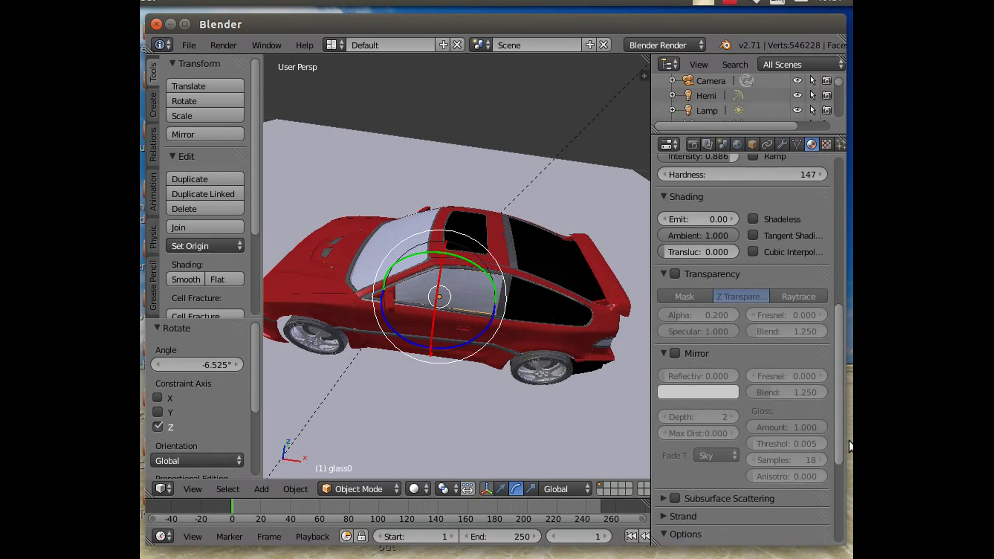
- Make the glass raytrace-transparent with IOR 1.400 and reduced specular
click(673, 211)
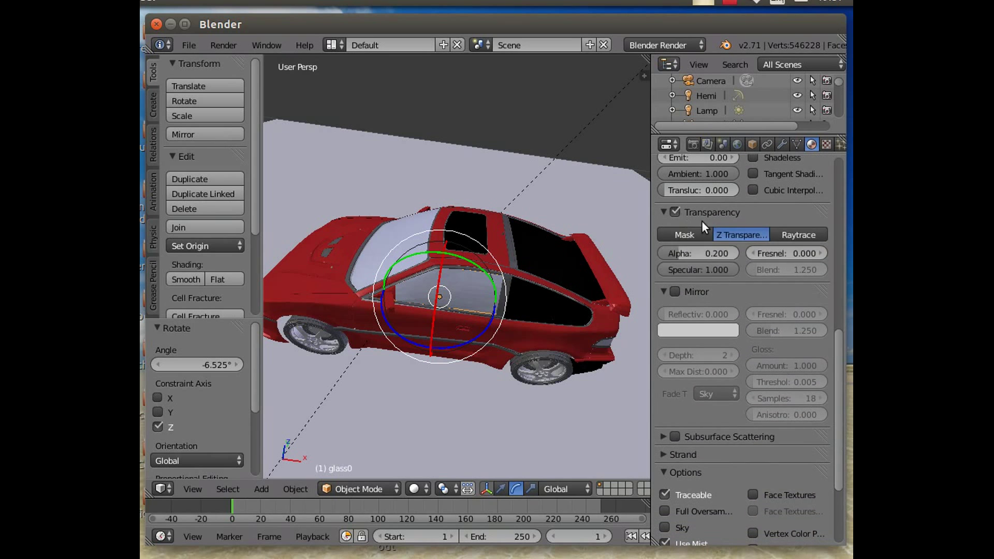
click(785, 236)
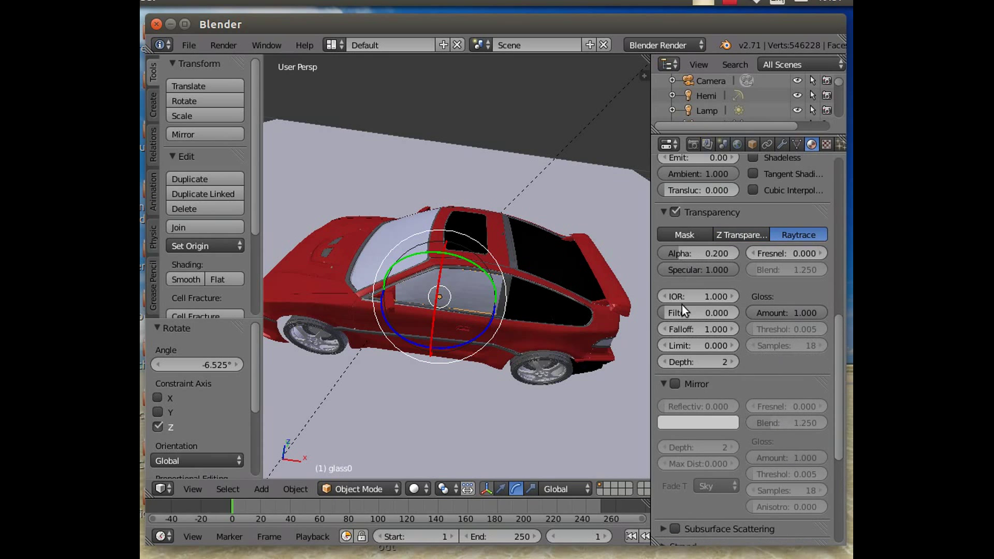
drag(688, 296, 689, 296)
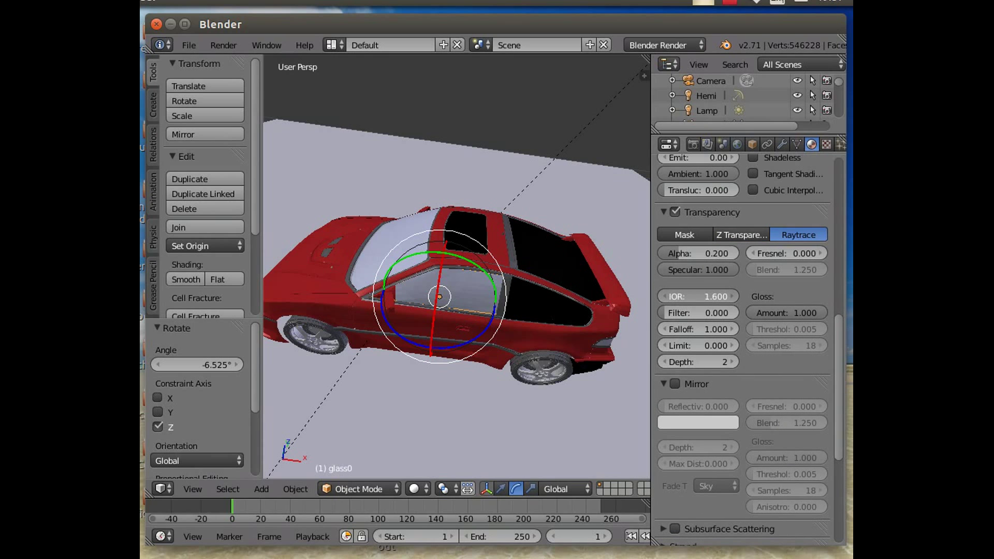
drag(689, 296, 731, 297)
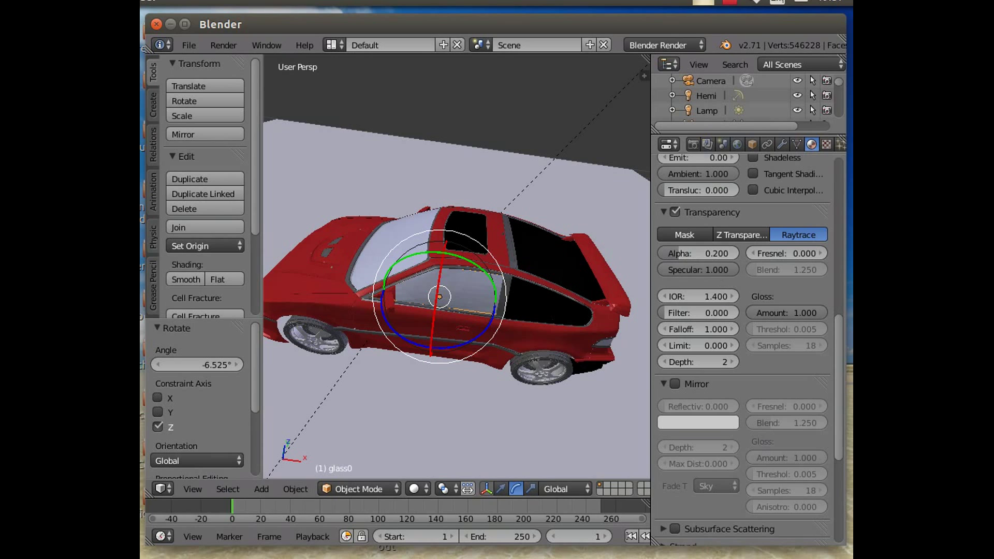
drag(719, 273, 679, 253)
- Enable mirror reflection on the glass with reflectivity 0.535
scroll(740, 293, down, 5)
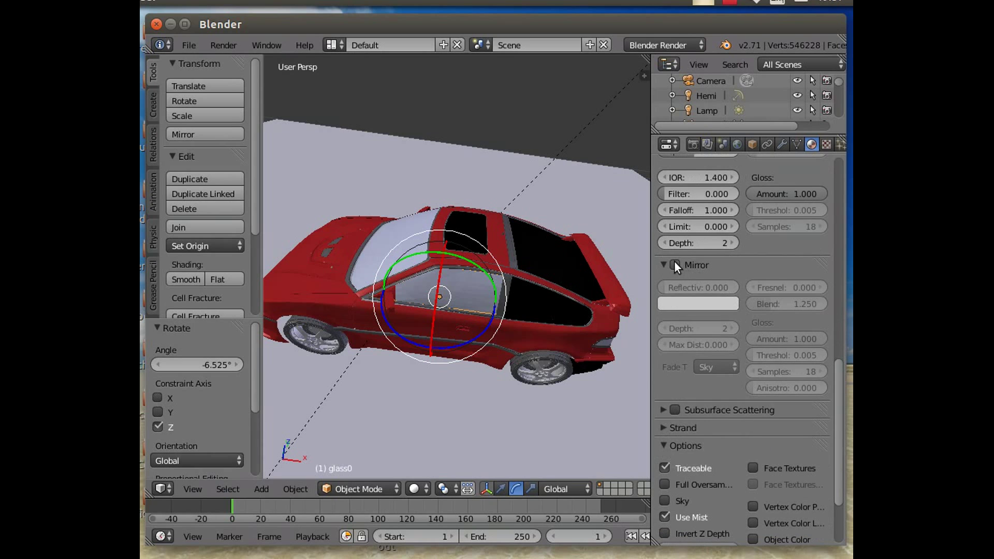
click(674, 265)
drag(667, 288, 704, 296)
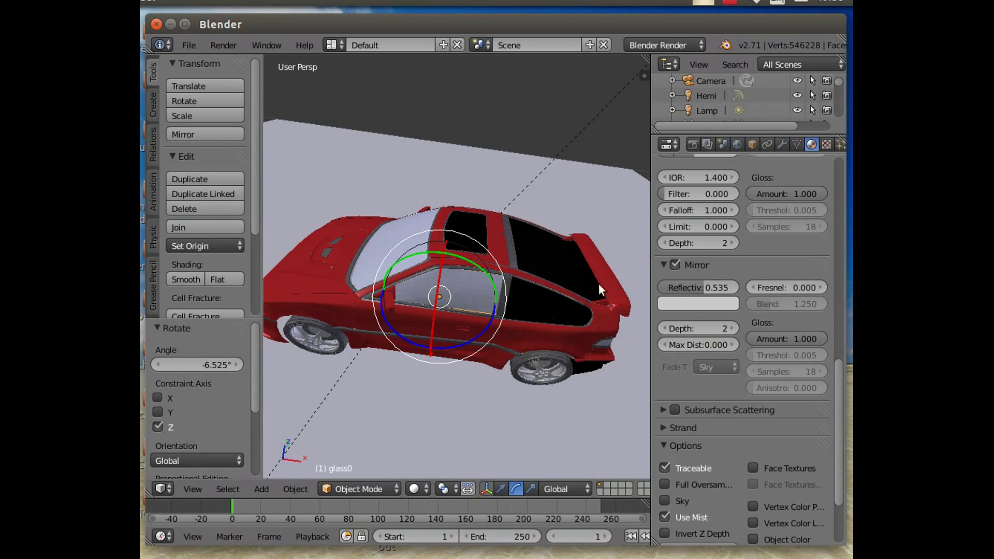
click(228, 44)
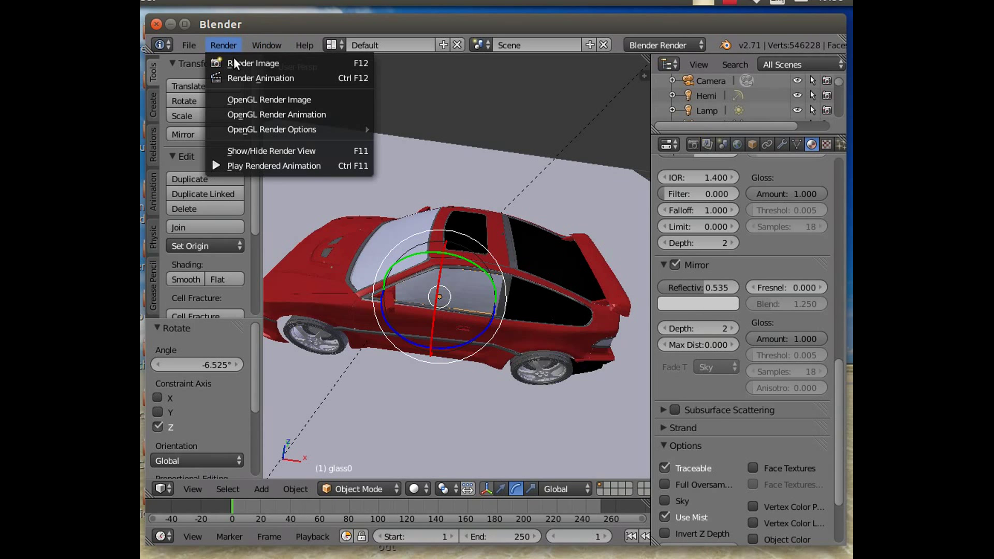
- Render the red Honda CRX with tinted glossy windows on sand and inspect the result
click(234, 61)
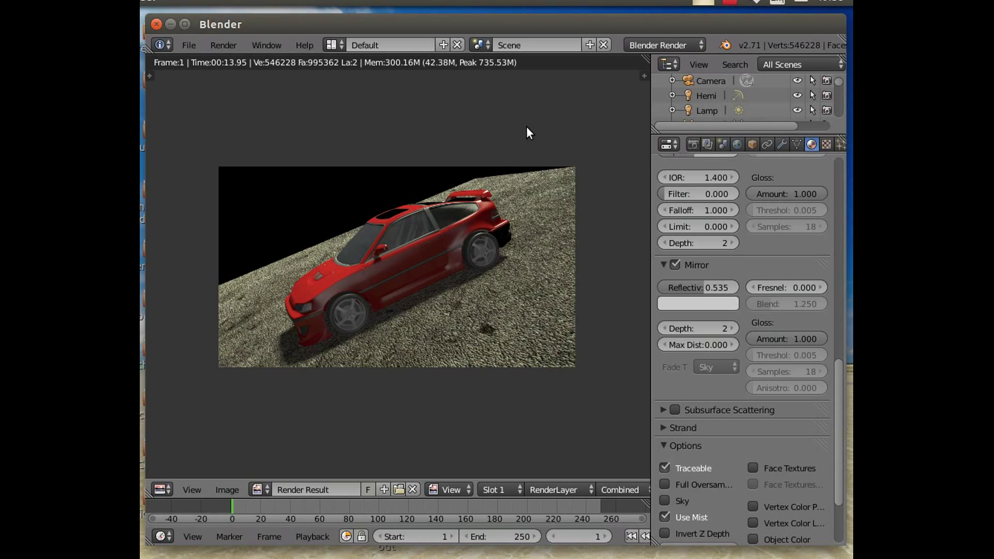
scroll(468, 298, up, 1)
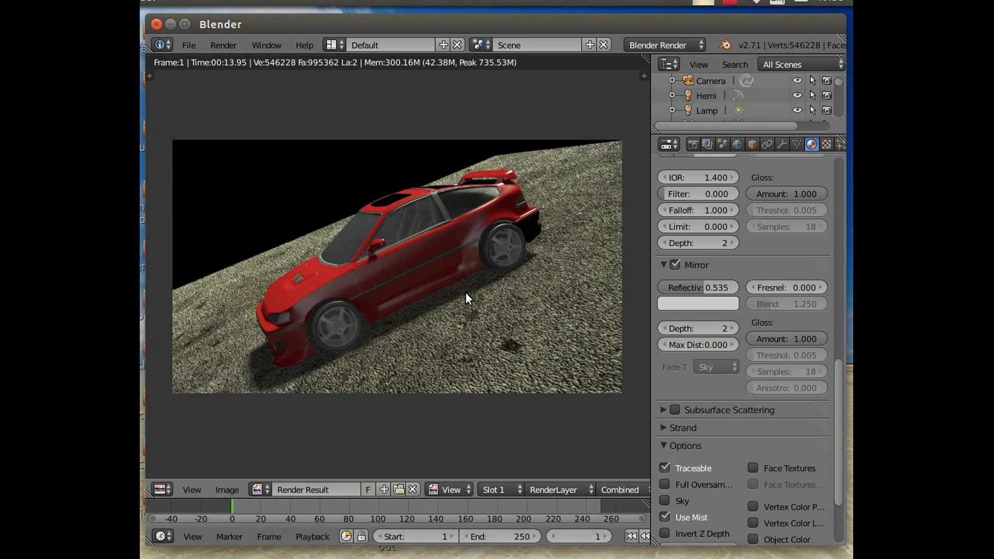